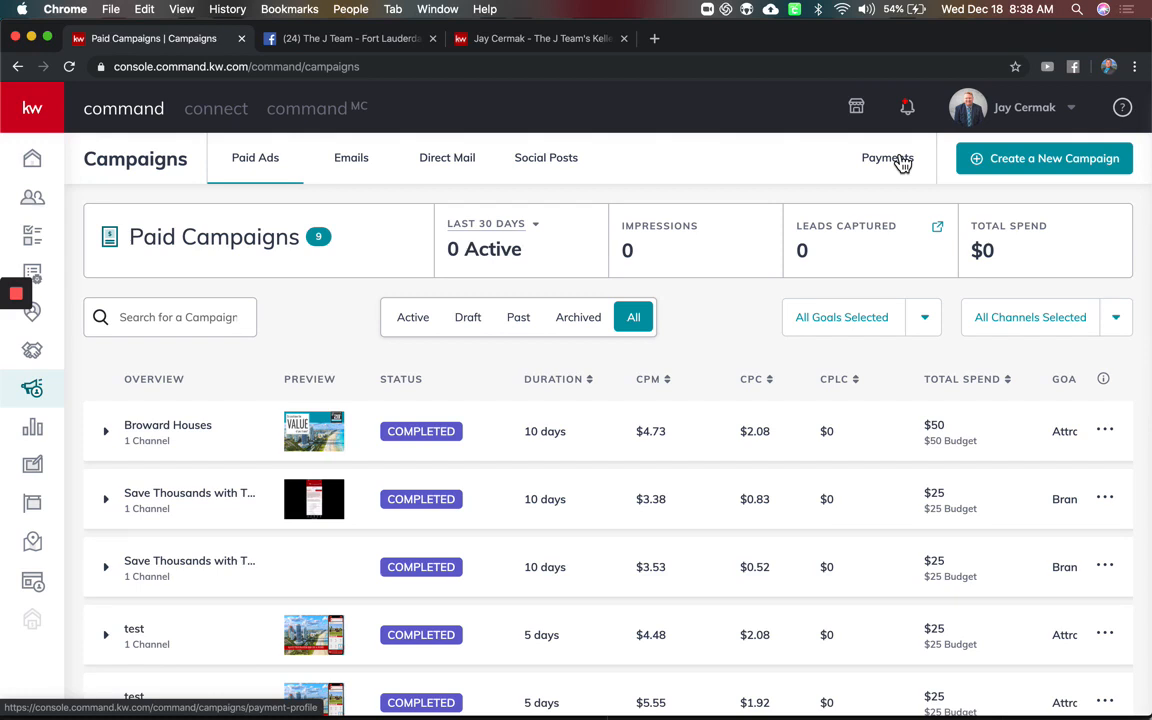
Start a new Social Ad campaign named 'Keller Mortgage J Team'
{"action": "left_click", "coordinate": [1010, 166]}
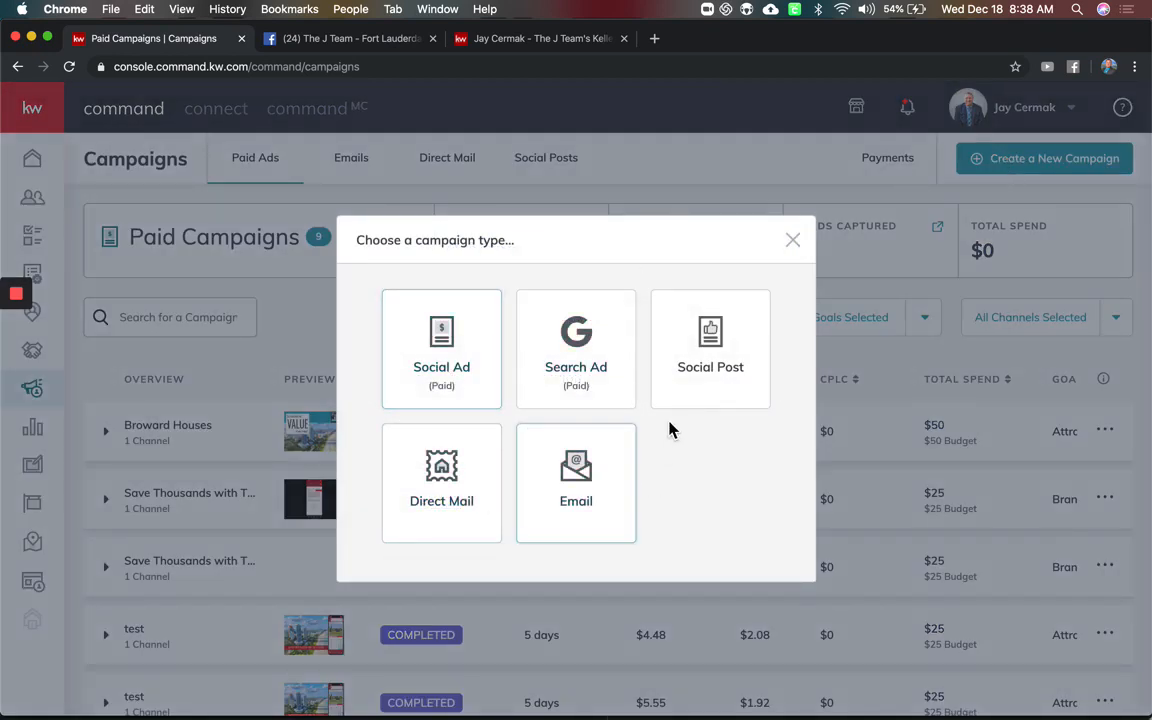
{"action": "left_click", "coordinate": [476, 354]}
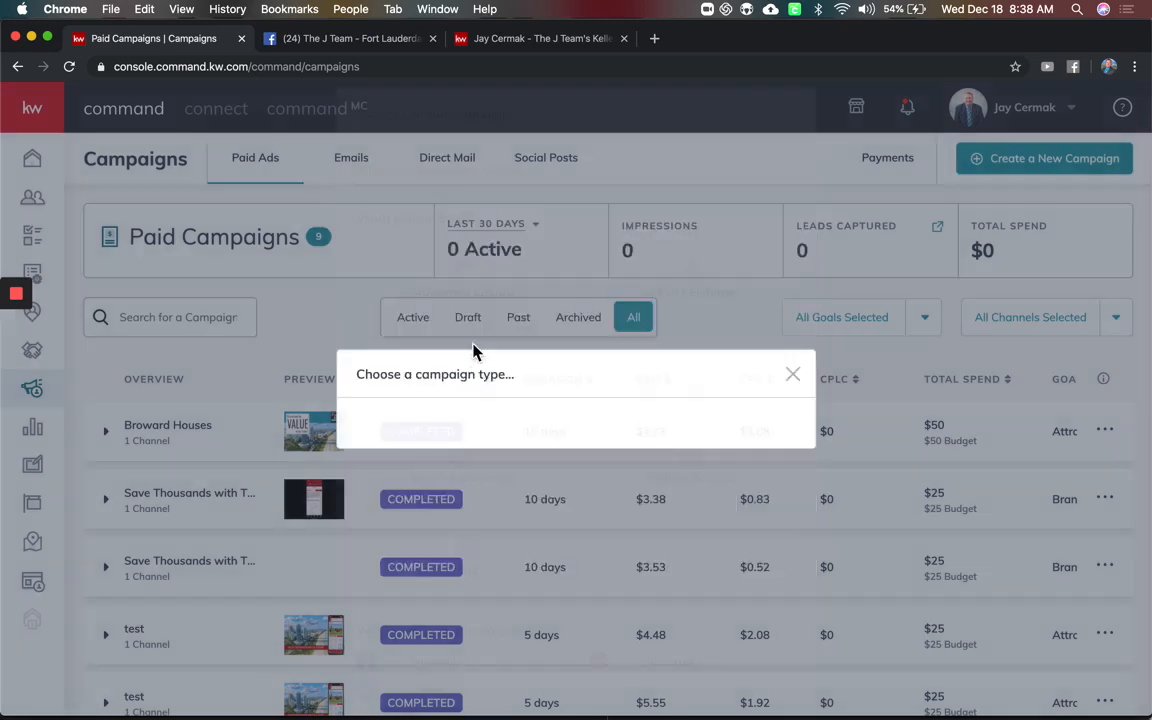
{"action": "left_click", "coordinate": [477, 183]}
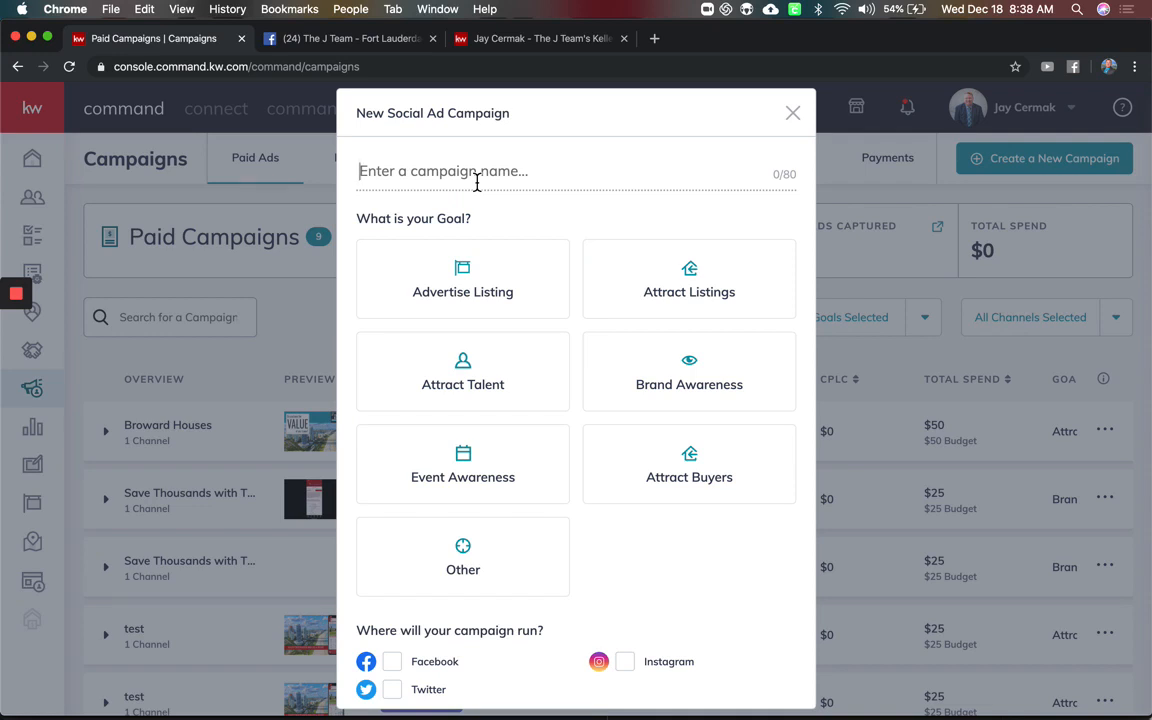
{"action": "type", "text": "Kel"}
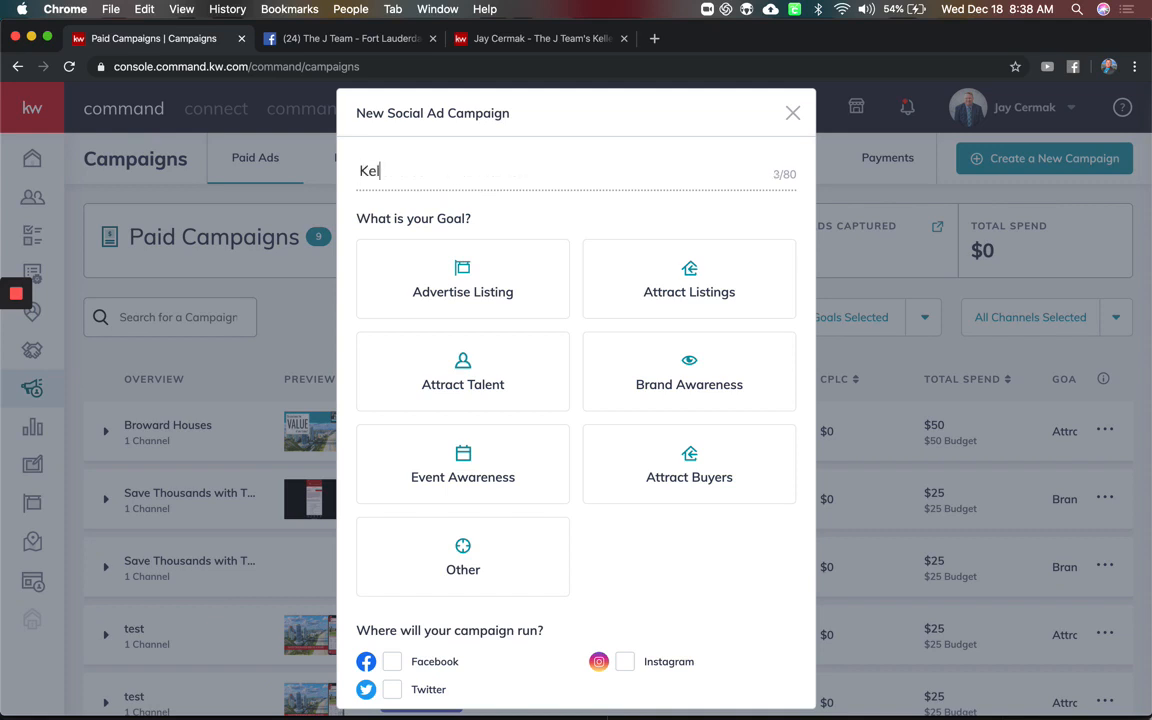
{"action": "type", "text": "ler Mortgage J Team"}
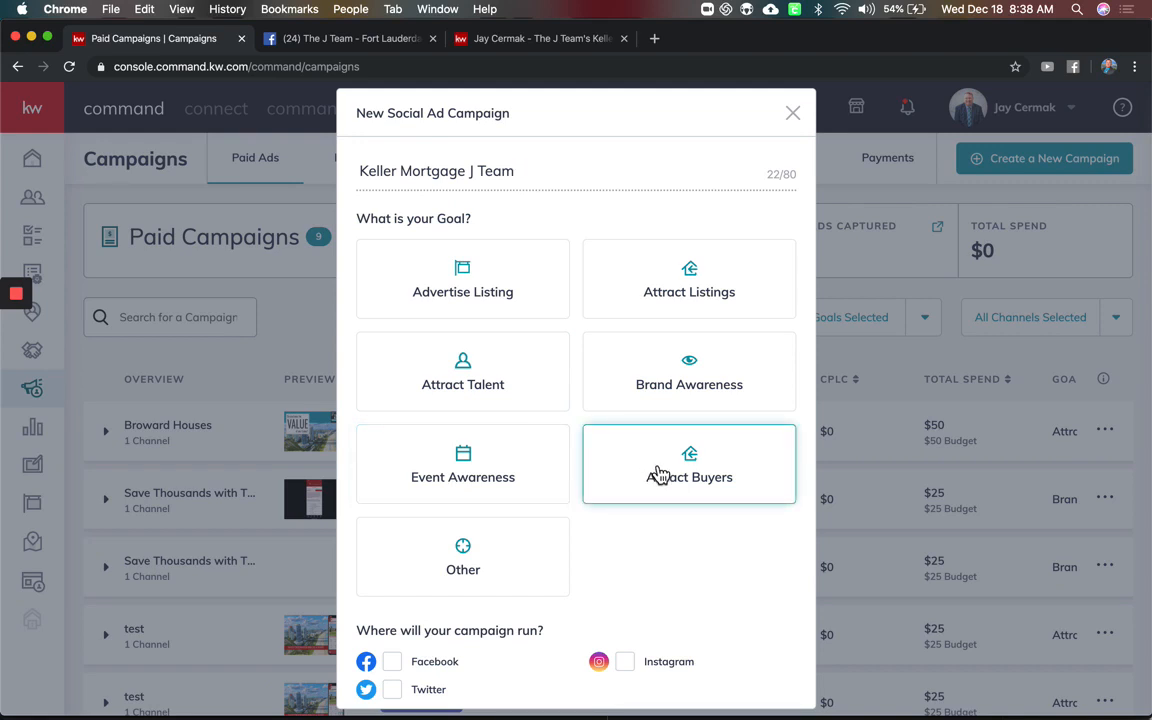
Choose the Brand Awareness goal, select Facebook as the channel, and set up the campaign
{"action": "left_click", "coordinate": [689, 395]}
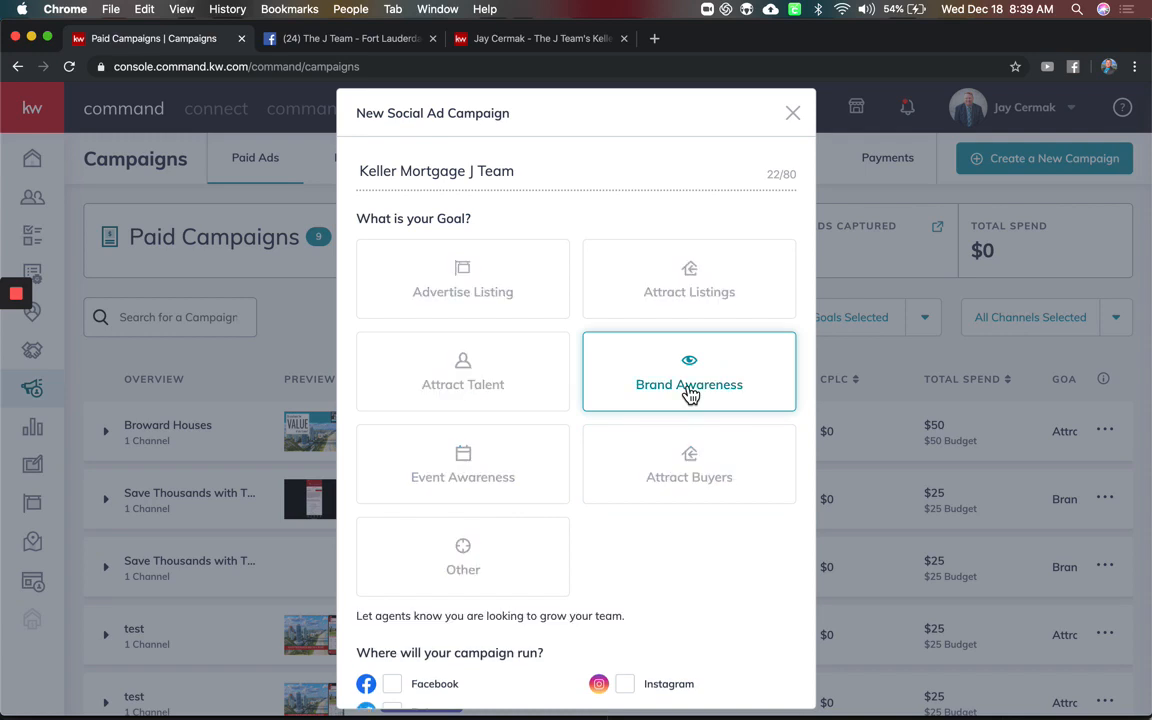
{"action": "scroll", "coordinate": [689, 395], "scroll_direction": "down", "scroll_amount": 3}
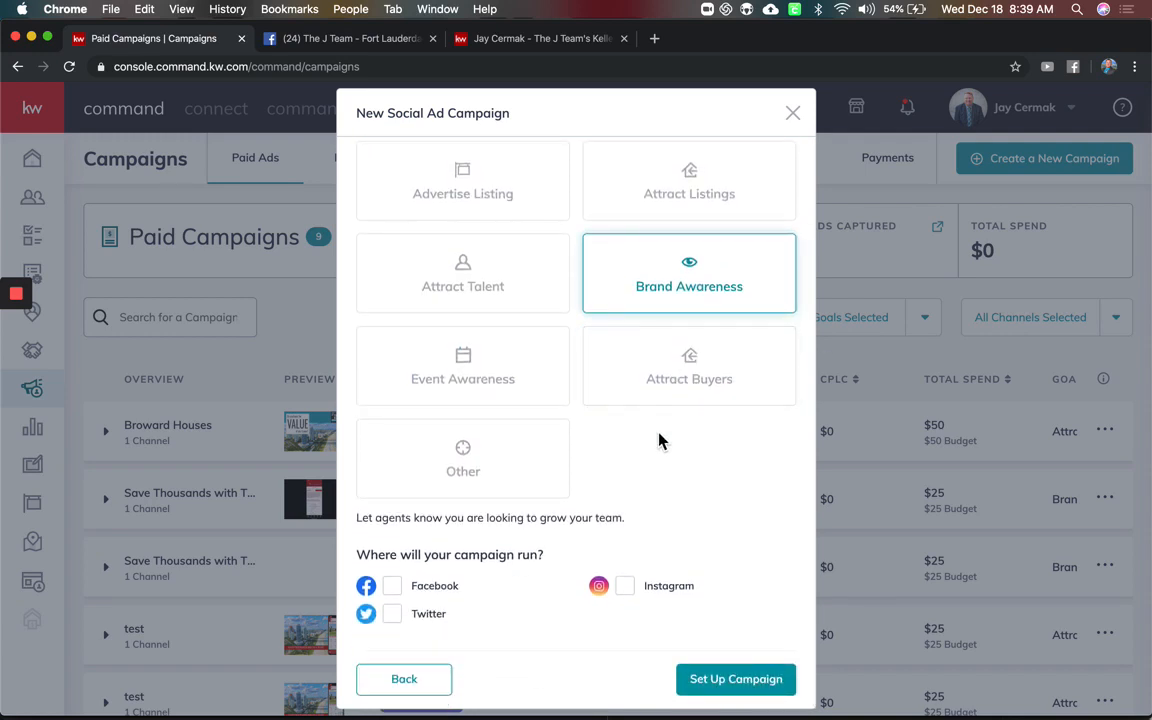
{"action": "left_click", "coordinate": [397, 596]}
{"action": "left_click", "coordinate": [722, 680]}
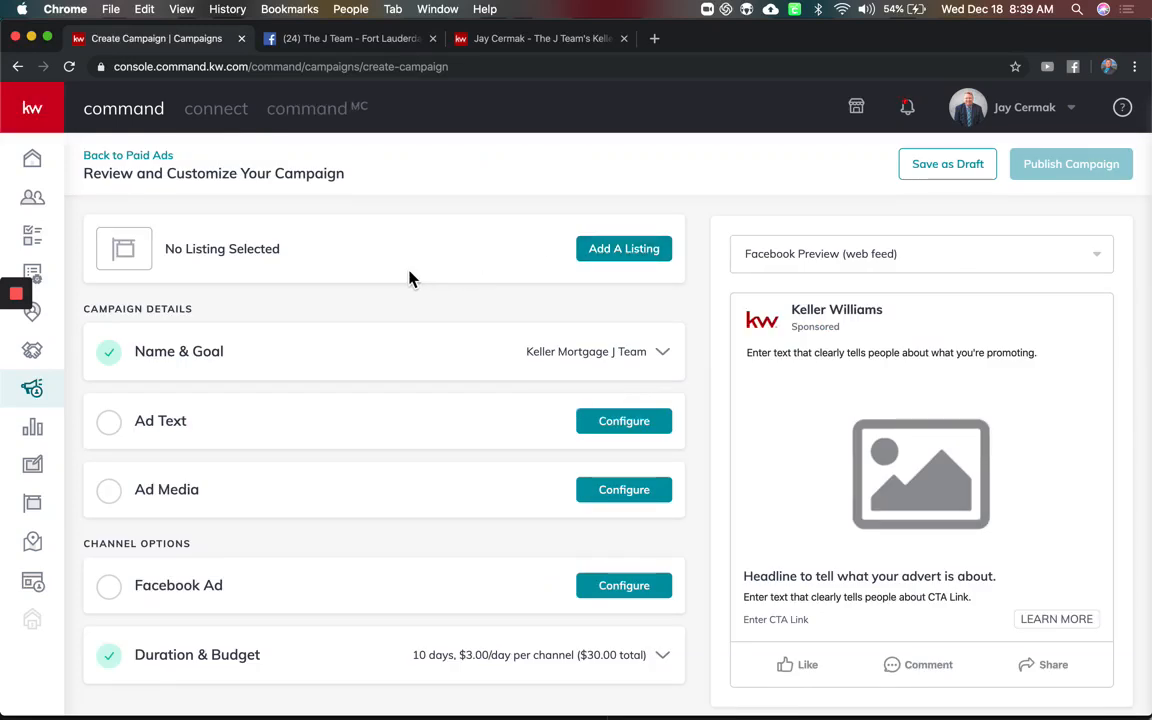
{"action": "left_click", "coordinate": [604, 249]}
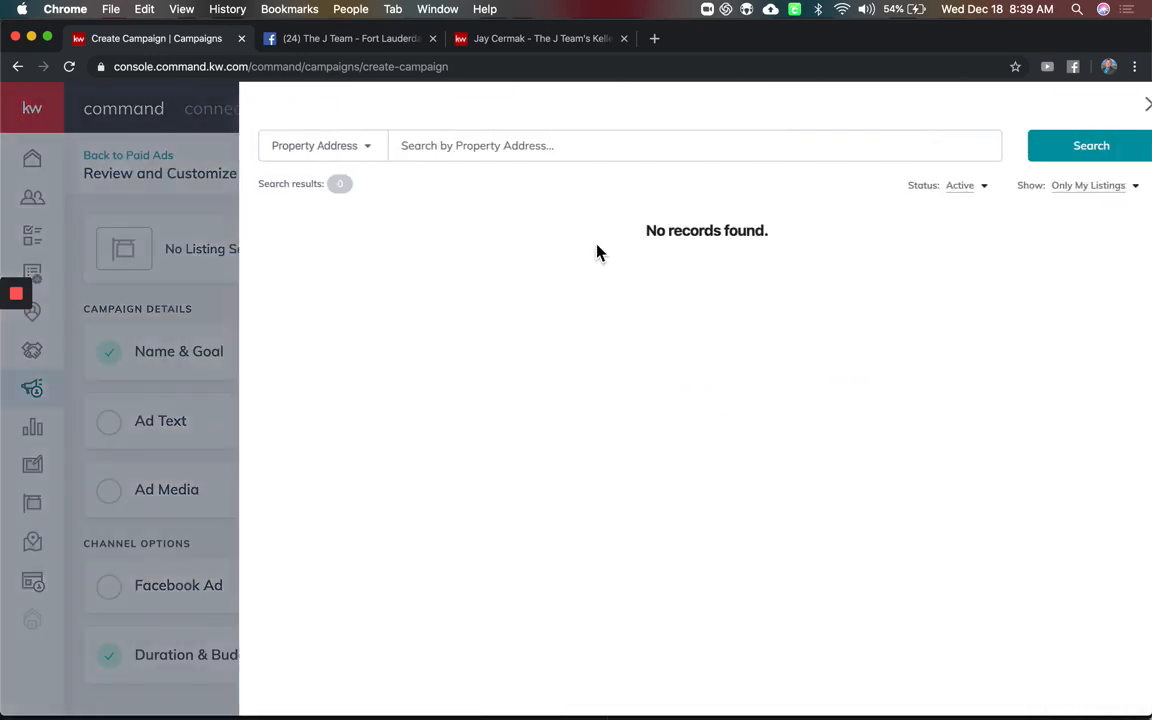
{"action": "left_click", "coordinate": [1086, 196]}
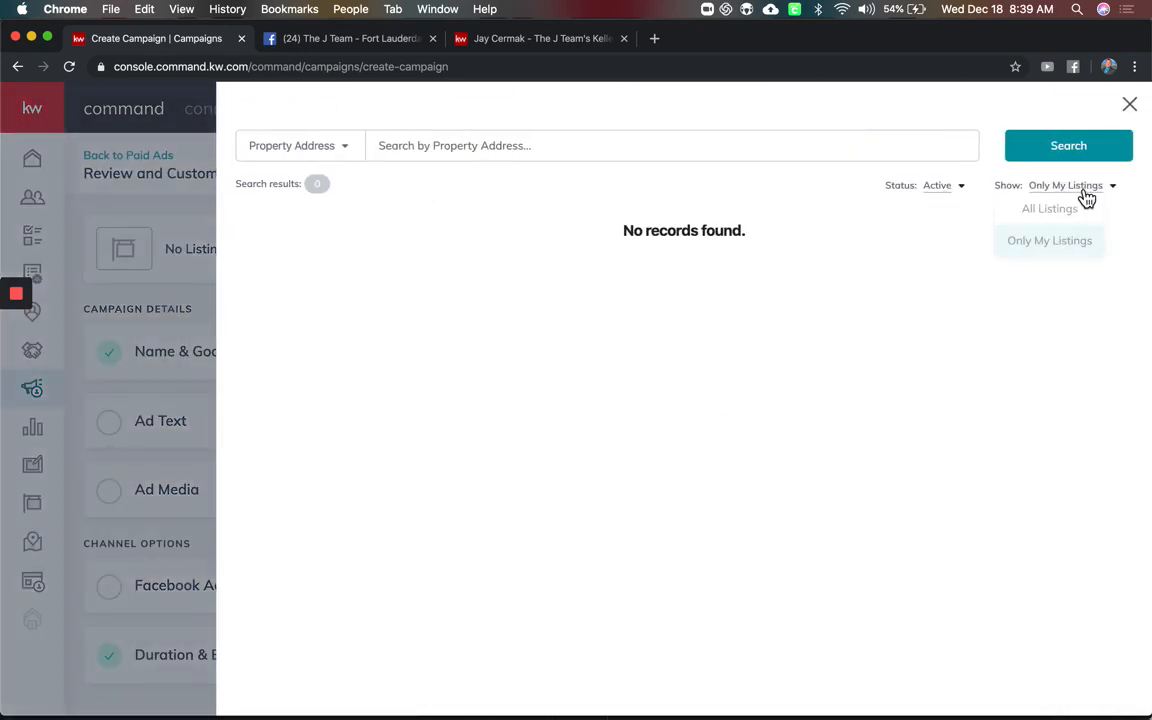
{"action": "left_click", "coordinate": [1078, 213]}
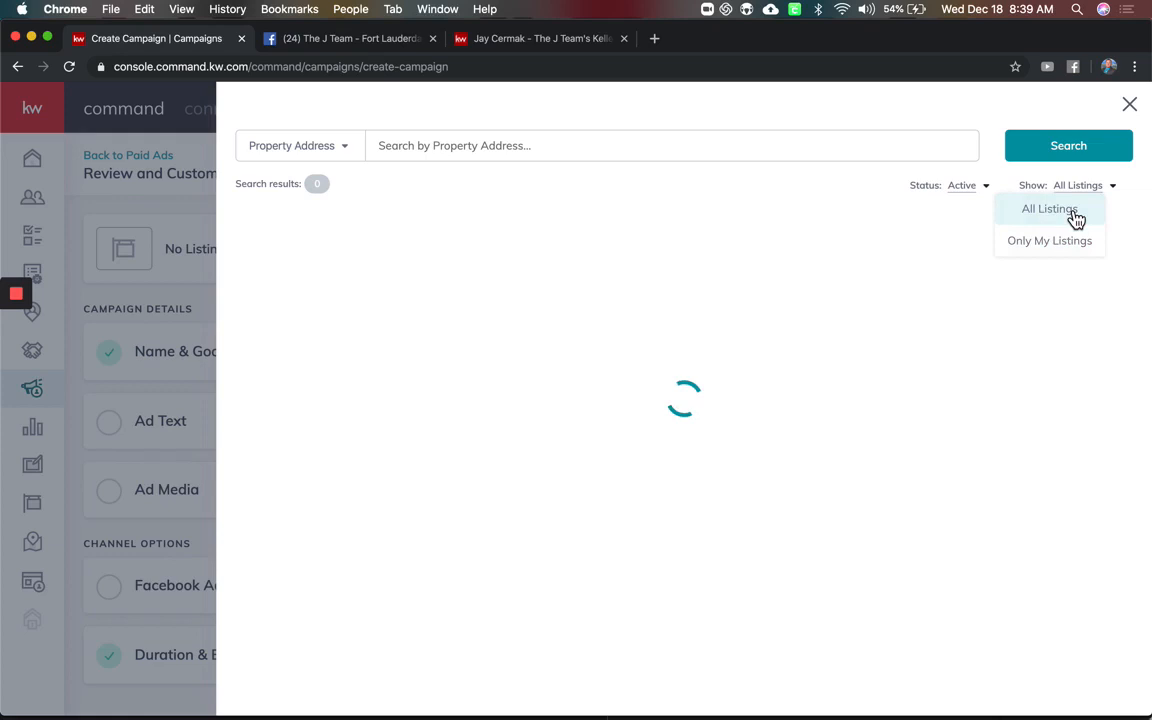
{"action": "left_click", "coordinate": [674, 147]}
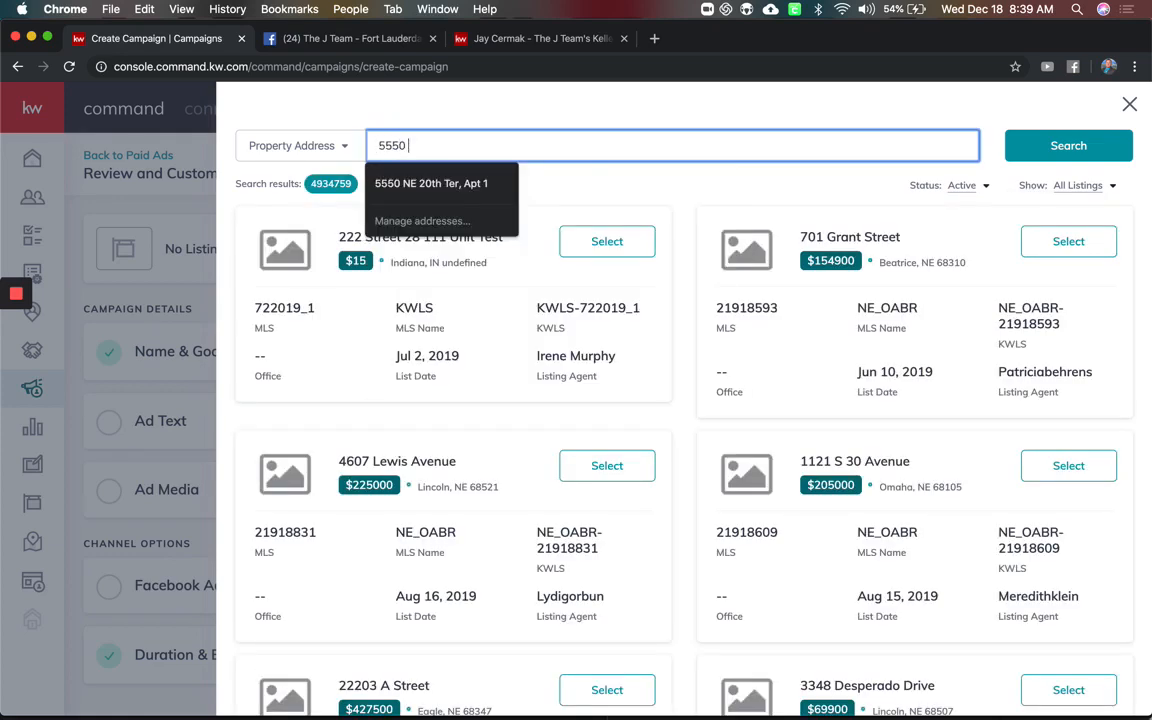
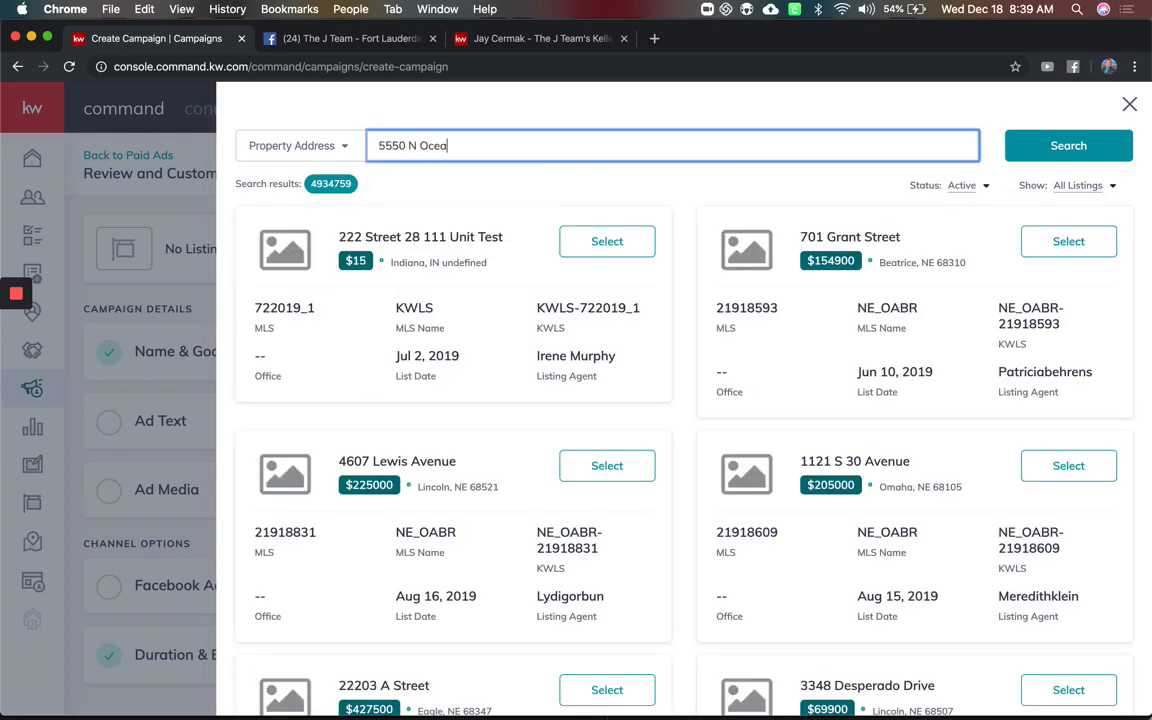
{"action": "key", "text": "Return"}
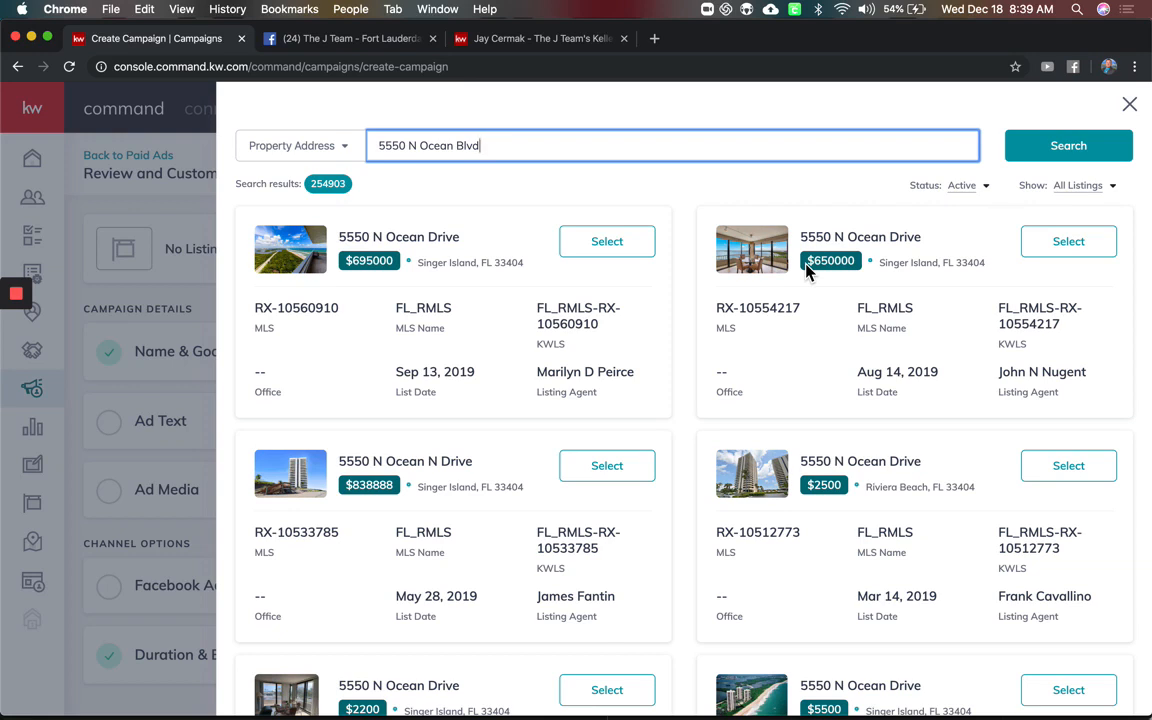
{"action": "left_click", "coordinate": [1133, 108]}
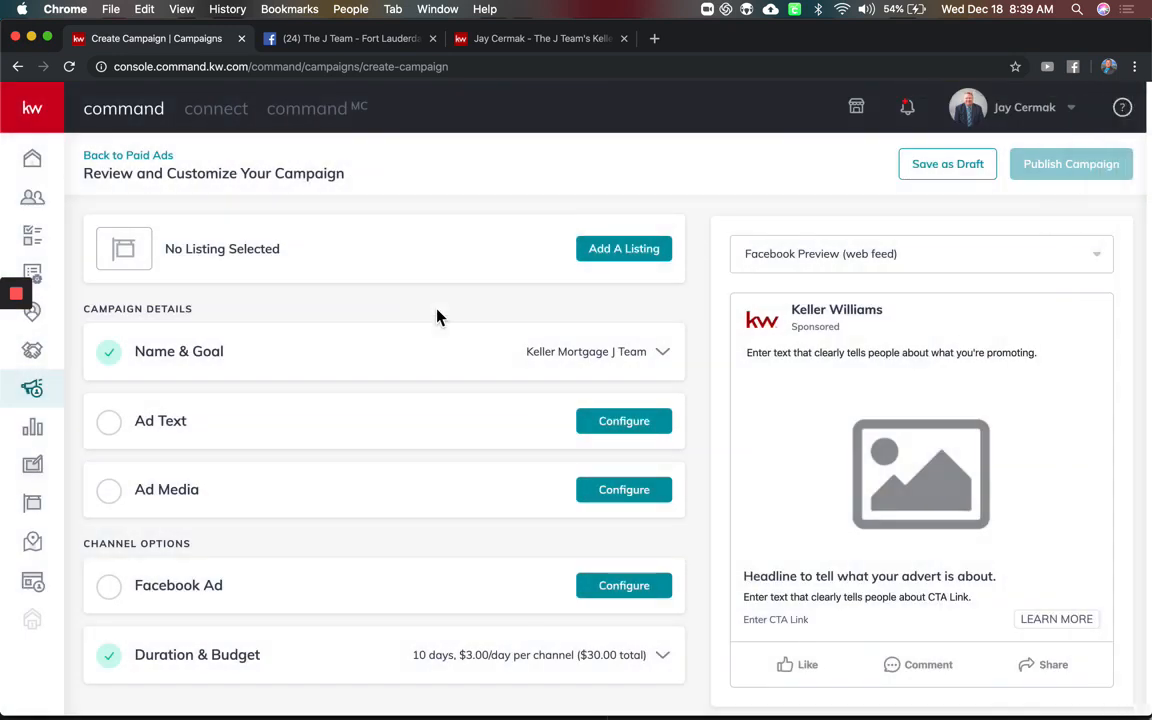
Open the Ad Text editor's Main Copy and check the J Team Facebook post's wording
{"action": "scroll", "coordinate": [409, 311], "scroll_direction": "down", "scroll_amount": 1}
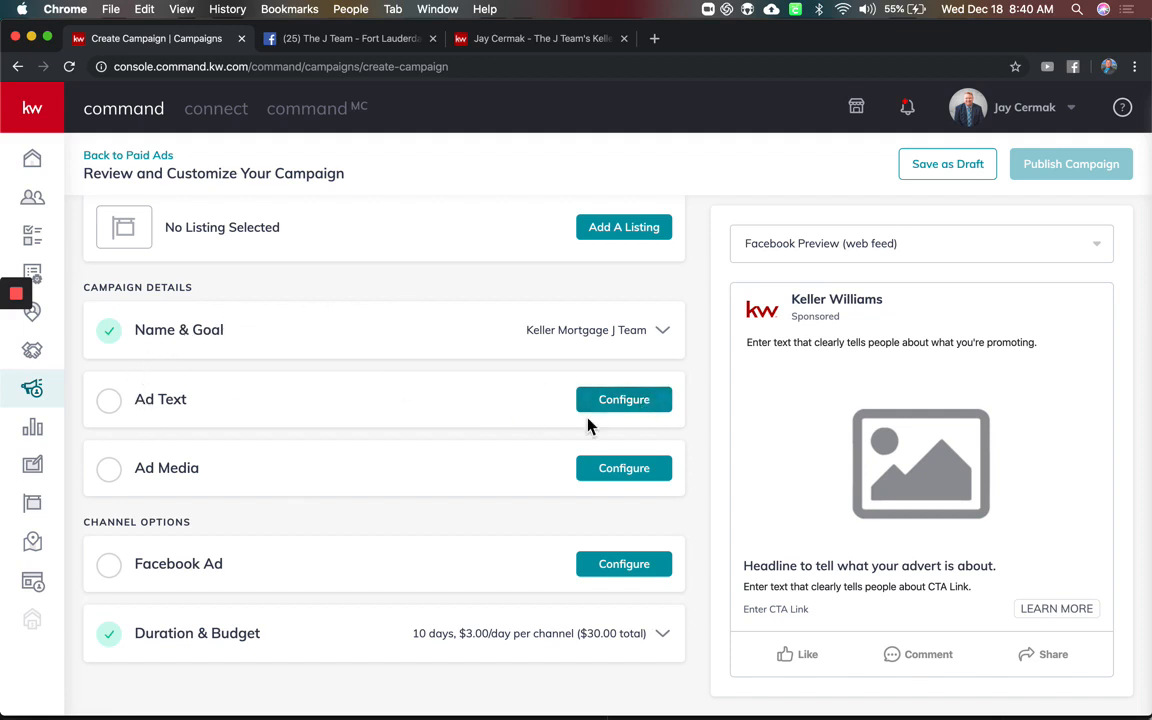
{"action": "left_click", "coordinate": [646, 406]}
{"action": "scroll", "coordinate": [646, 418], "scroll_direction": "down", "scroll_amount": 2}
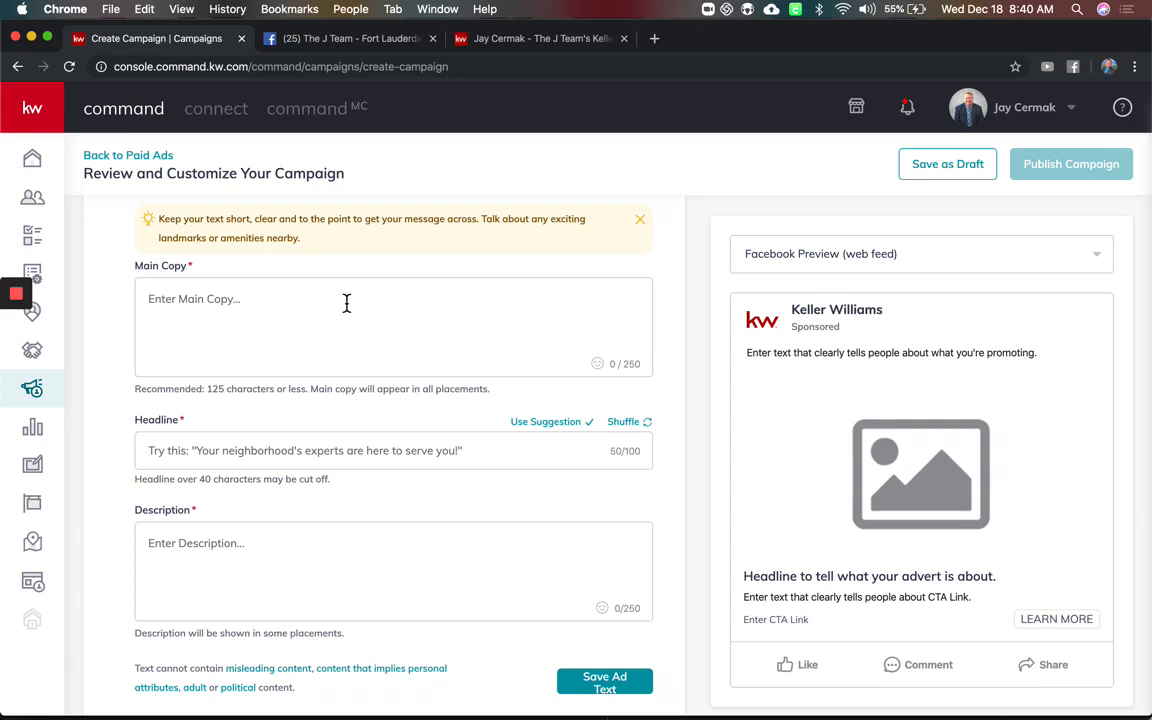
{"action": "left_click", "coordinate": [346, 303]}
{"action": "left_click", "coordinate": [367, 44]}
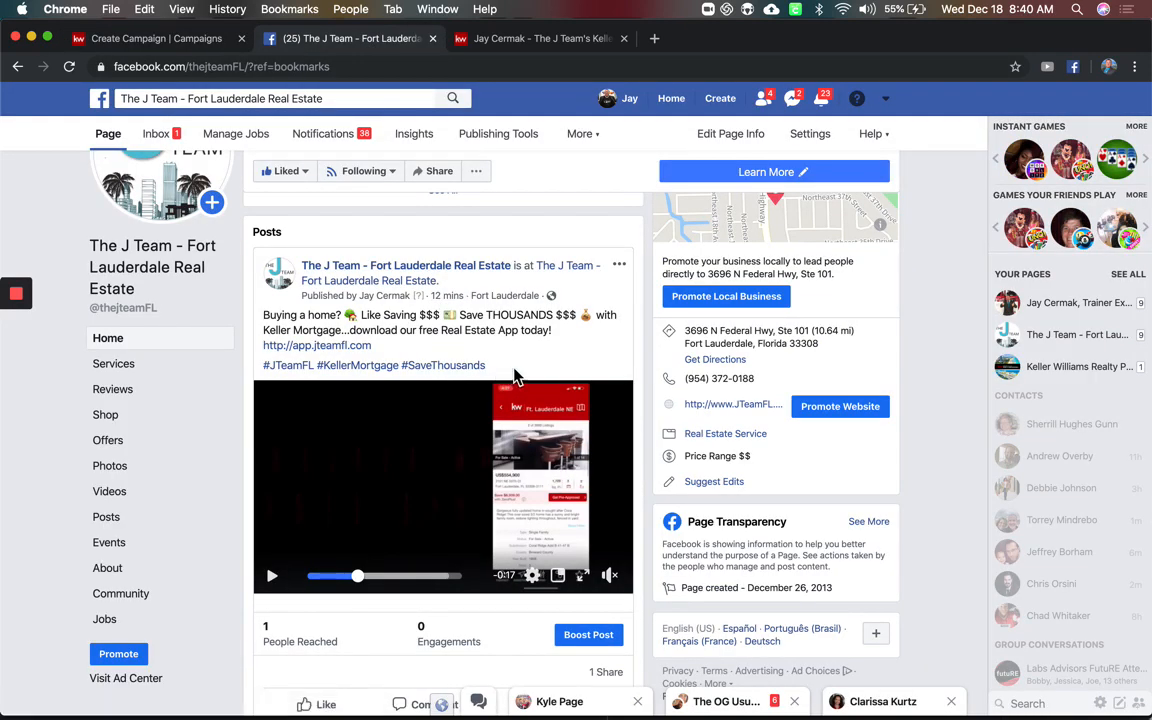
{"action": "left_click", "coordinate": [176, 46]}
Paste the Facebook post text into Main Copy and delete the app.jteamfl.com link
{"action": "type", "text": "Buying a home? 🏡 Like Saving $$$ 💵 Save THOUSANDS $$$ 💰 with Keller Mortgage...download our free Real Estate App today! http://app.jteamfl.com  #JTeamFL #KellerMortgage #SaveThousands"}
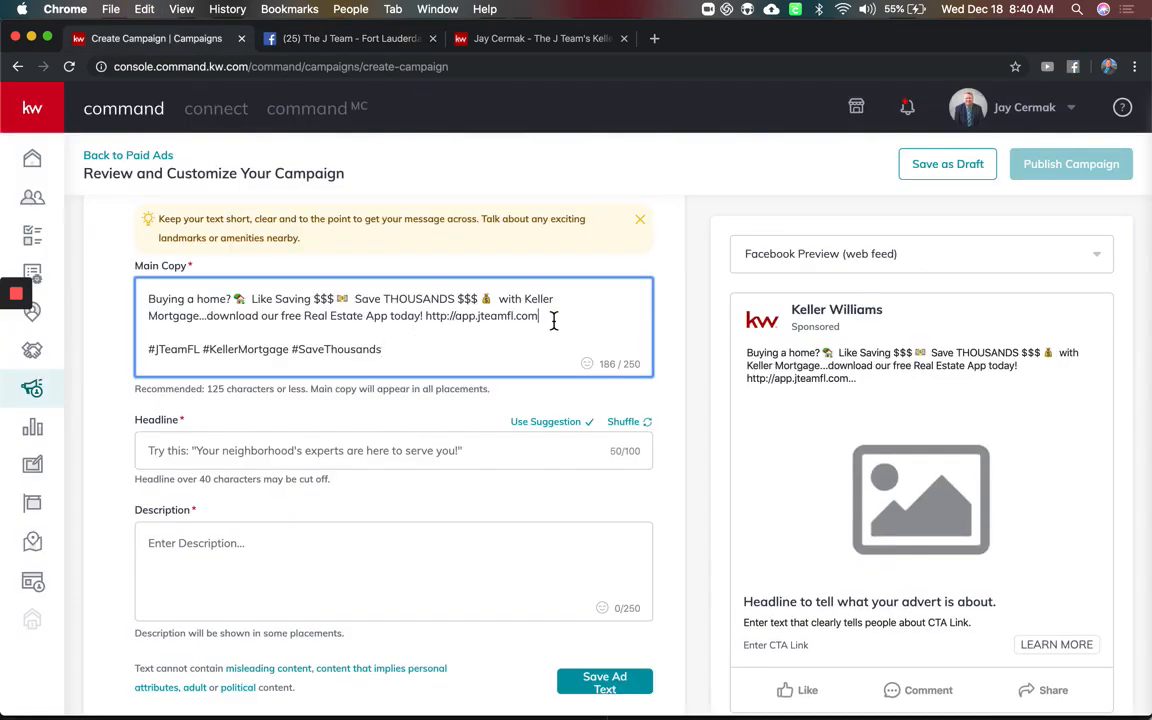
{"action": "left_click_drag", "start_coordinate": [553, 321], "coordinate": [425, 325]}
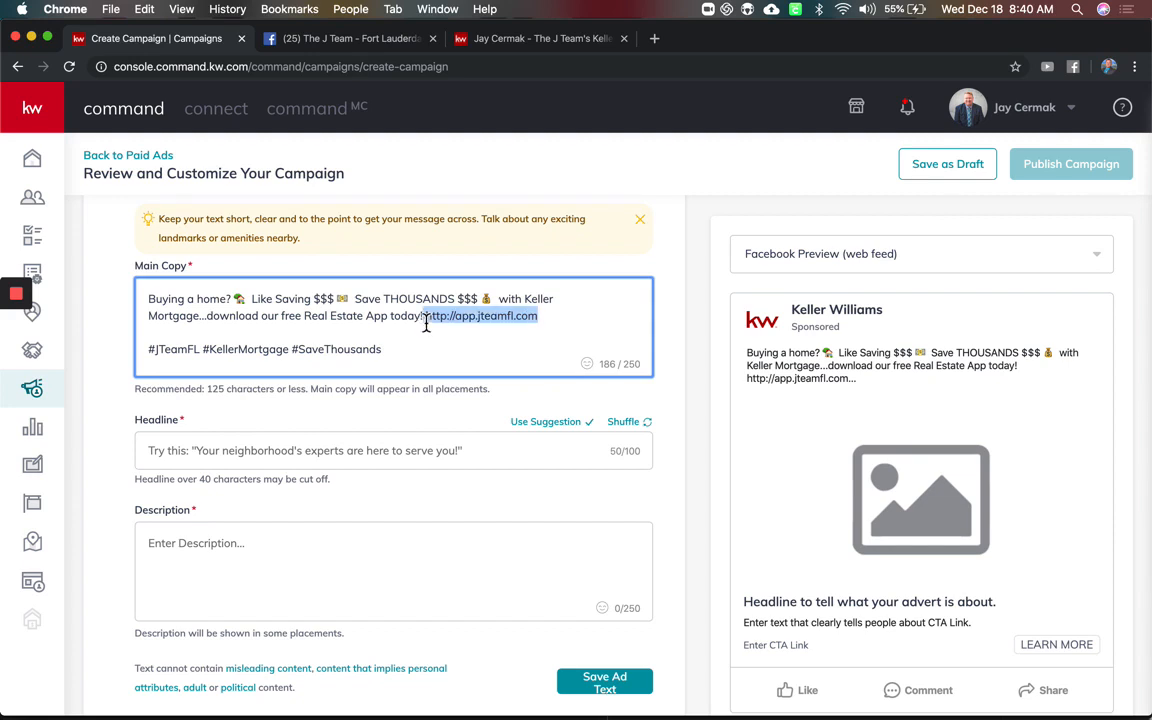
{"action": "key", "text": "BackSpace"}
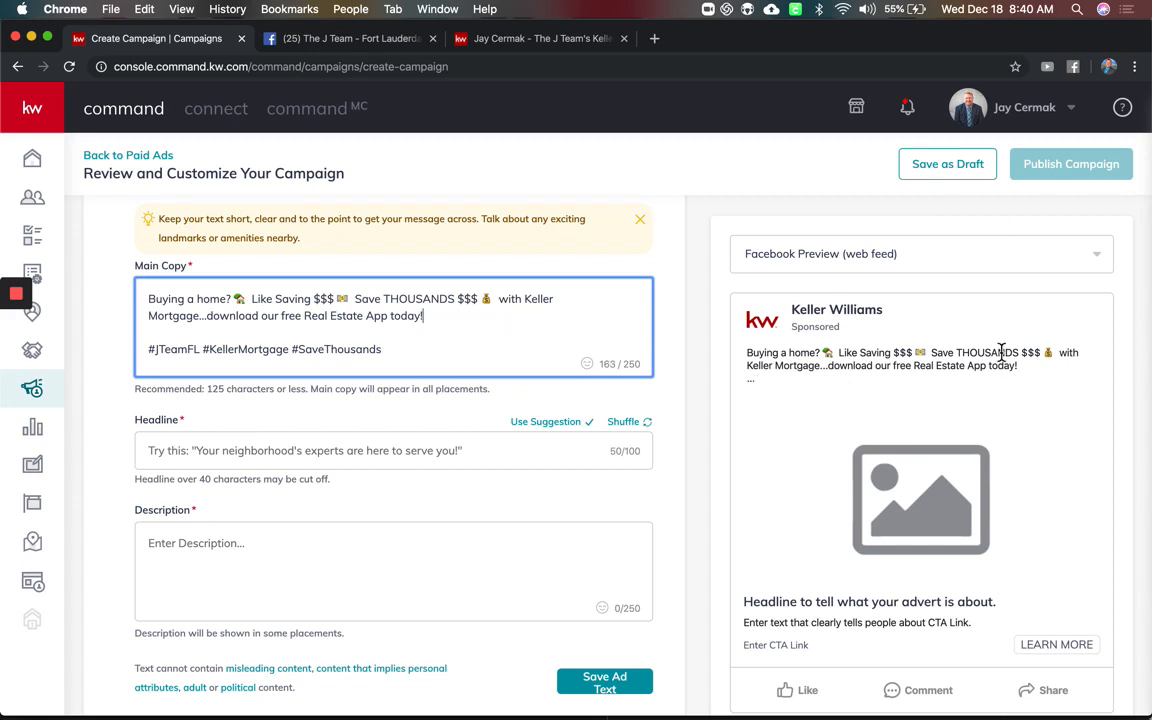
{"action": "left_click_drag", "start_coordinate": [746, 352], "coordinate": [1016, 381]}
{"action": "left_click", "coordinate": [464, 352]}
Search the emoji picker for 'phone' and insert the phone emoji after the hashtags
{"action": "left_click", "coordinate": [591, 368]}
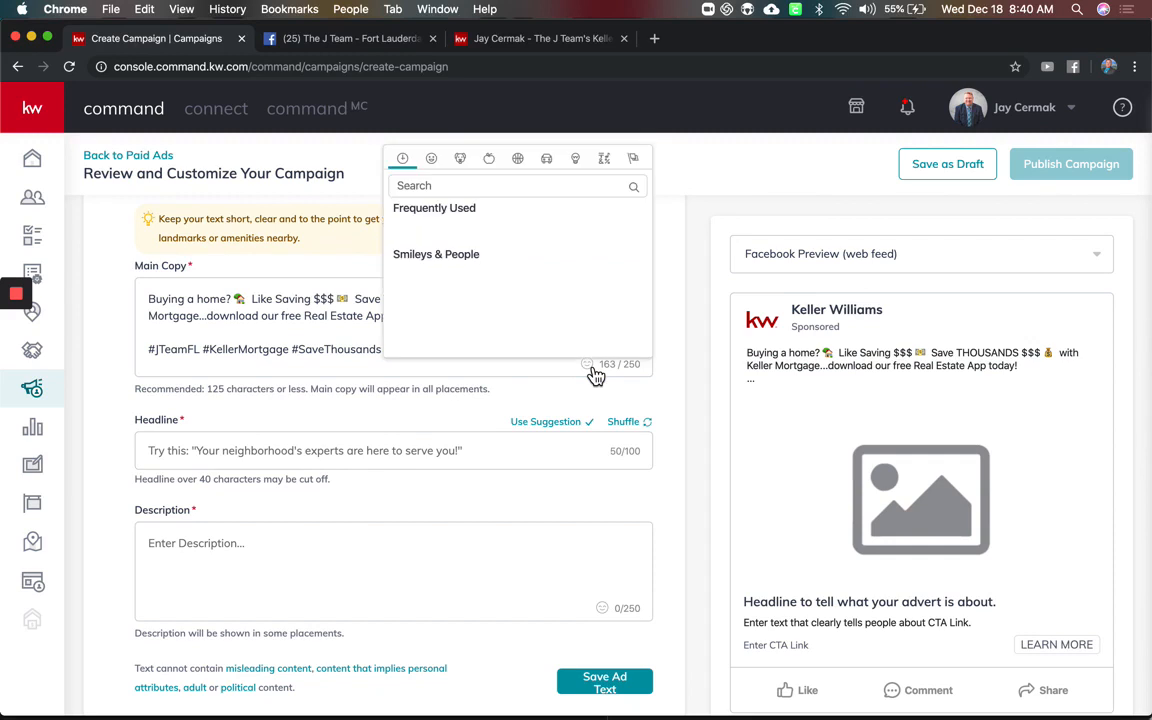
{"action": "left_click", "coordinate": [465, 186]}
{"action": "type", "text": "money"}
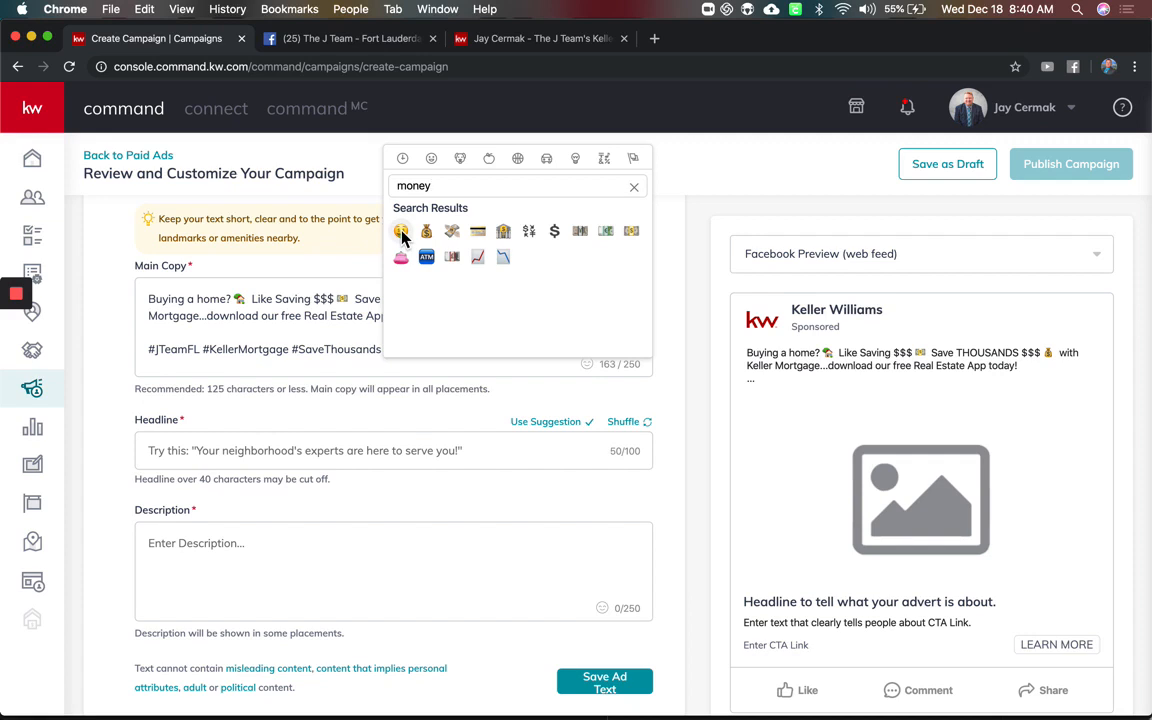
{"action": "left_click", "coordinate": [351, 329]}
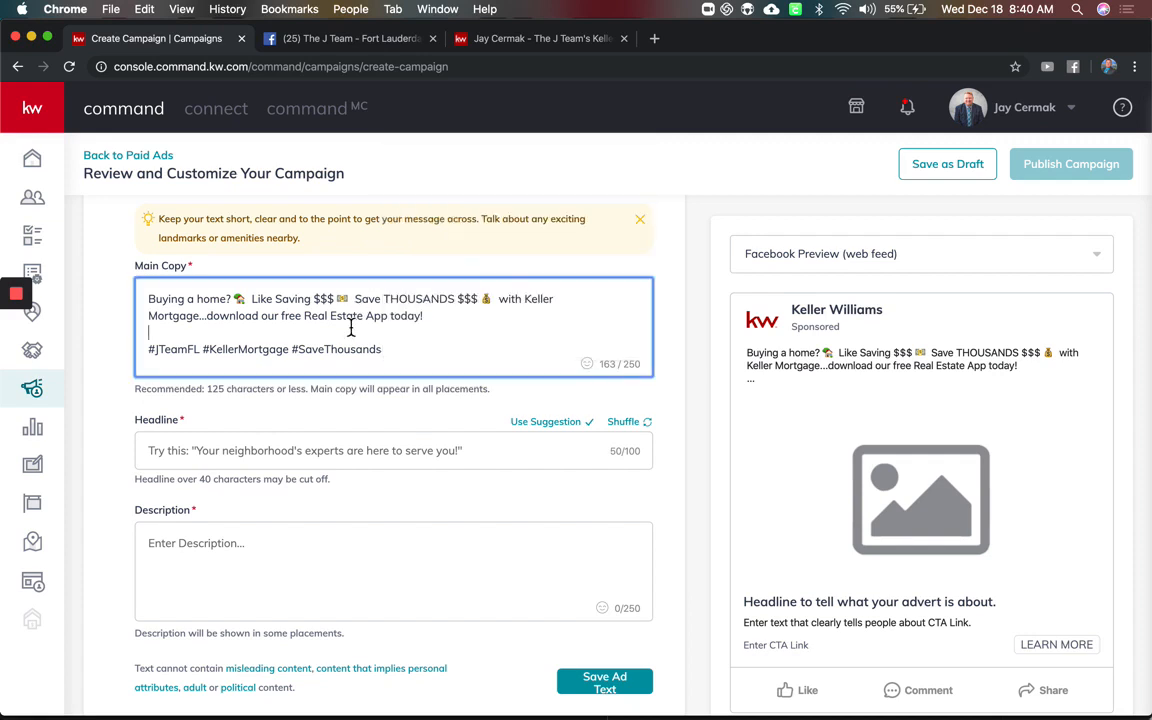
{"action": "left_click", "coordinate": [588, 366]}
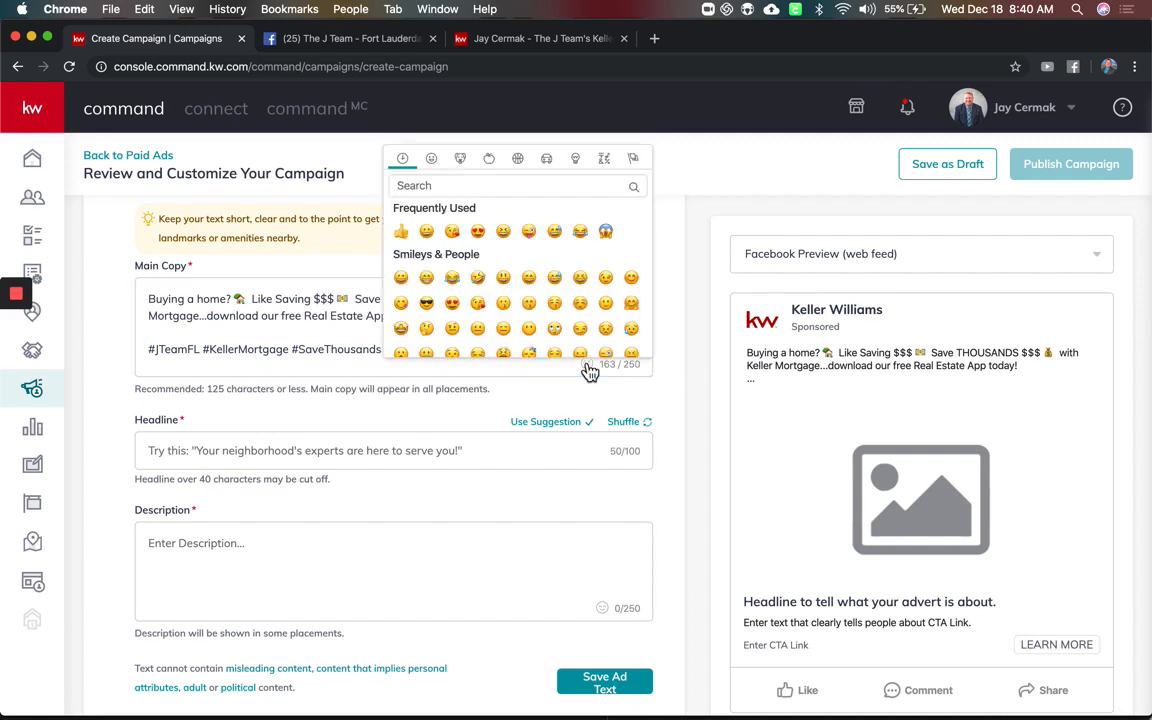
{"action": "left_click", "coordinate": [522, 190]}
{"action": "type", "text": "downl"}
{"action": "key", "text": "BackSpace"}
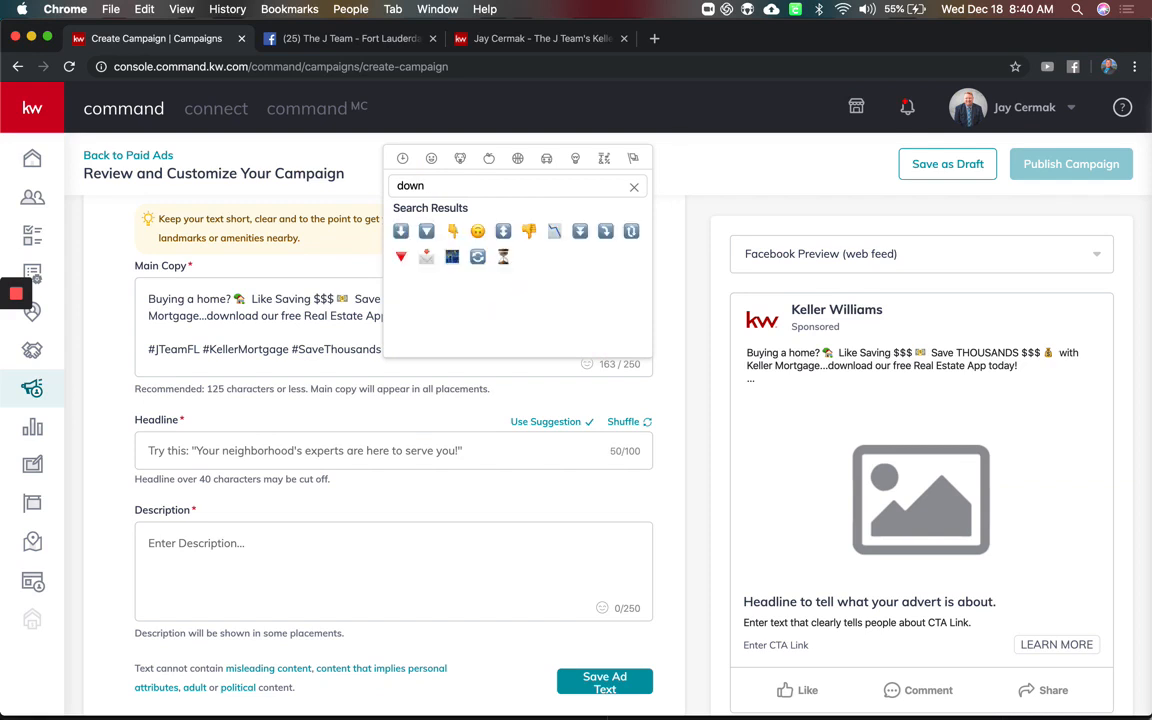
{"action": "key", "text": "BackSpace"}
{"action": "key", "text": "BackSpace"}
{"action": "key", "text": "BackSpace"}
{"action": "key", "text": "BackSpace"}
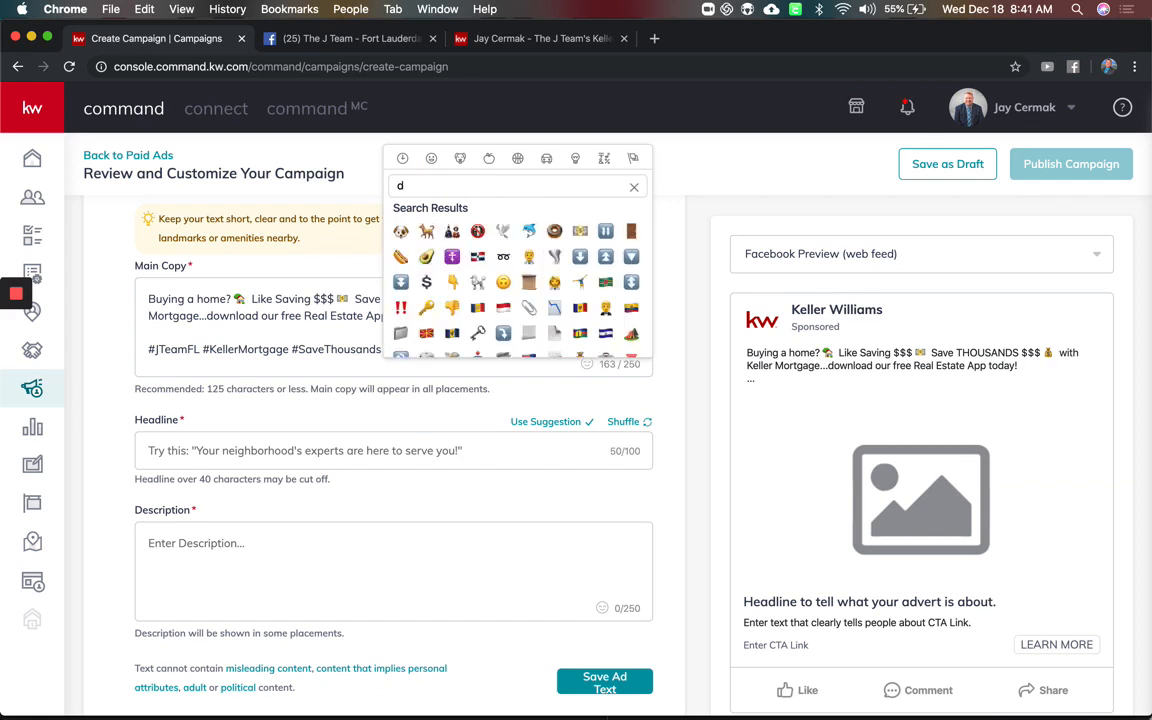
{"action": "type", "text": "phone"}
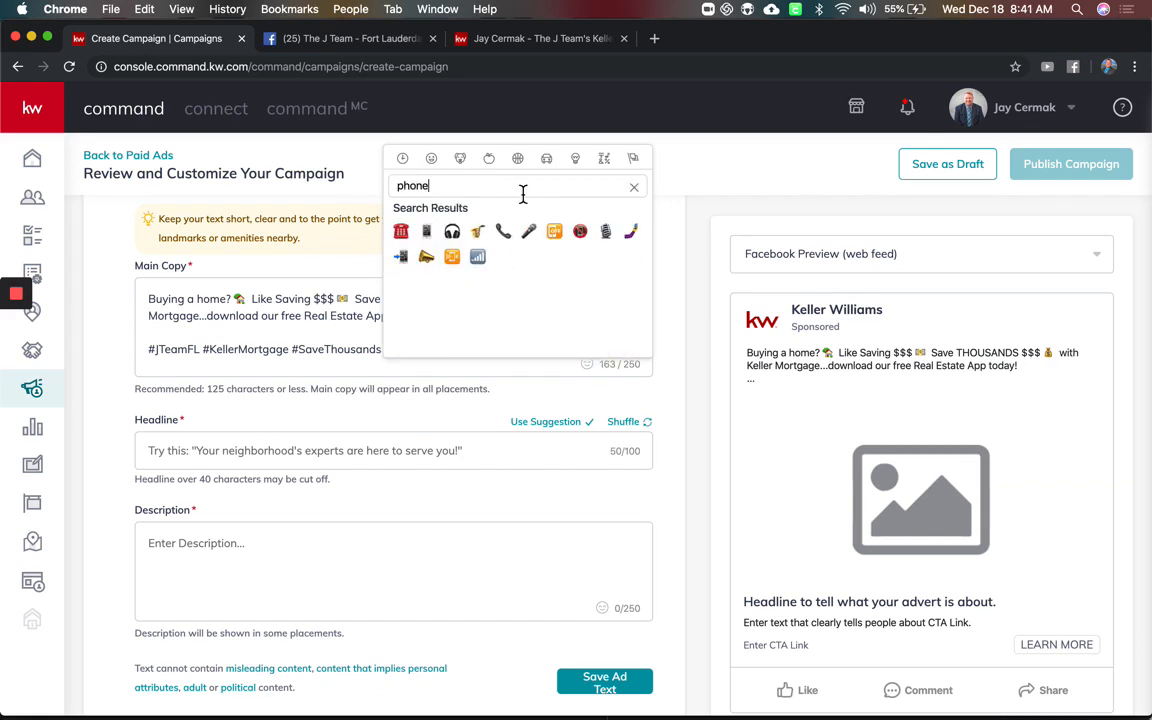
{"action": "left_click", "coordinate": [427, 233]}
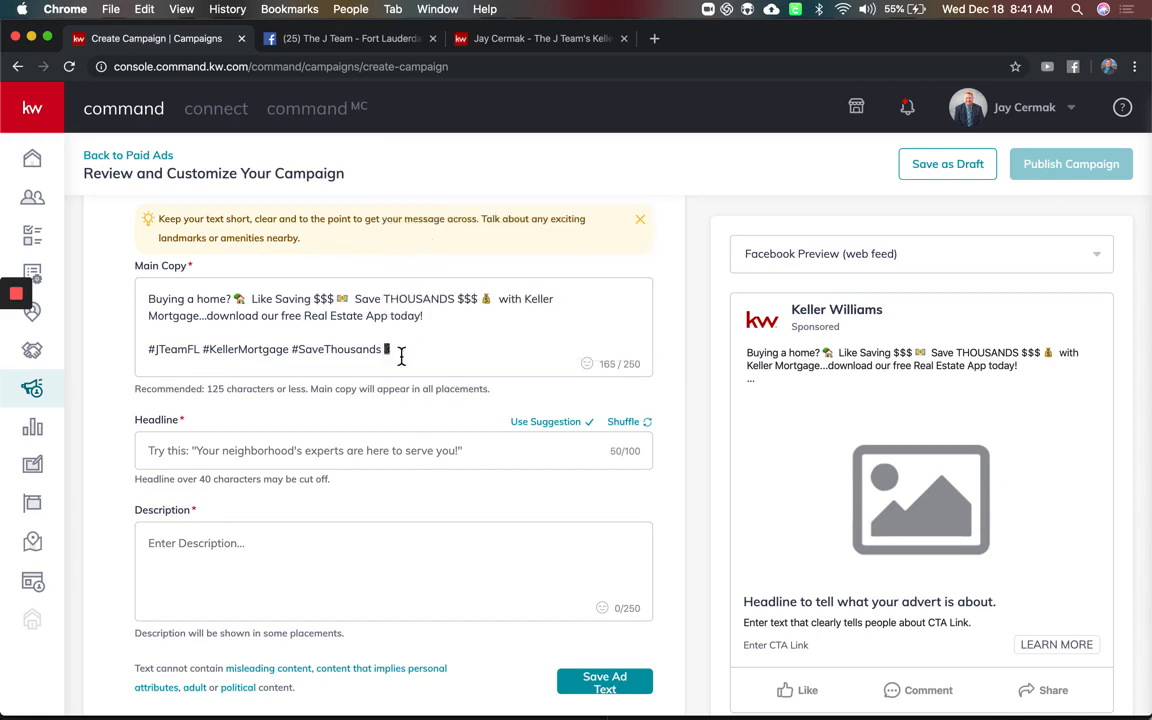
Move the phone emoji from after the hashtags to just before 'Real Estate App today!'
{"action": "left_click_drag", "start_coordinate": [399, 357], "coordinate": [386, 355]}
{"action": "key", "text": "BackSpace"}
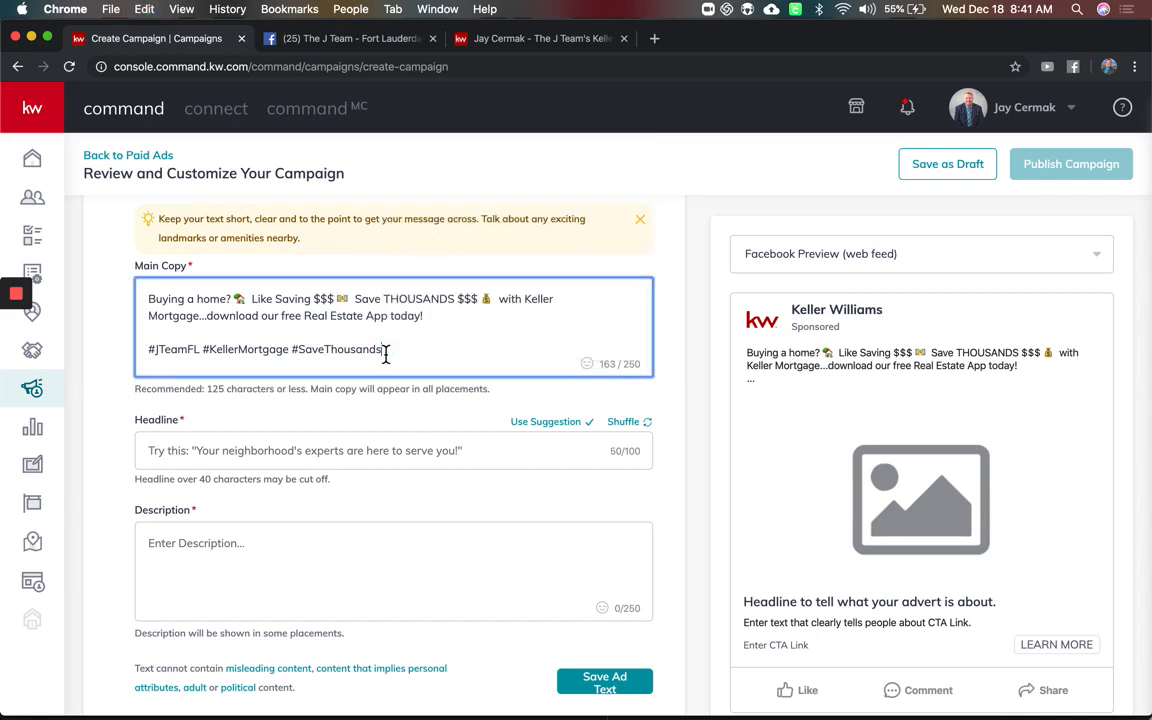
{"action": "left_click", "coordinate": [305, 320]}
{"action": "key", "text": "super+v"}
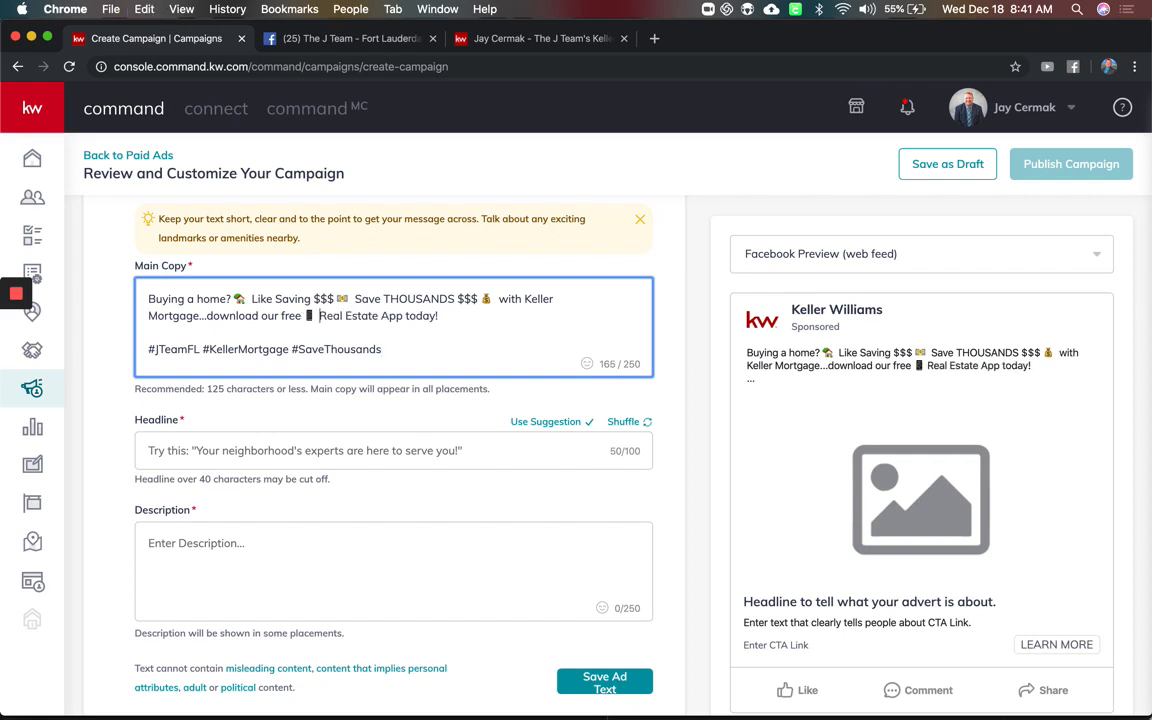
{"action": "left_click", "coordinate": [411, 337]}
{"action": "left_click", "coordinate": [410, 372]}
Enter 'SAVE THOUSANDS $$$ ON YOUR HOME TODAY!' in the Headline field
{"action": "left_click", "coordinate": [268, 452]}
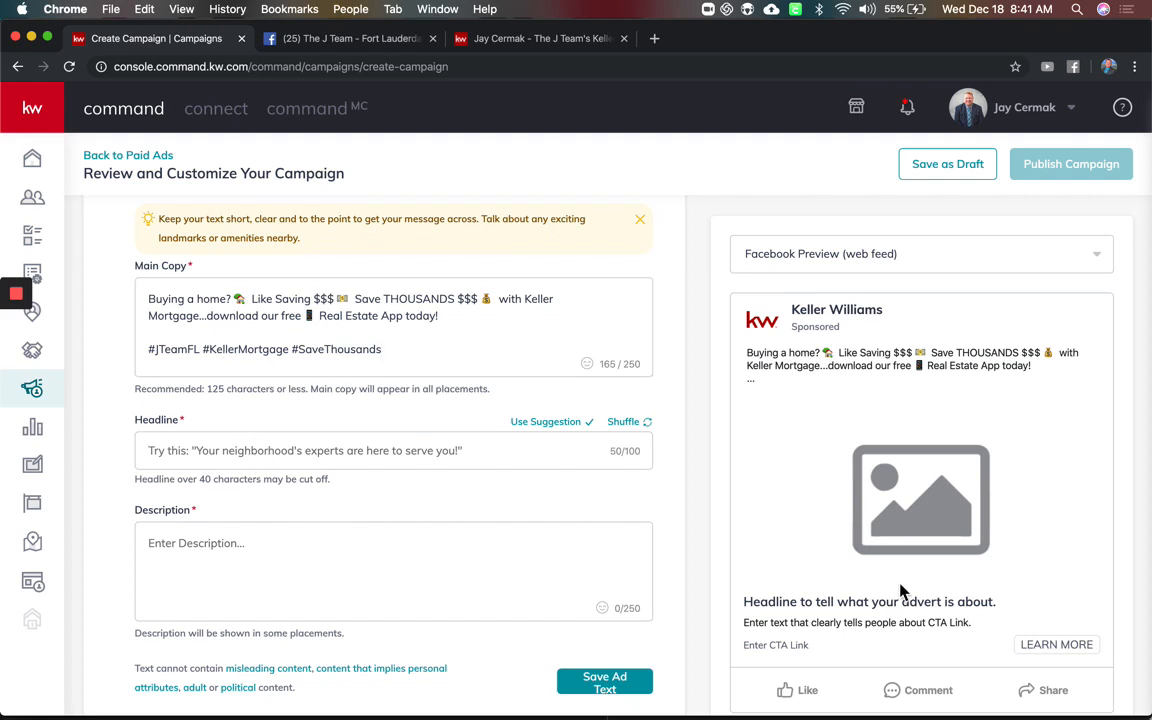
{"action": "left_click_drag", "start_coordinate": [1008, 610], "coordinate": [748, 607]}
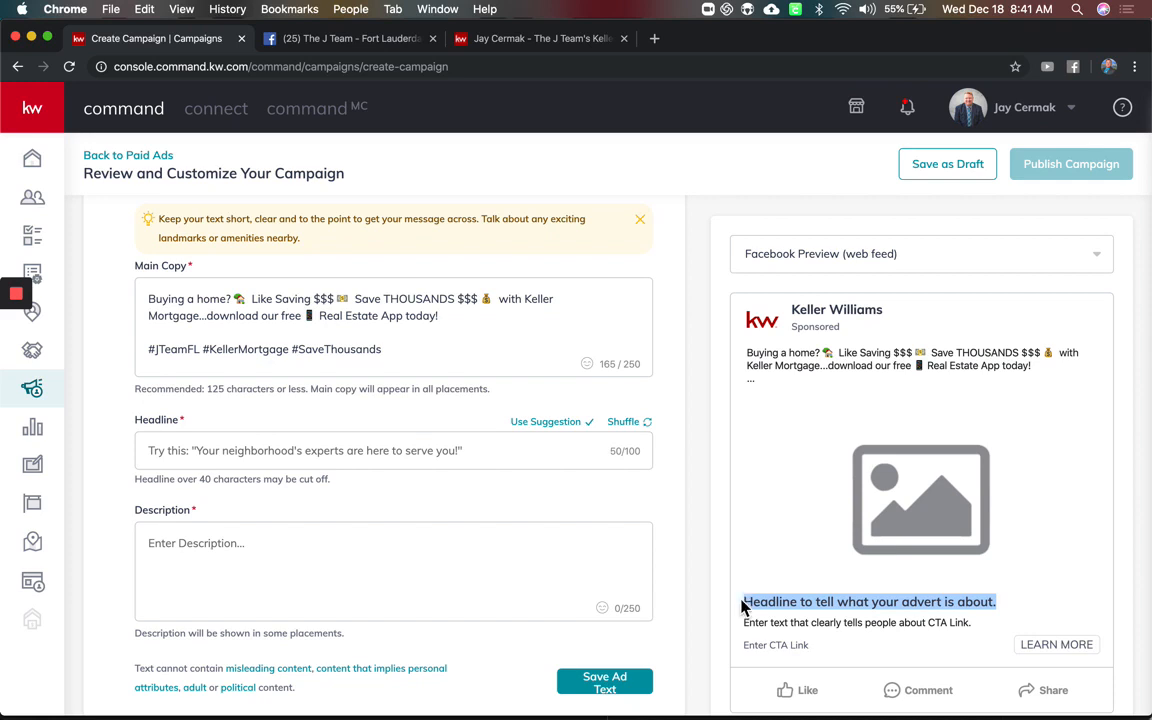
{"action": "left_click", "coordinate": [421, 450]}
{"action": "left_click", "coordinate": [422, 450]}
{"action": "type", "text": "sAVE"}
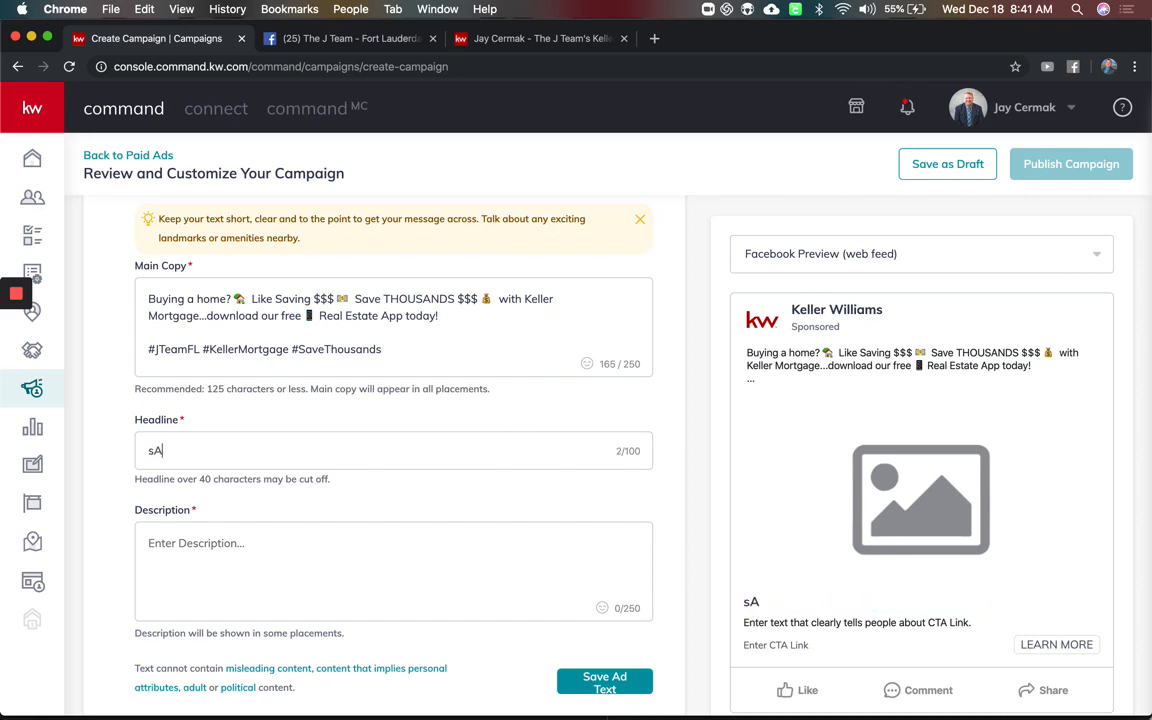
{"action": "key", "text": "BackSpace"}
{"action": "key", "text": "BackSpace"}
{"action": "key", "text": "BackSpace"}
{"action": "key", "text": "BackSpace"}
{"action": "type", "text": "SAVE THOUSANDS $$$ ON"}
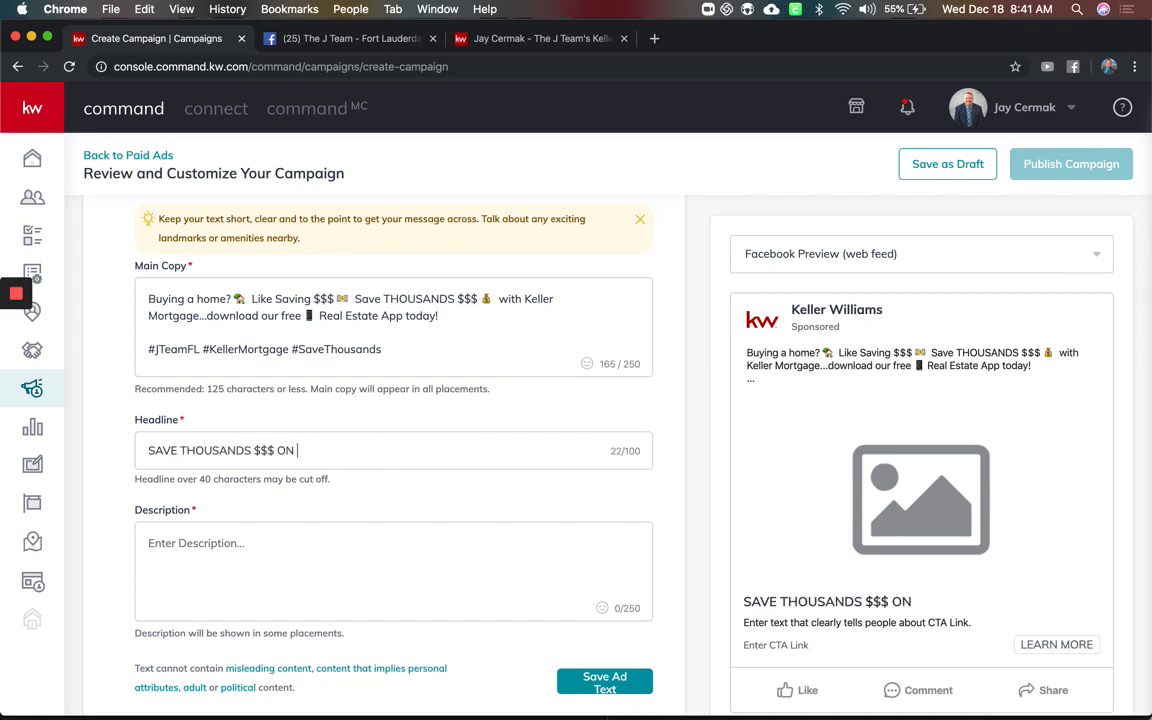
{"action": "type", "text": " YOUR HOME TODAY!"}
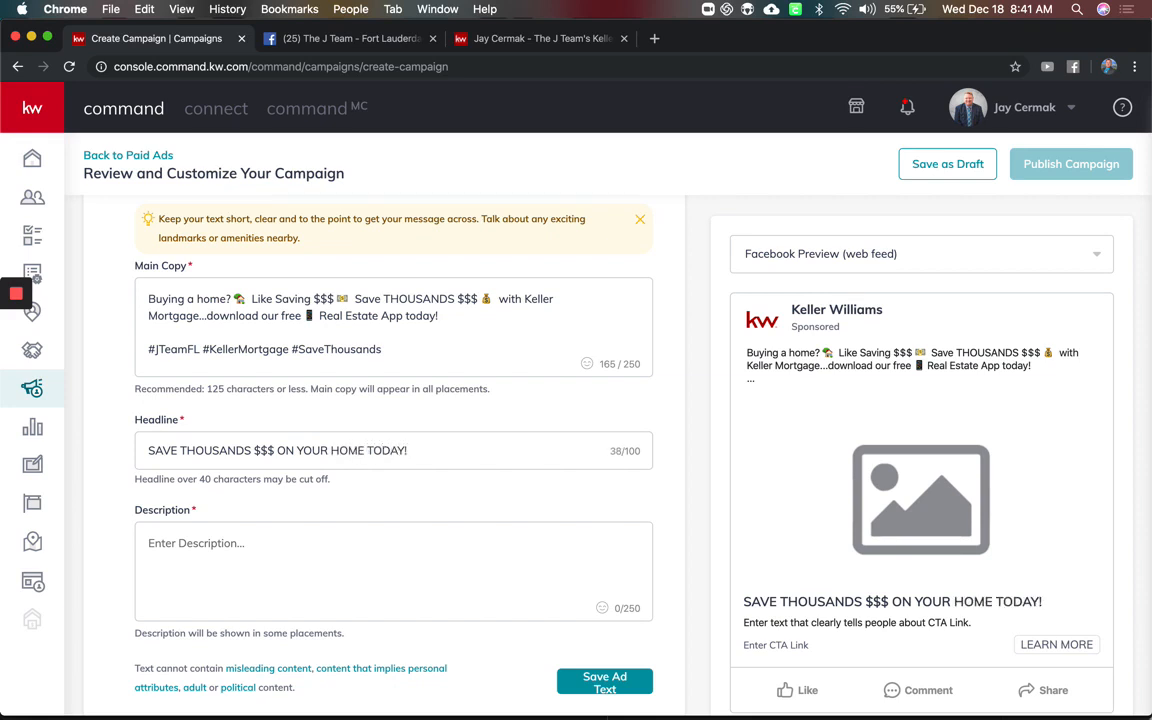
{"action": "scroll", "coordinate": [384, 430], "scroll_direction": "down", "scroll_amount": 3}
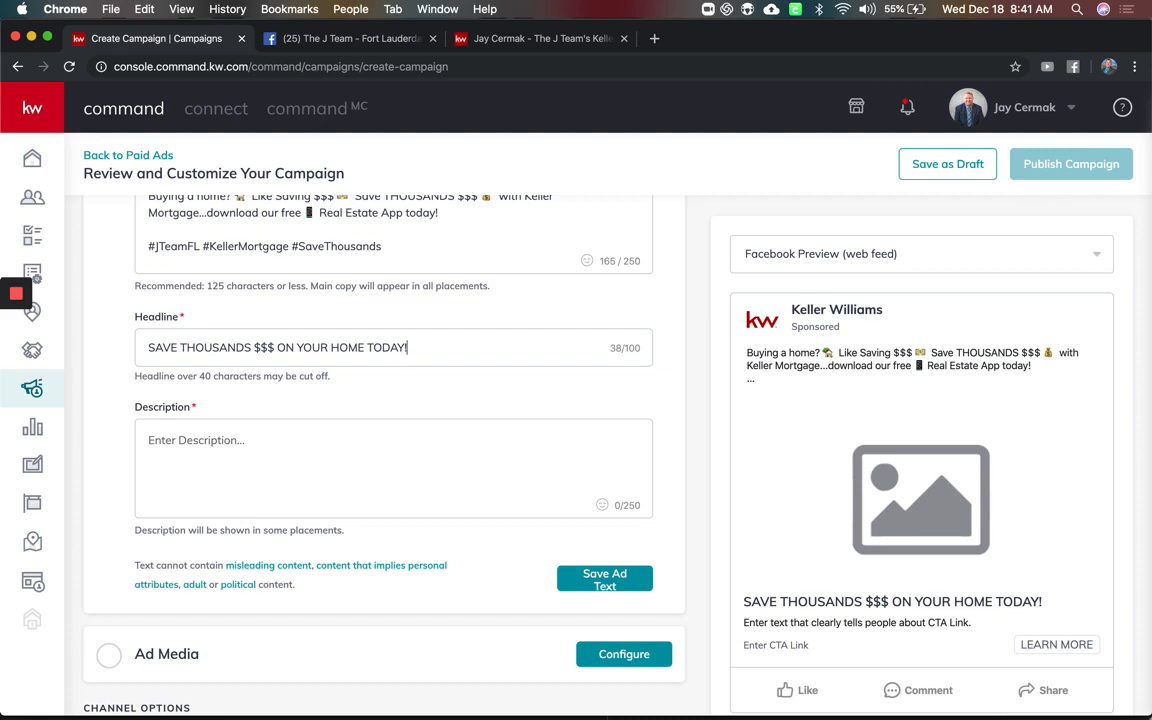
Enter the description 'Download our FREE Real Estate Home Search App and Save Money Today!'
{"action": "left_click", "coordinate": [430, 477]}
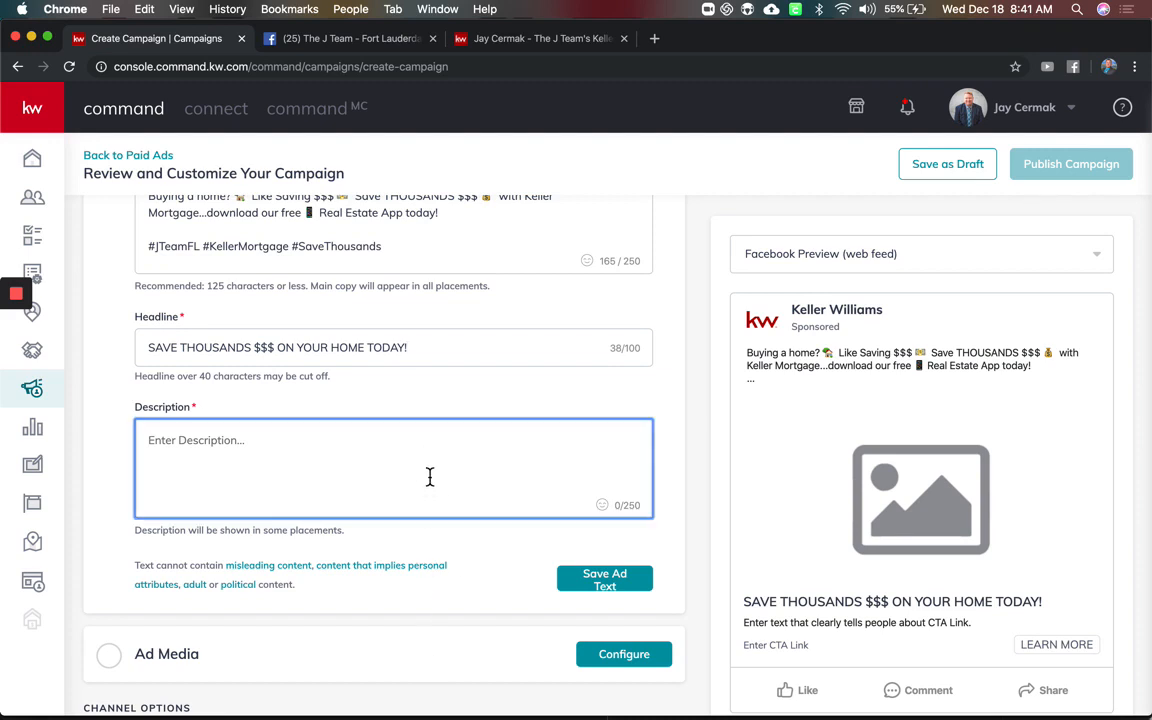
{"action": "type", "text": "Download "}
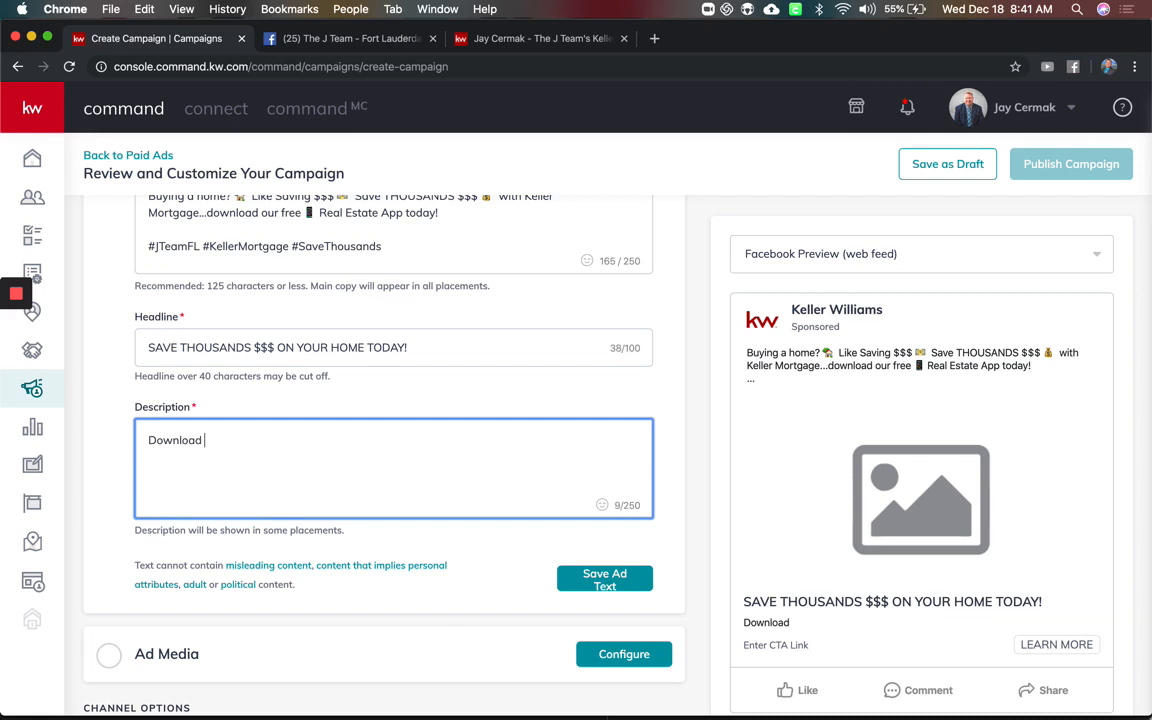
{"action": "type", "text": "our FREE Real Estae"}
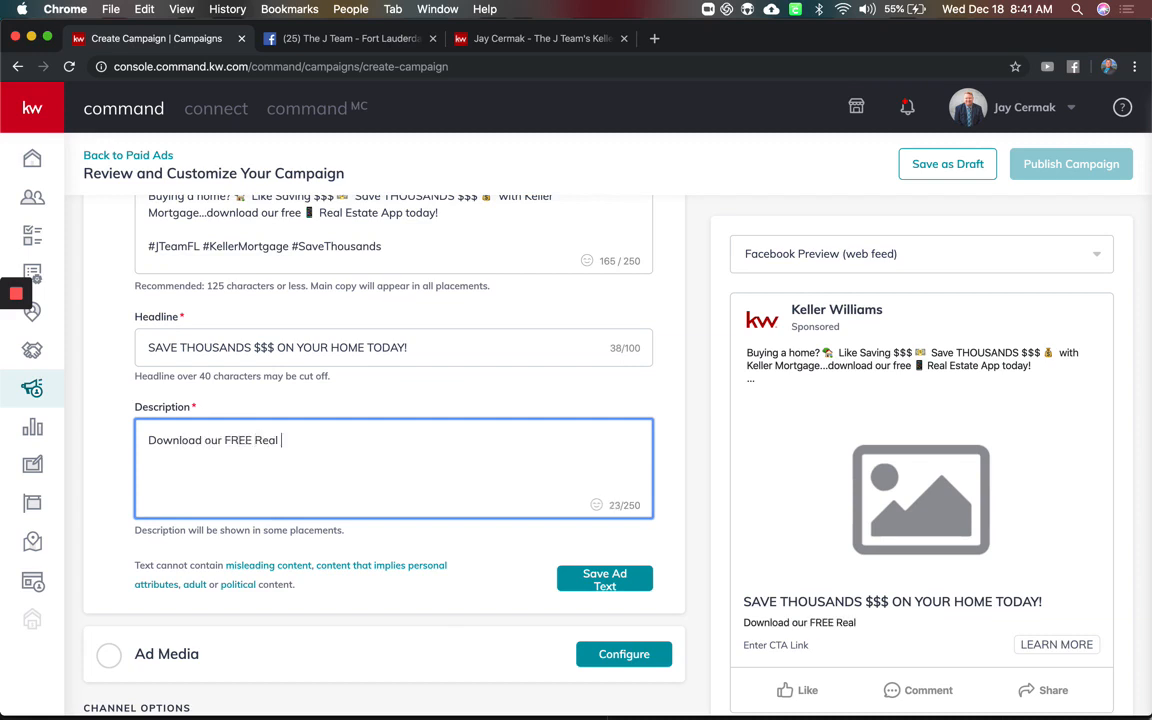
{"action": "key", "text": "BackSpace"}
{"action": "key", "text": "BackSpace"}
{"action": "type", "text": "te Hom"}
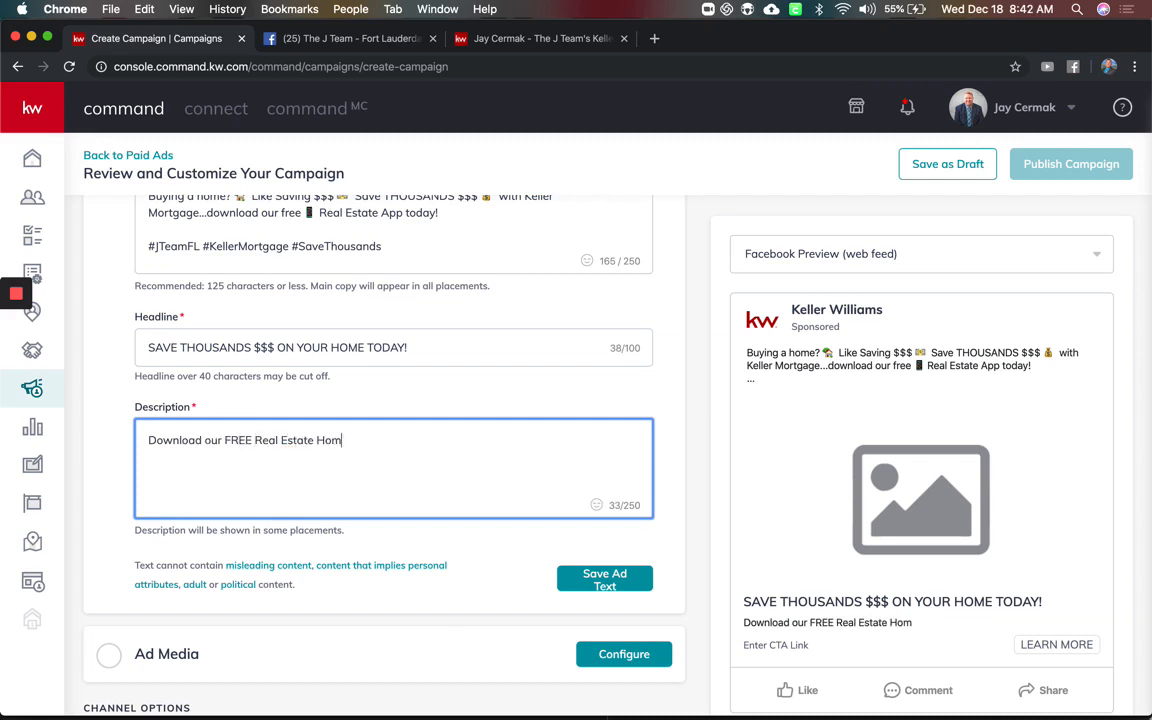
{"action": "type", "text": "e Search App"}
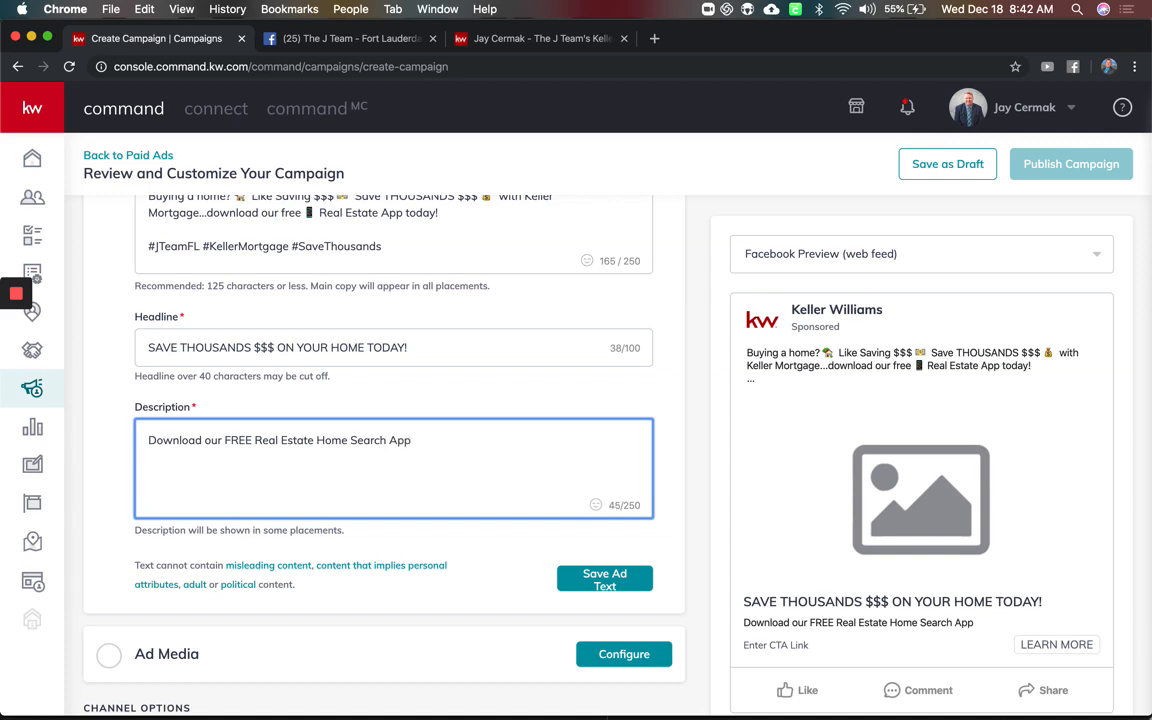
{"action": "type", "text": " and Save Mon"}
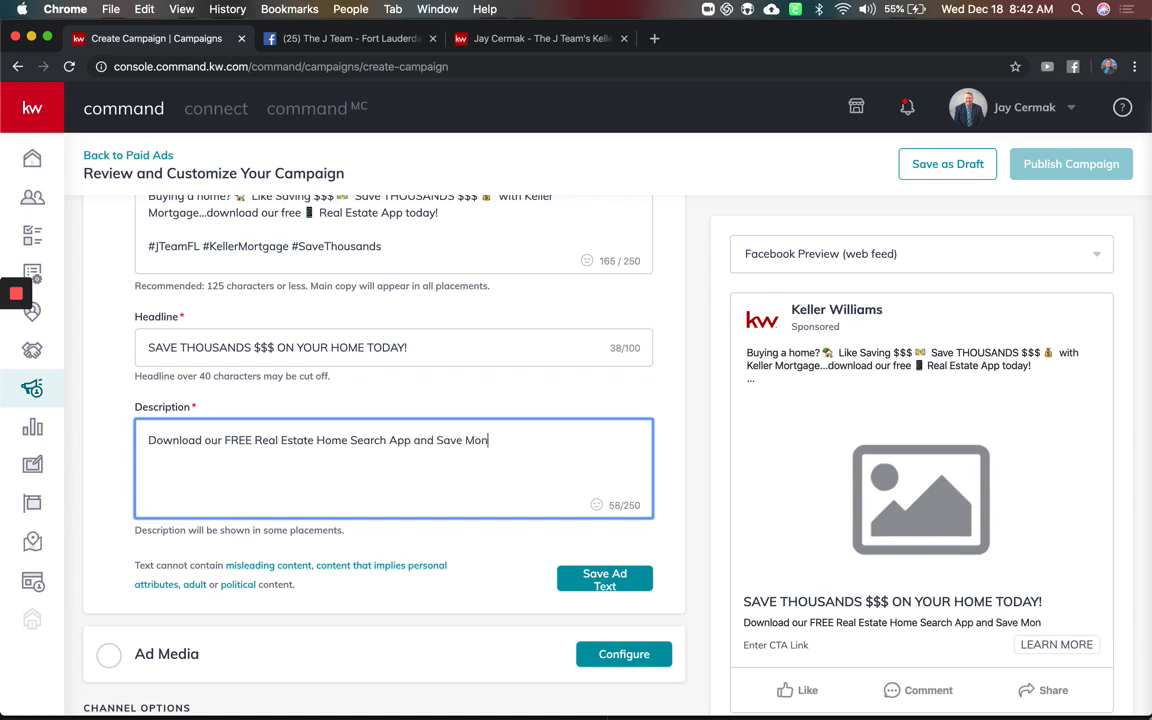
{"action": "type", "text": "ey Today!"}
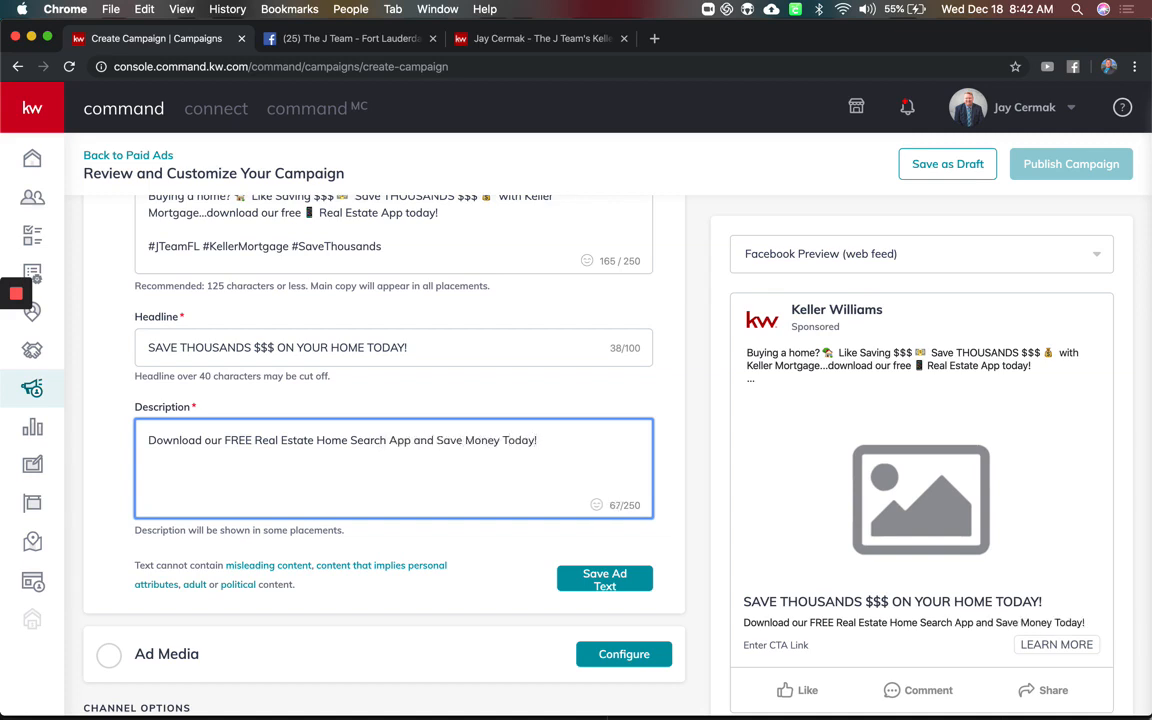
Review the completed ad text and save it
{"action": "scroll", "coordinate": [445, 465], "scroll_direction": "down", "scroll_amount": 3}
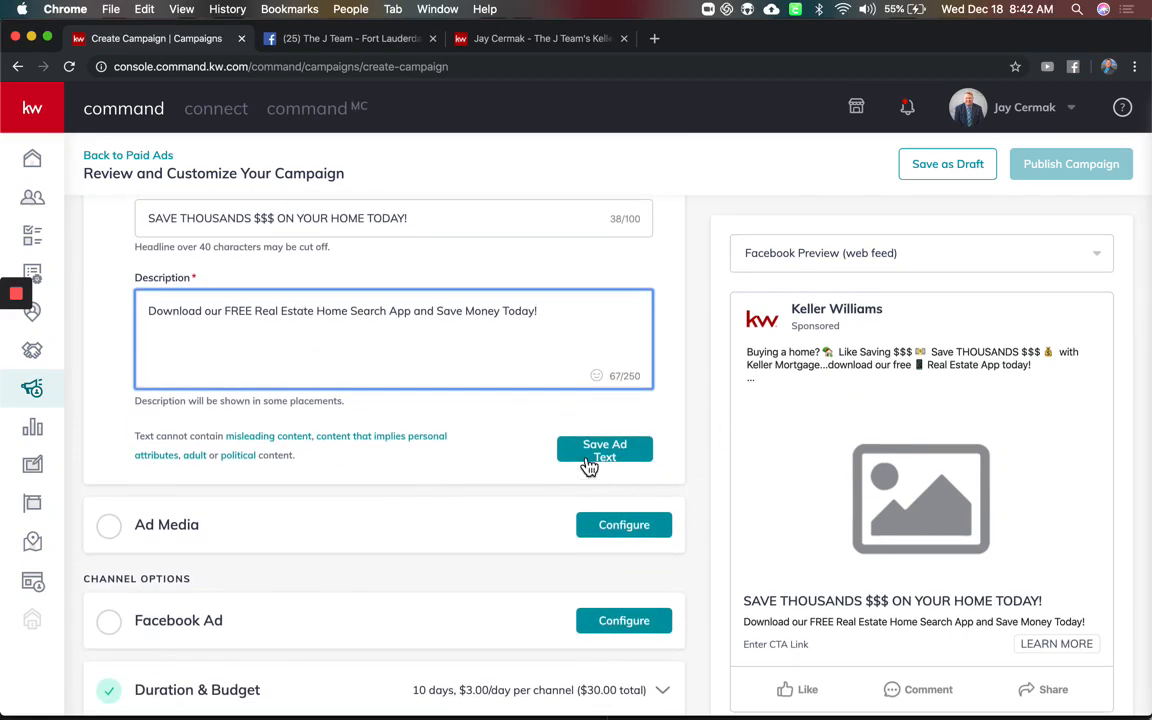
{"action": "scroll", "coordinate": [502, 440], "scroll_direction": "up", "scroll_amount": 4}
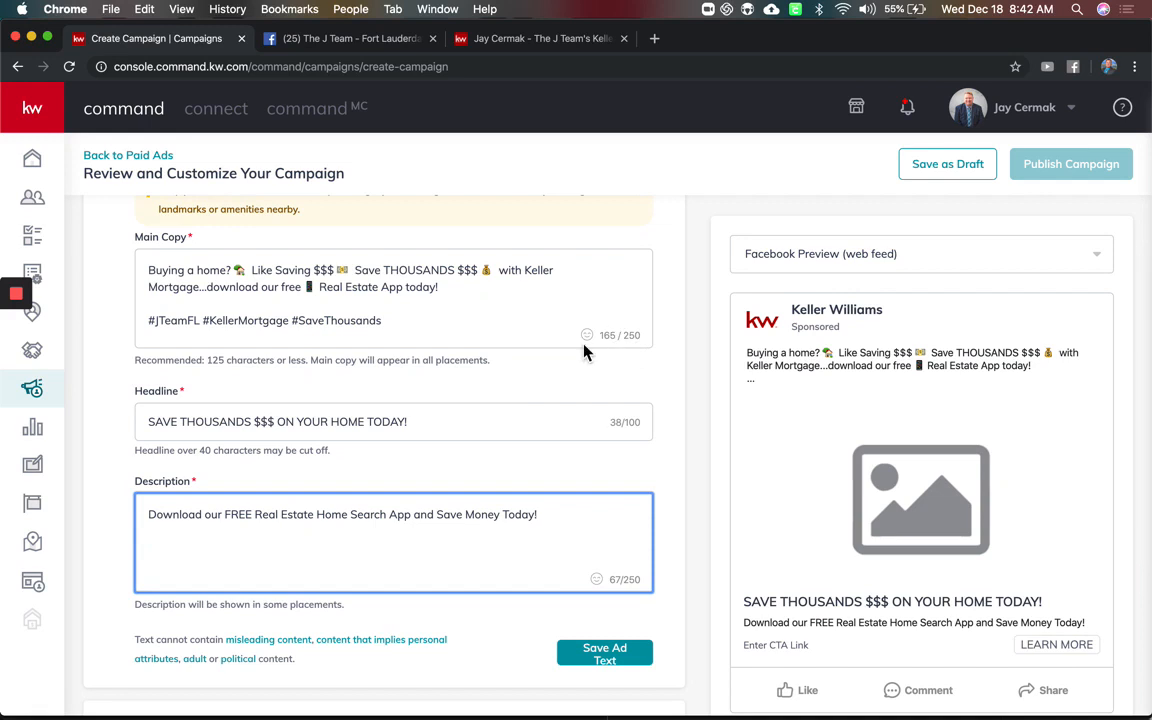
{"action": "scroll", "coordinate": [585, 349], "scroll_direction": "up", "scroll_amount": 1}
{"action": "scroll", "coordinate": [585, 349], "scroll_direction": "up", "scroll_amount": 2}
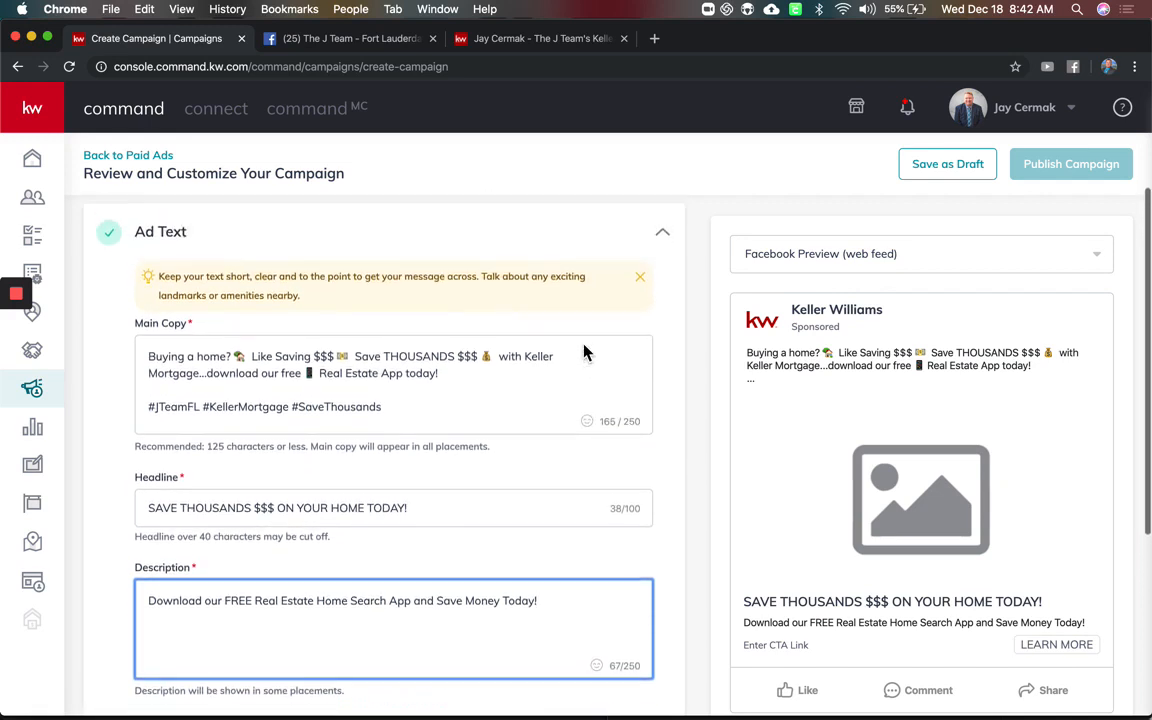
{"action": "scroll", "coordinate": [550, 386], "scroll_direction": "down", "scroll_amount": 6}
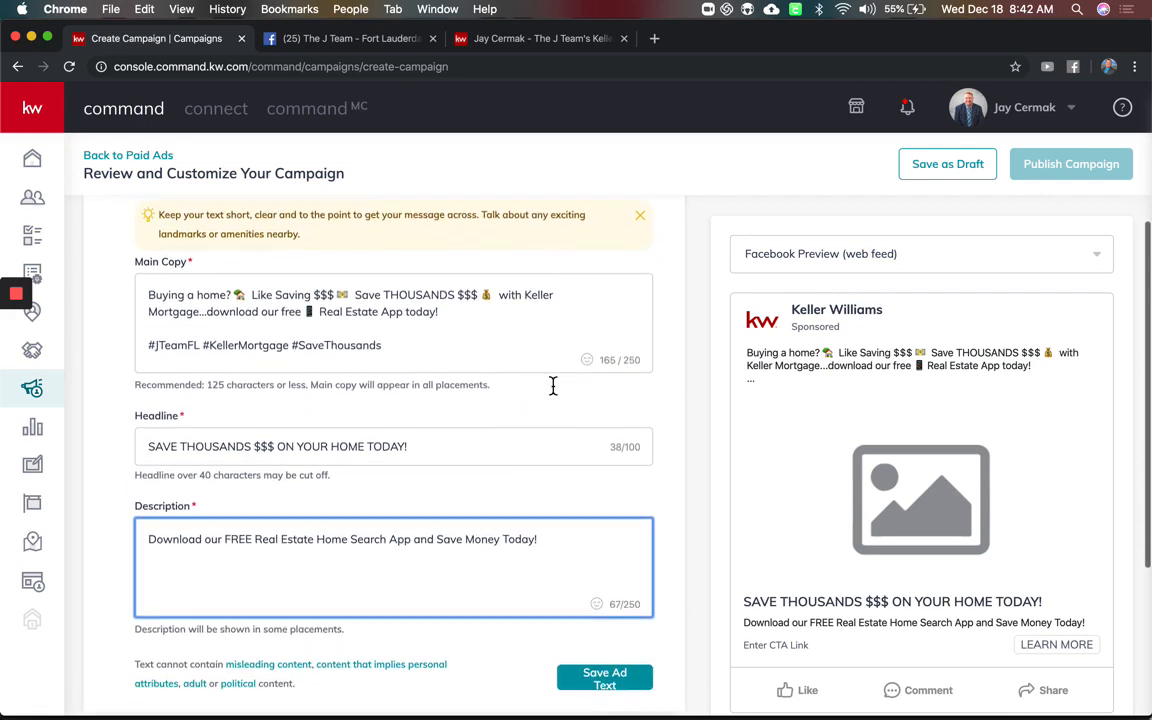
{"action": "scroll", "coordinate": [553, 386], "scroll_direction": "down", "scroll_amount": 1}
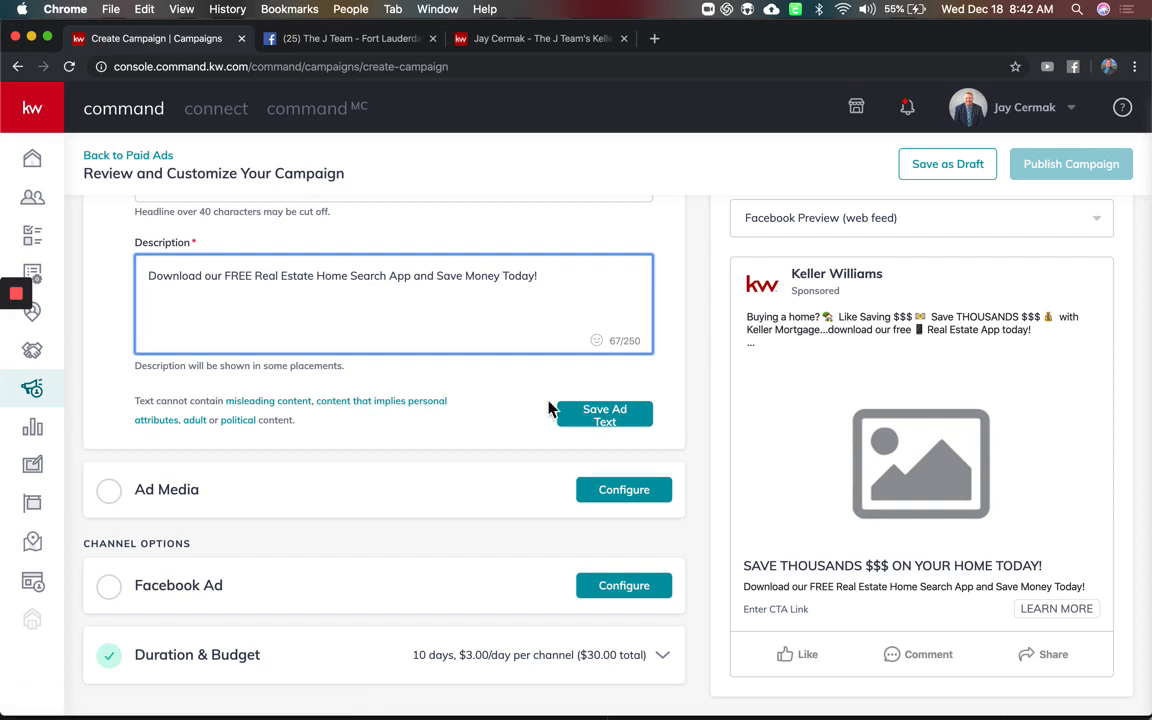
{"action": "left_click", "coordinate": [612, 416]}
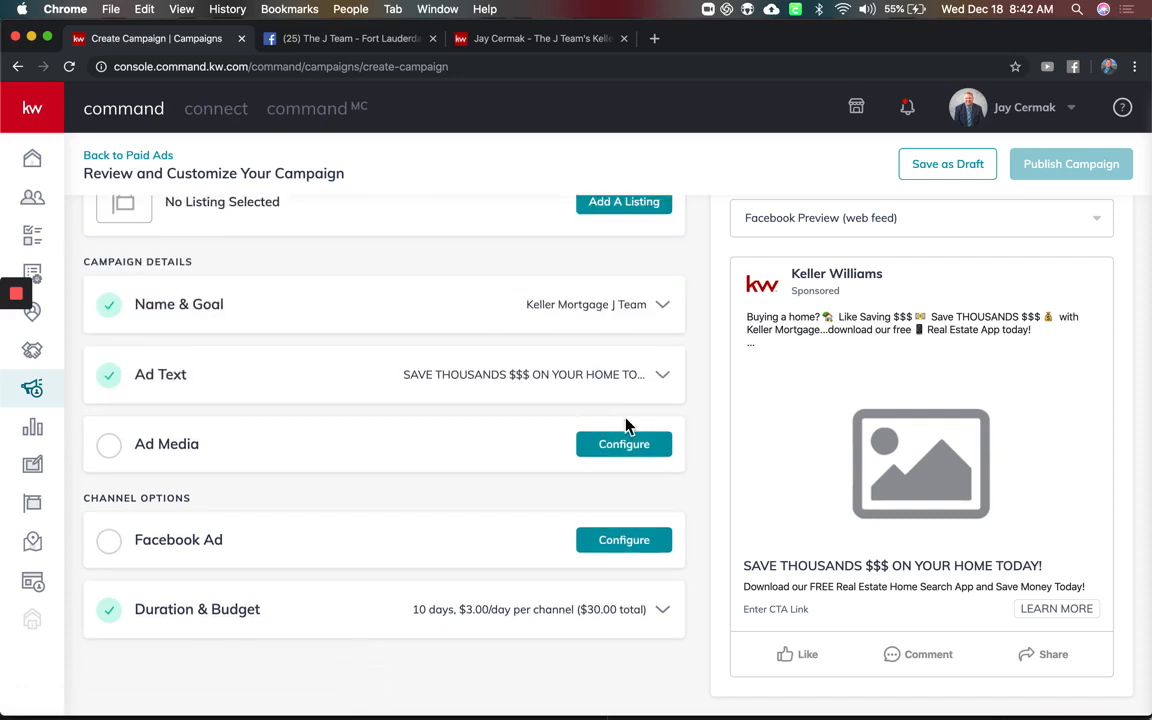
In Ad Media, switch to video and choose Upload a Video
{"action": "left_click", "coordinate": [425, 440]}
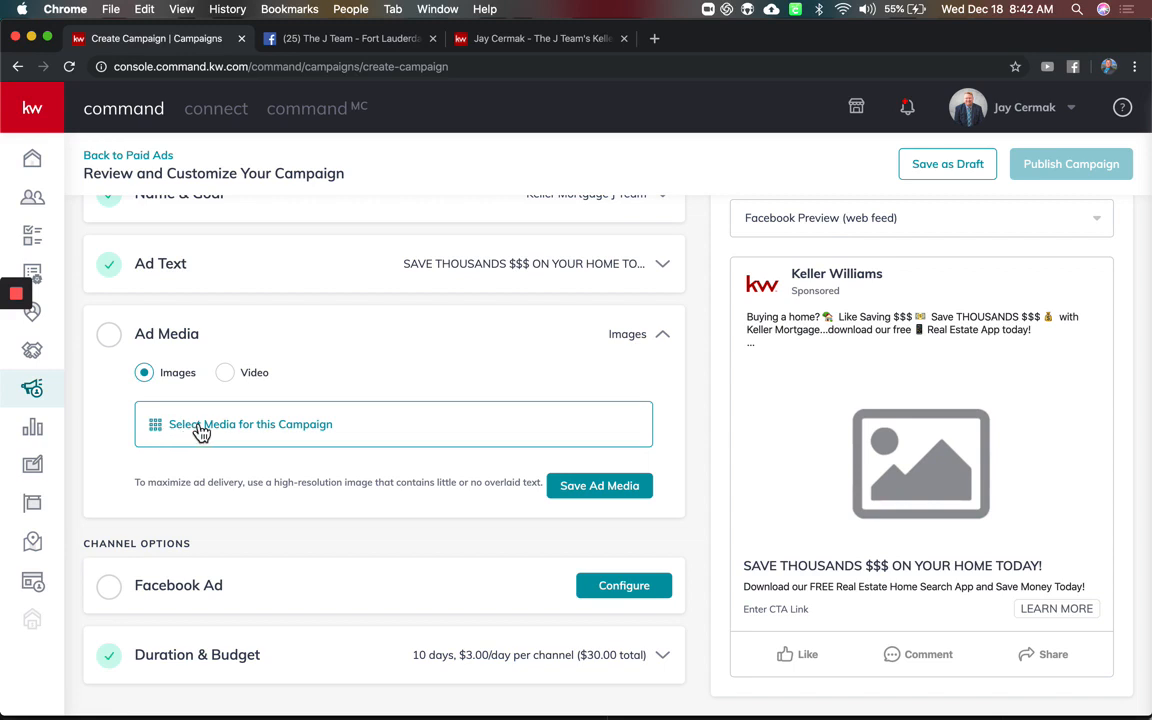
{"action": "left_click", "coordinate": [233, 379]}
{"action": "left_click", "coordinate": [231, 426]}
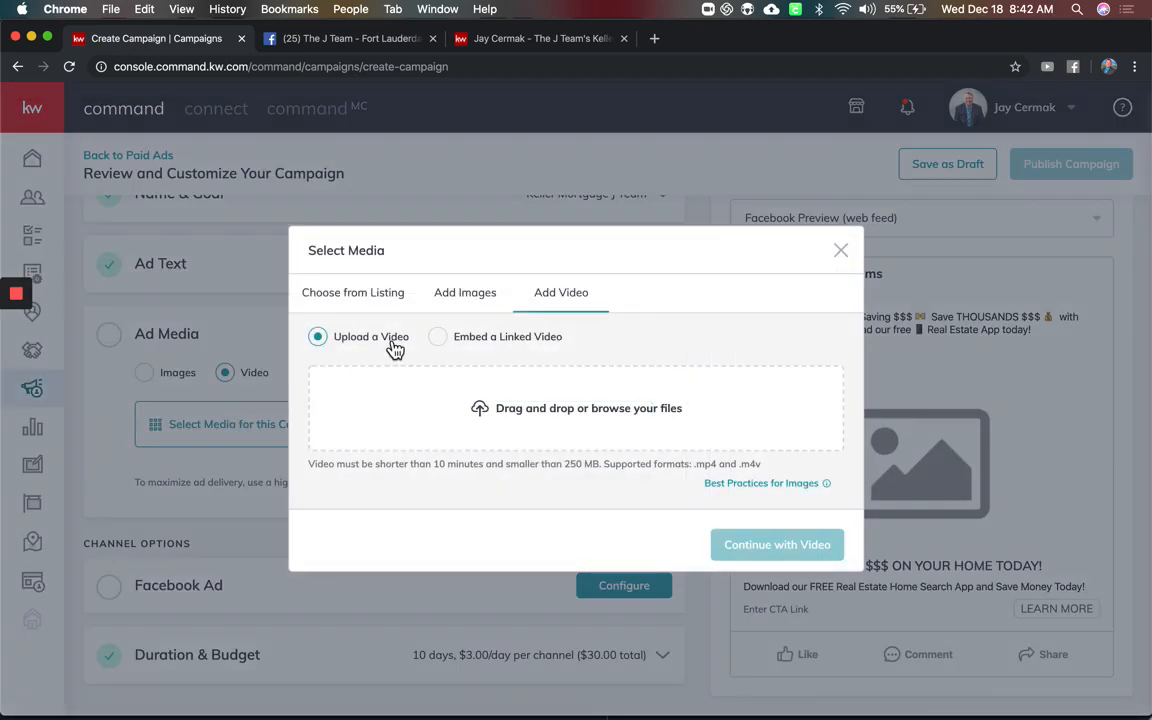
{"action": "left_click", "coordinate": [505, 345]}
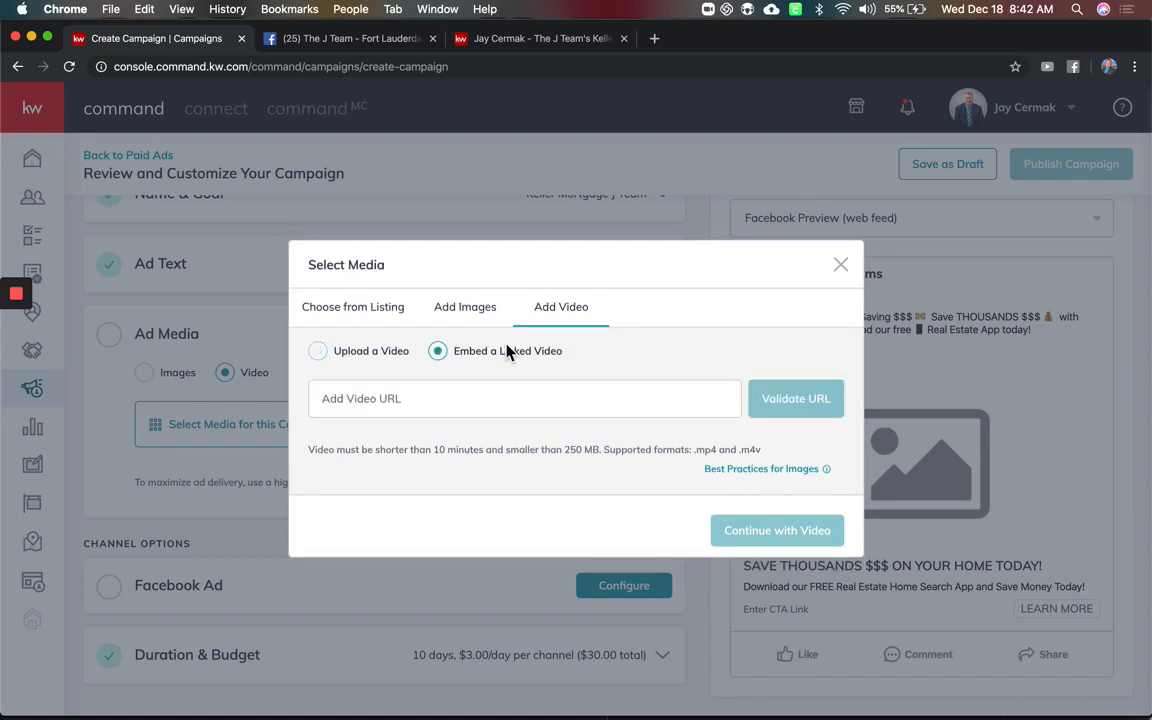
{"action": "left_click", "coordinate": [380, 360]}
Drag kw mortgage - HD 720p.mp4 from Downloads into the upload area
{"action": "left_click", "coordinate": [43, 705]}
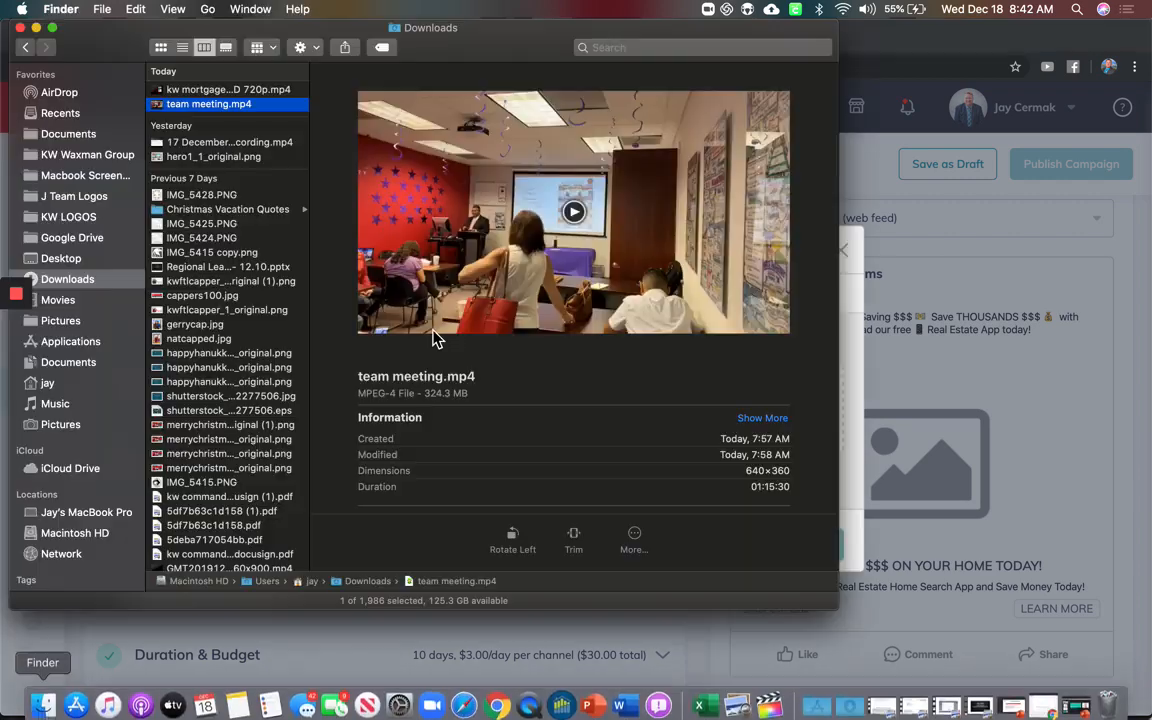
{"action": "key", "text": "Up"}
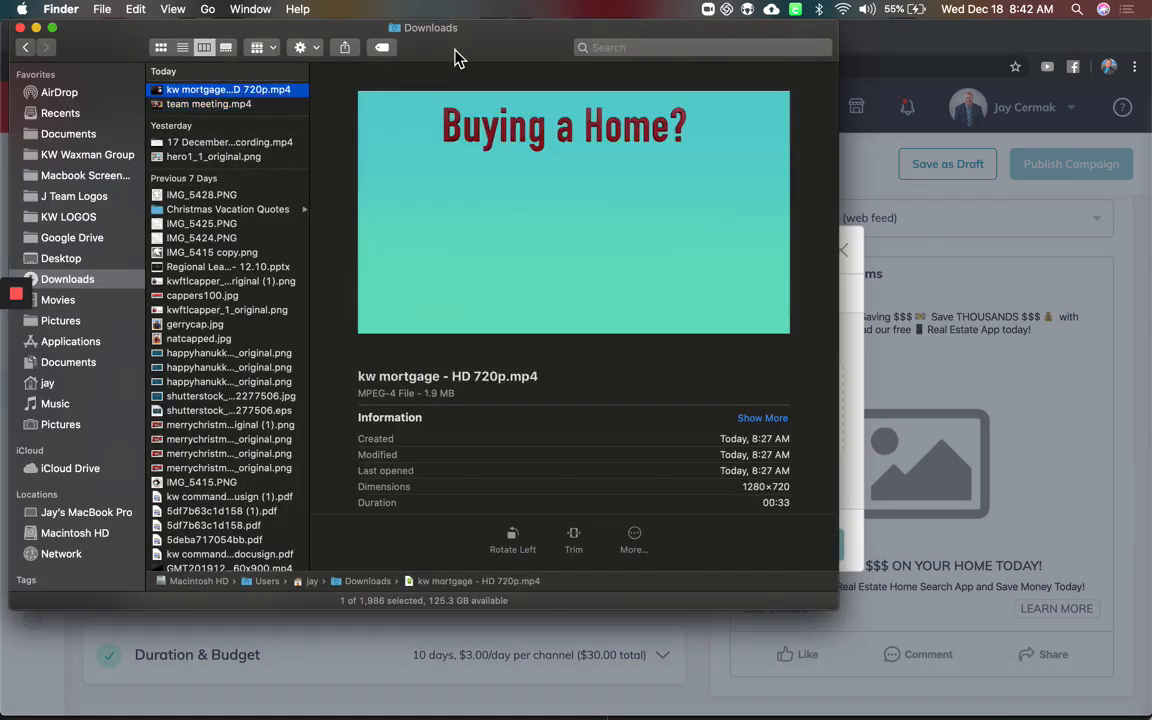
{"action": "left_click_drag", "start_coordinate": [455, 58], "coordinate": [1054, 418]}
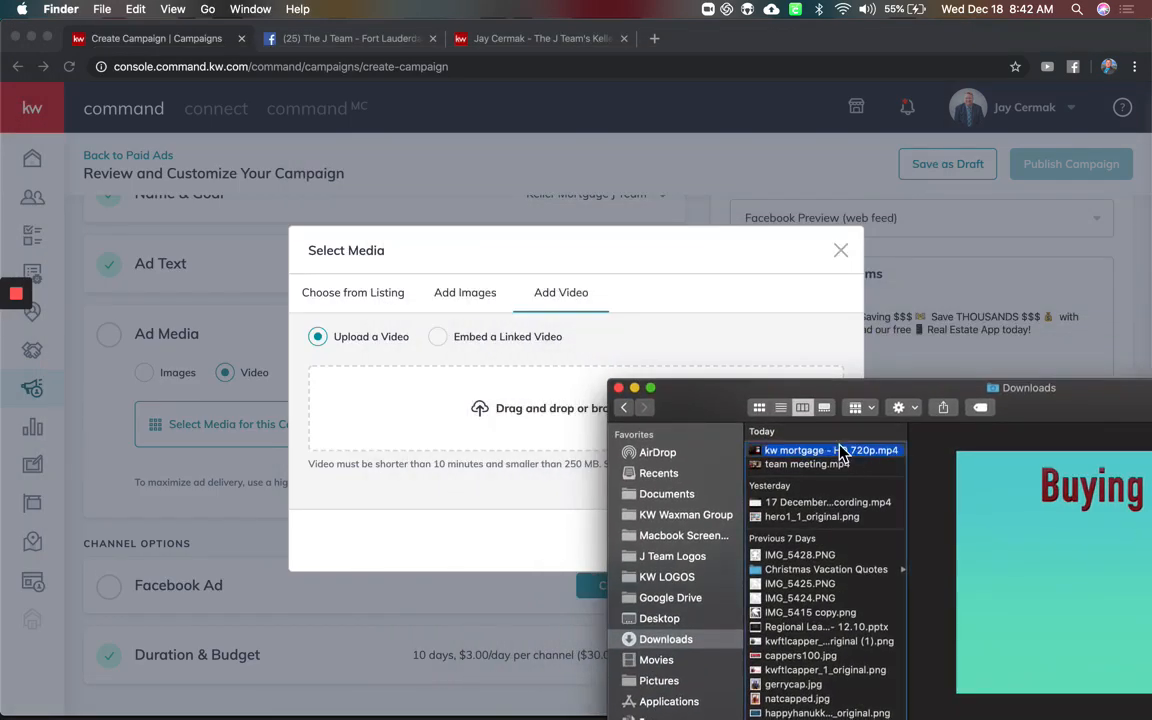
{"action": "left_click_drag", "start_coordinate": [840, 453], "coordinate": [560, 437]}
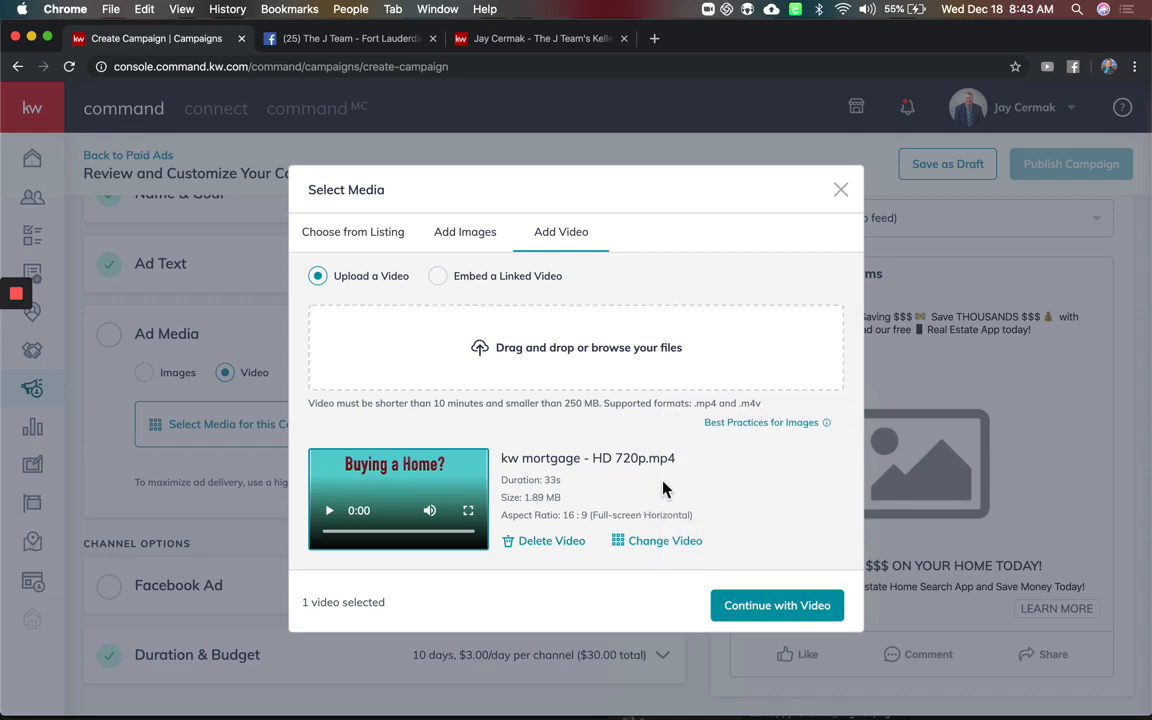
{"action": "left_click_drag", "start_coordinate": [697, 405], "coordinate": [761, 404]}
{"action": "left_click", "coordinate": [644, 447]}
Continue with the kw mortgage video and switch the preview to mobile and back to web feed
{"action": "left_click", "coordinate": [740, 606]}
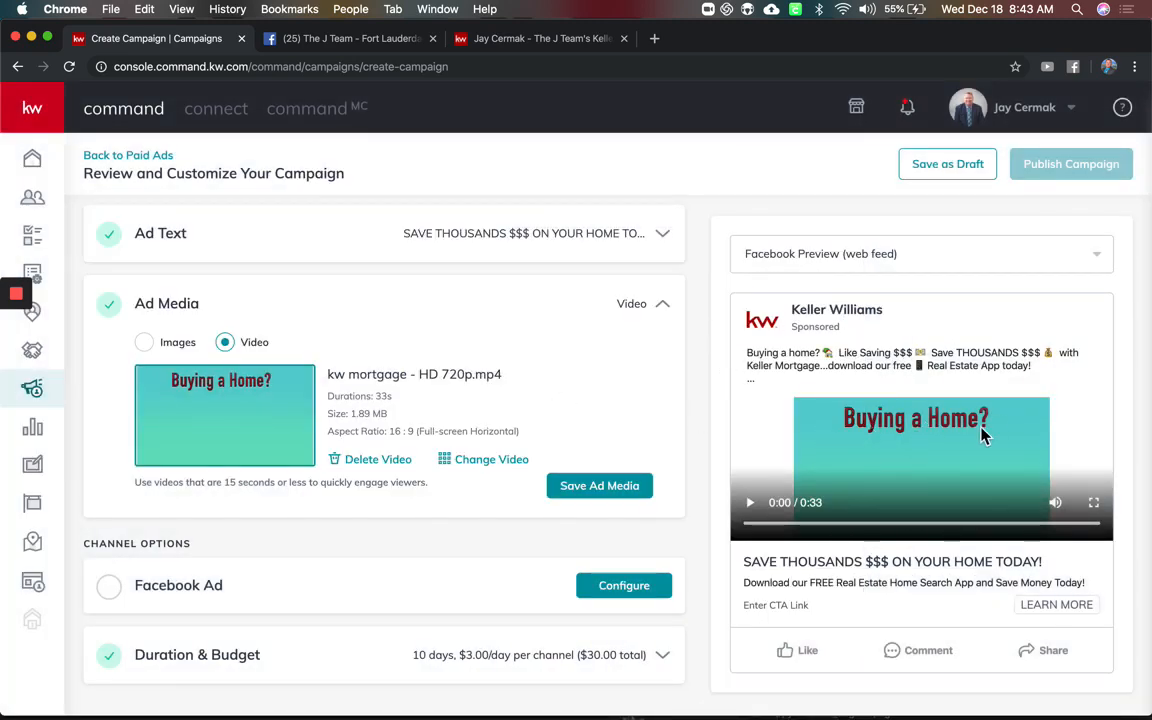
{"action": "left_click", "coordinate": [948, 267]}
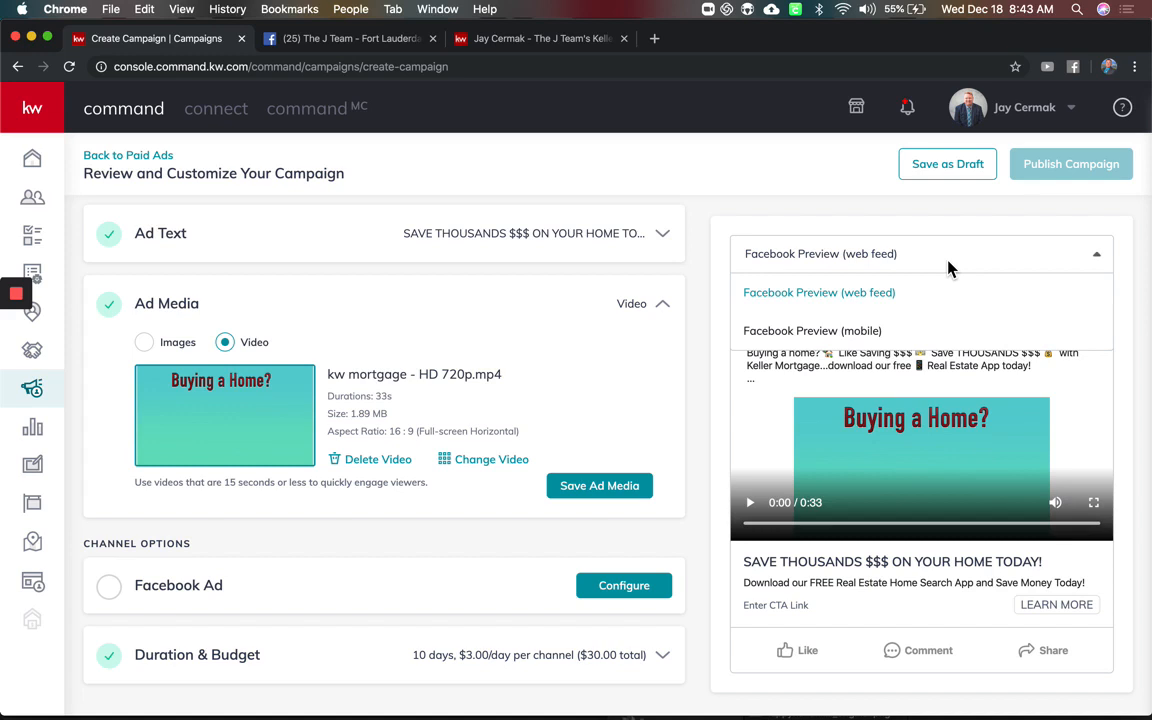
{"action": "left_click", "coordinate": [866, 335]}
{"action": "left_click", "coordinate": [941, 255]}
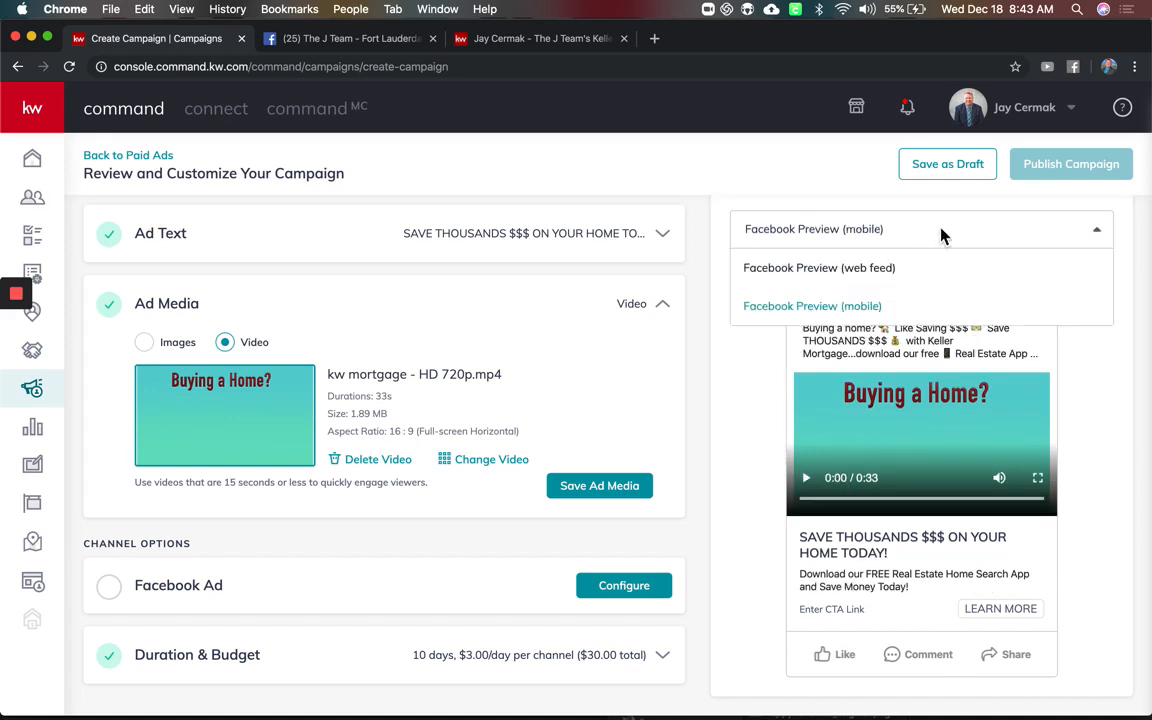
{"action": "left_click", "coordinate": [913, 291]}
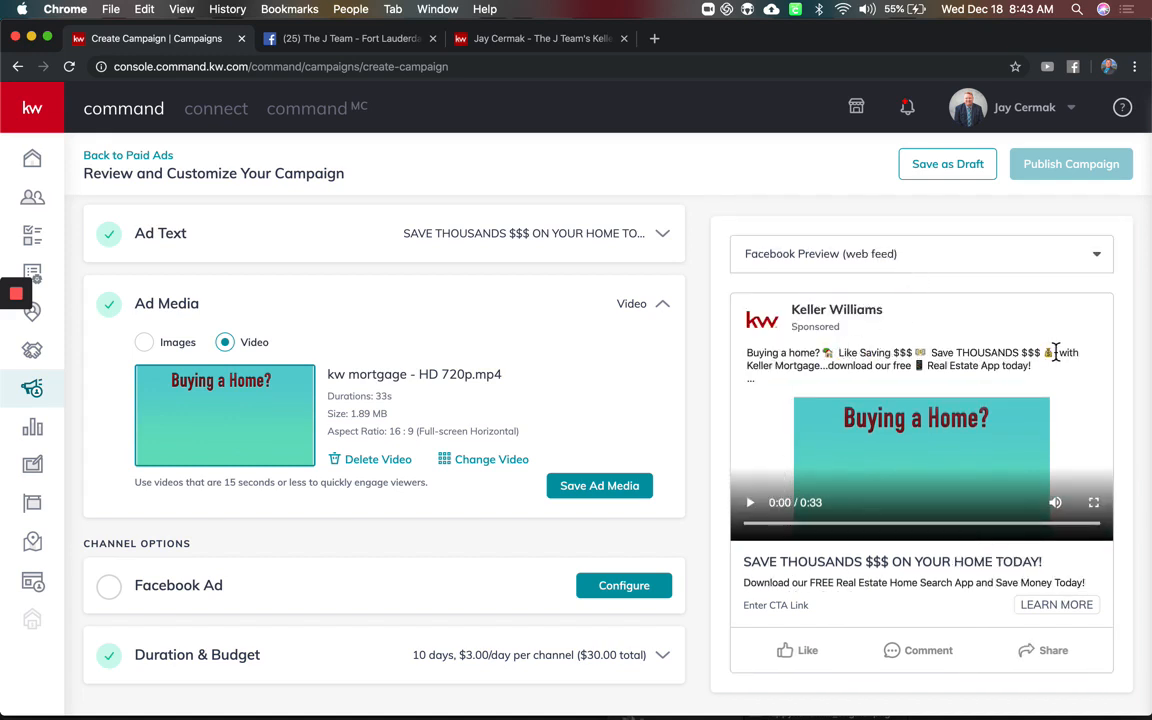
Recheck the mobile preview, return to web feed, and expand the Facebook Ad channel settings
{"action": "left_click", "coordinate": [978, 250]}
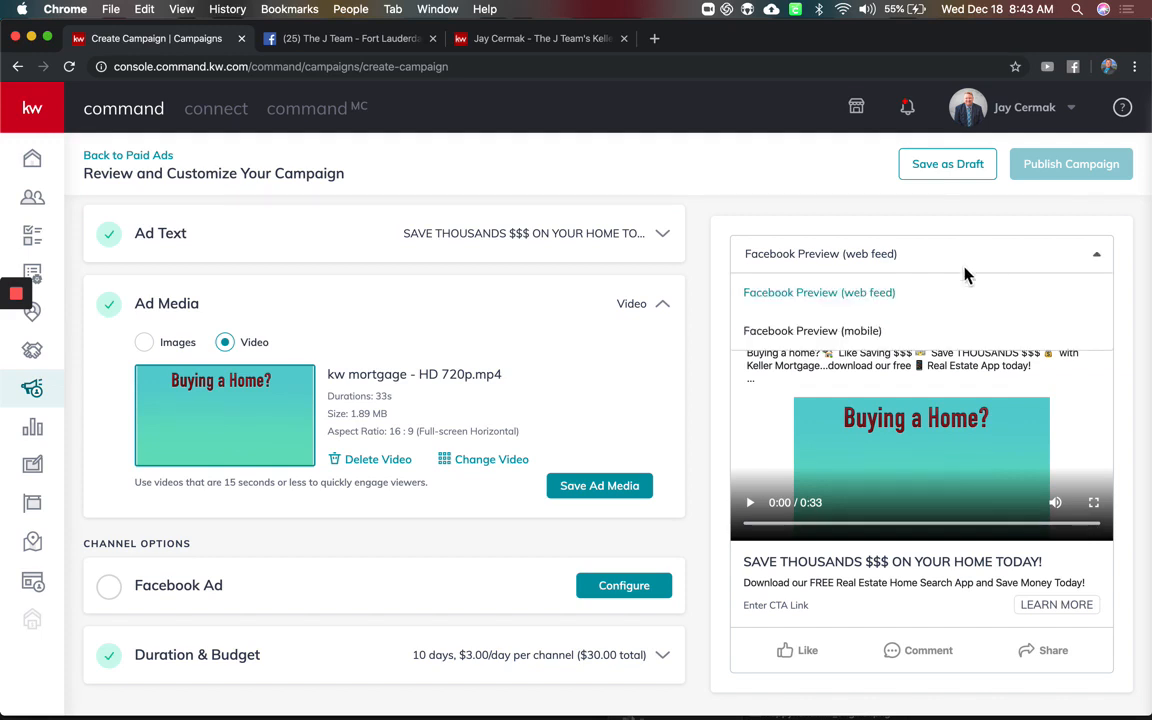
{"action": "left_click", "coordinate": [926, 333]}
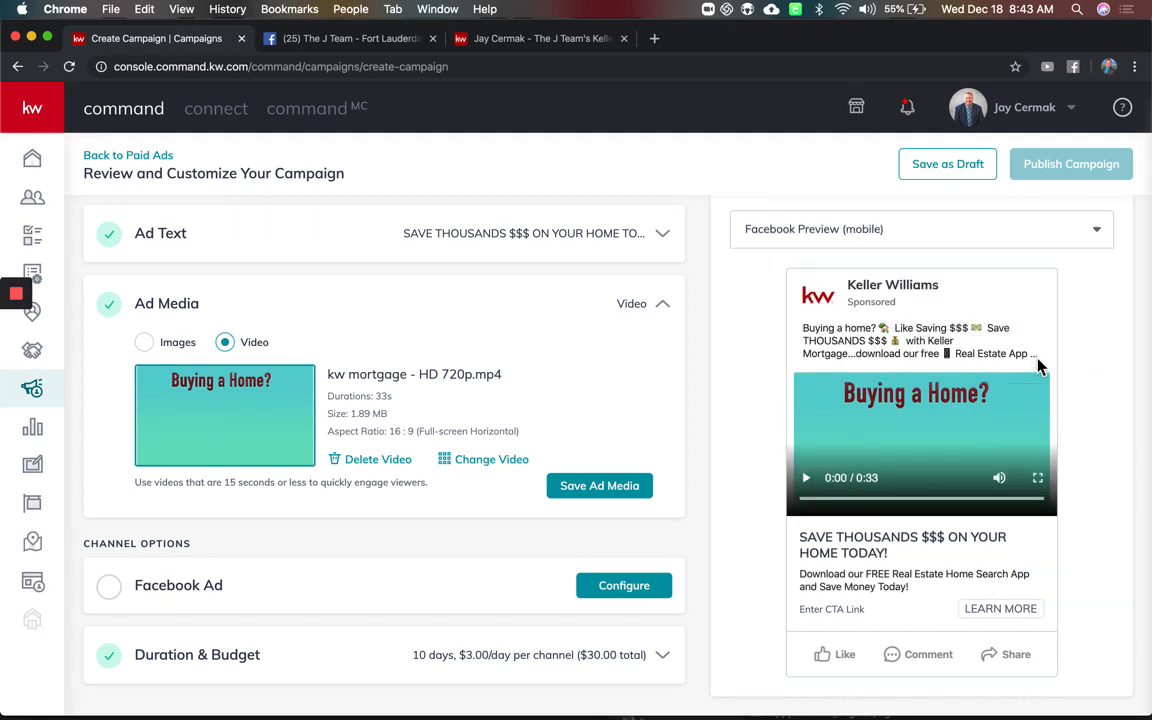
{"action": "left_click", "coordinate": [982, 240]}
{"action": "left_click", "coordinate": [950, 266]}
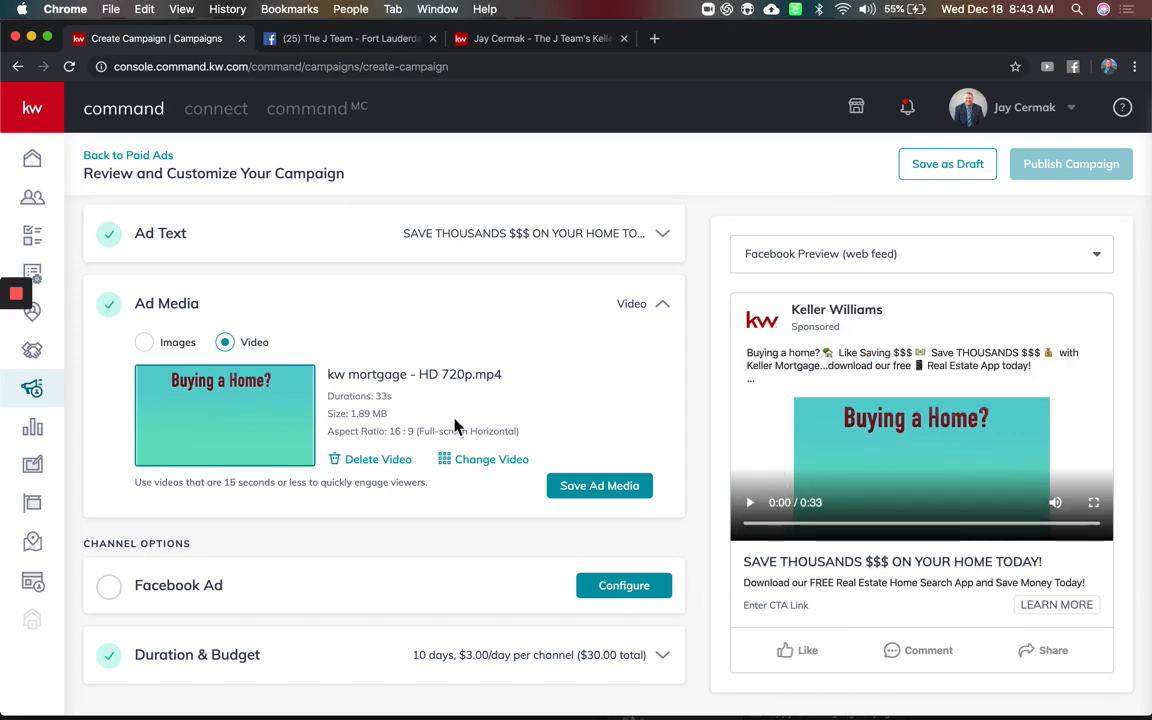
{"action": "left_click", "coordinate": [385, 592]}
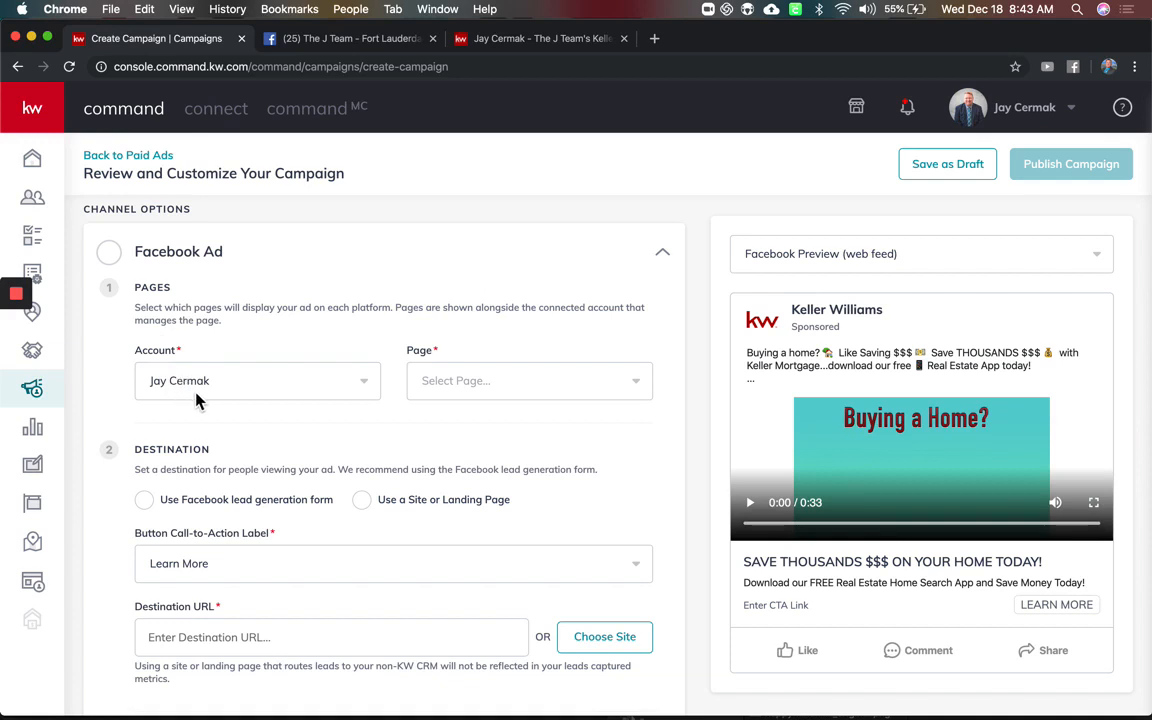
Select 'The J Team - Fort Lauderdale Real Estate' as the ad's Facebook page
{"action": "left_click", "coordinate": [495, 378]}
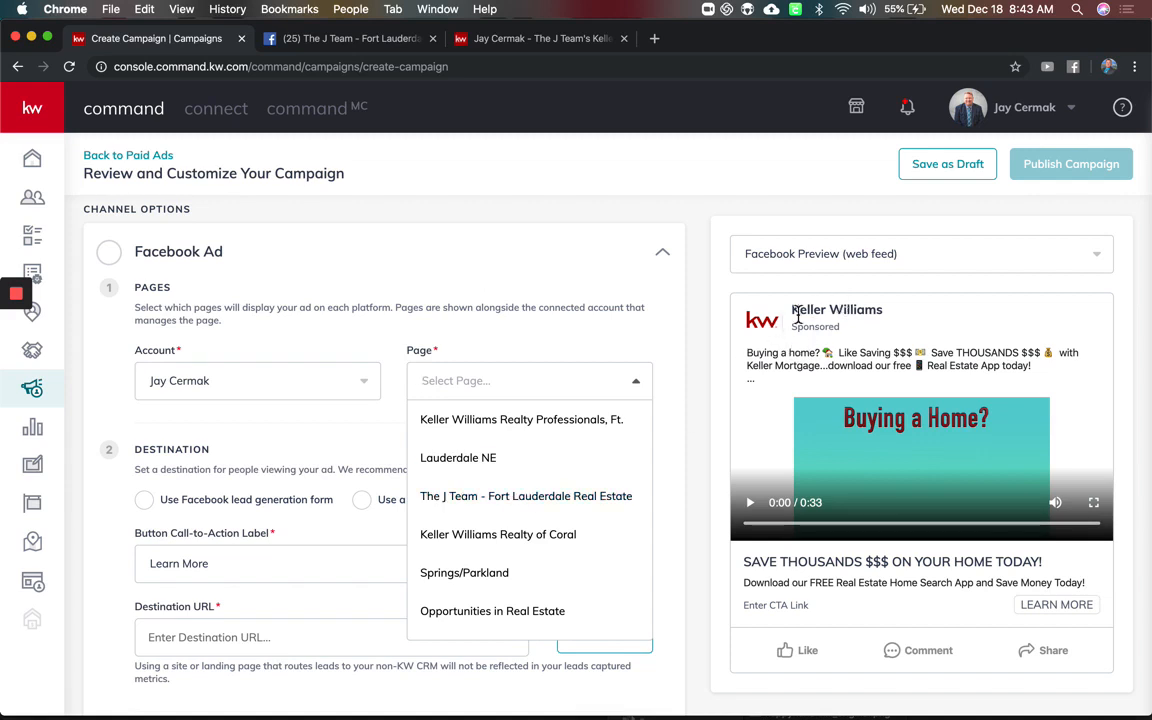
{"action": "left_click", "coordinate": [548, 497]}
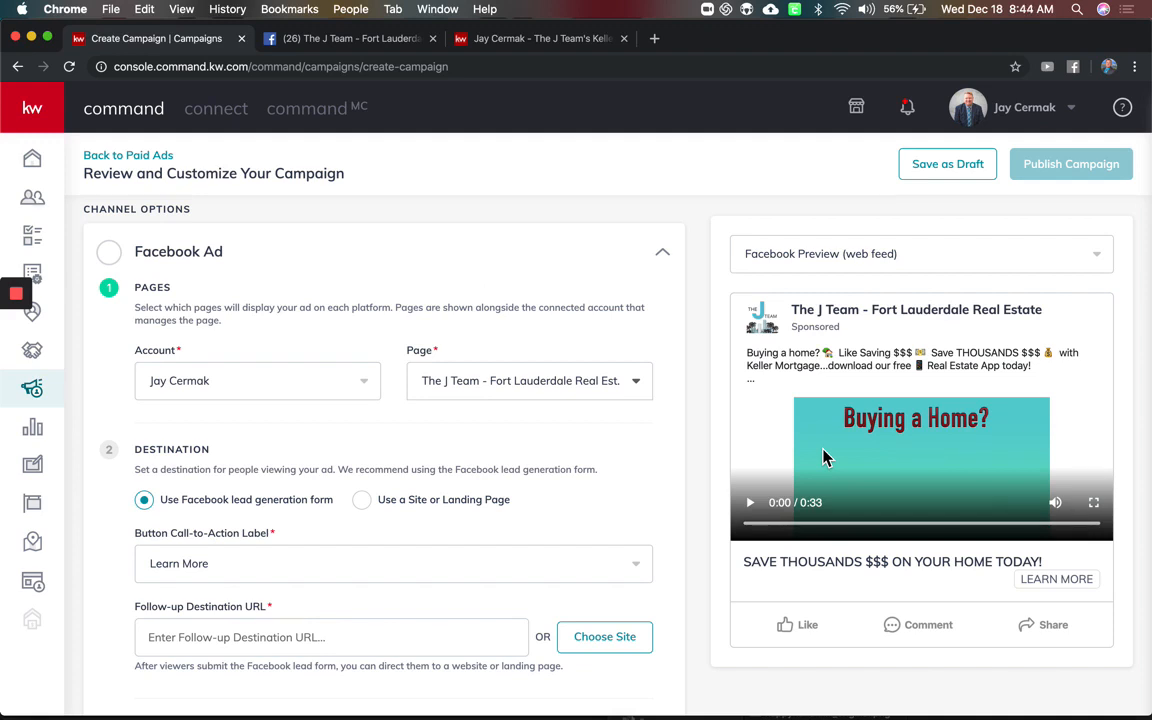
{"action": "scroll", "coordinate": [403, 472], "scroll_direction": "down", "scroll_amount": 3}
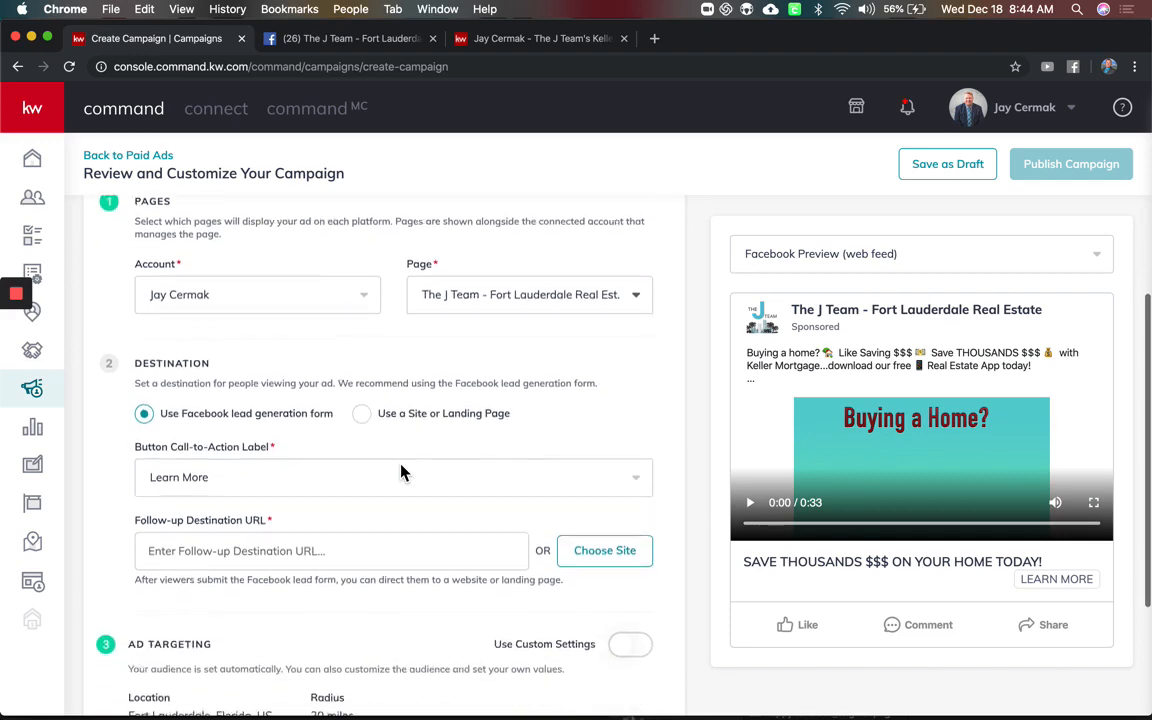
{"action": "scroll", "coordinate": [298, 342], "scroll_direction": "down", "scroll_amount": 2}
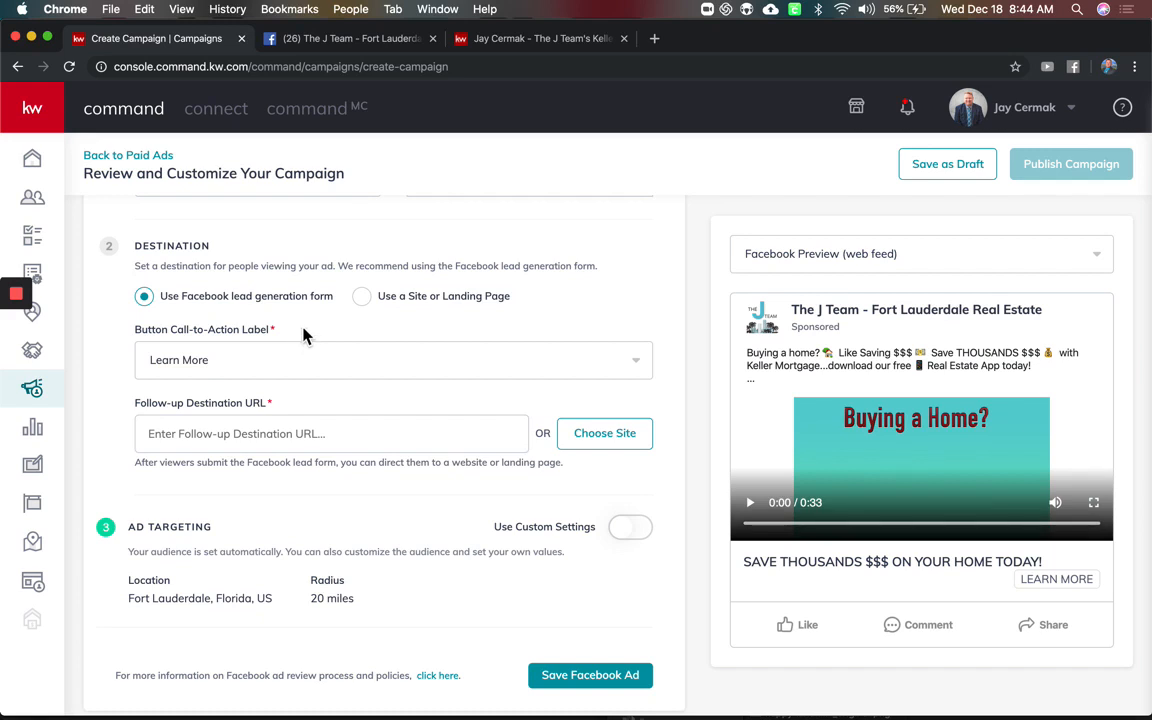
{"action": "left_click_drag", "start_coordinate": [334, 303], "coordinate": [141, 303]}
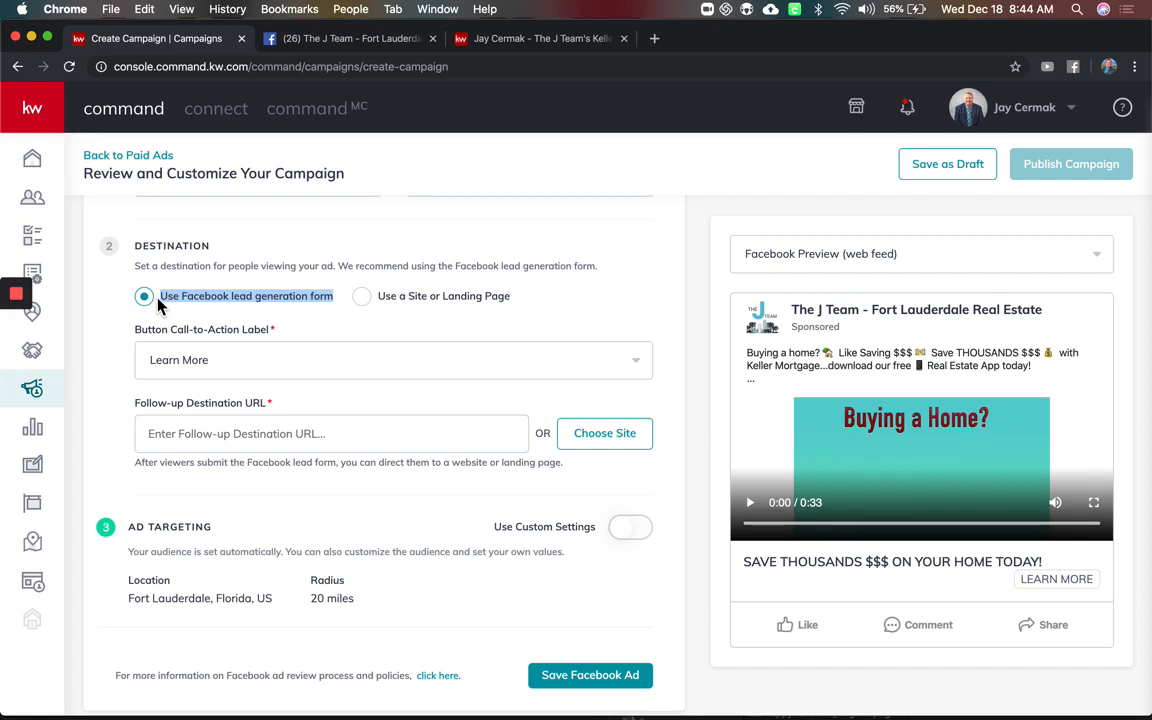
Keep the Facebook lead generation form as destination and set the call-to-action button to Sign Up
{"action": "left_click", "coordinate": [366, 300]}
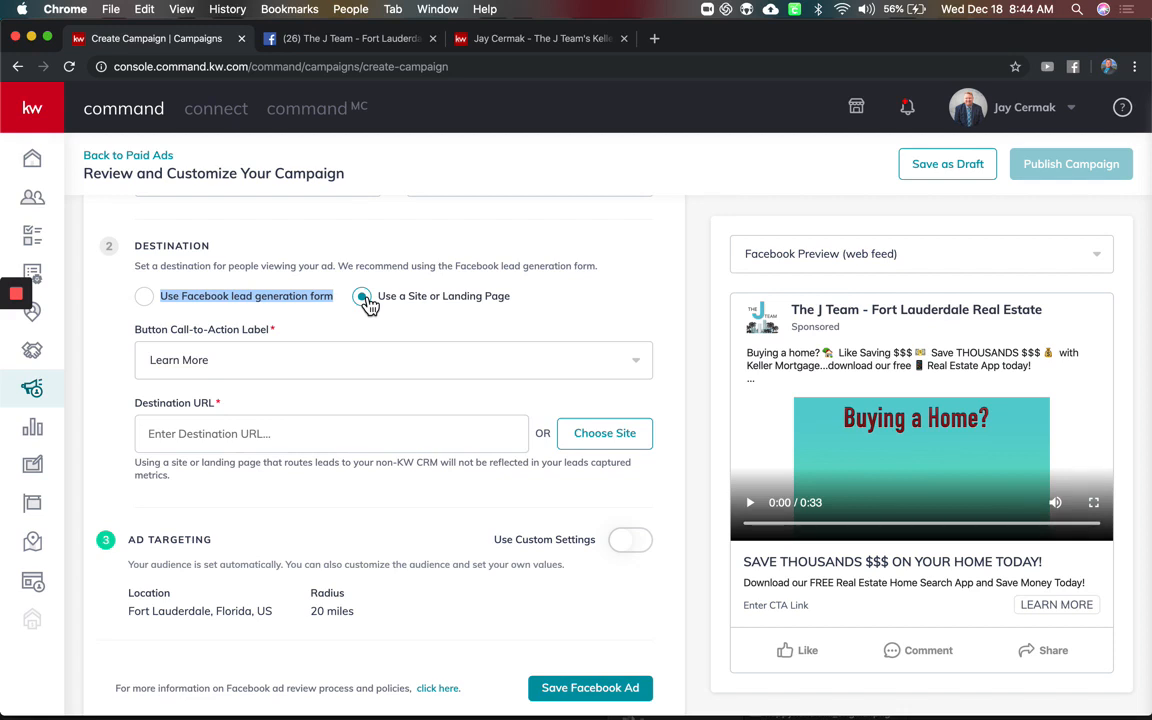
{"action": "left_click", "coordinate": [144, 296]}
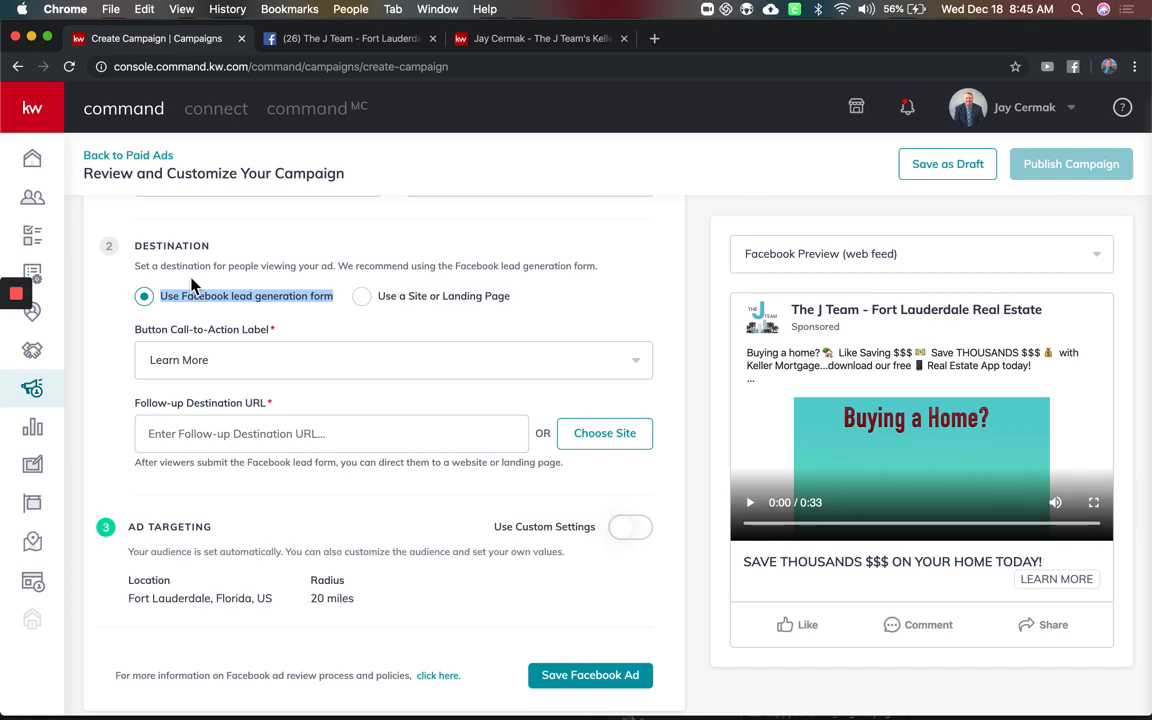
{"action": "left_click", "coordinate": [214, 366]}
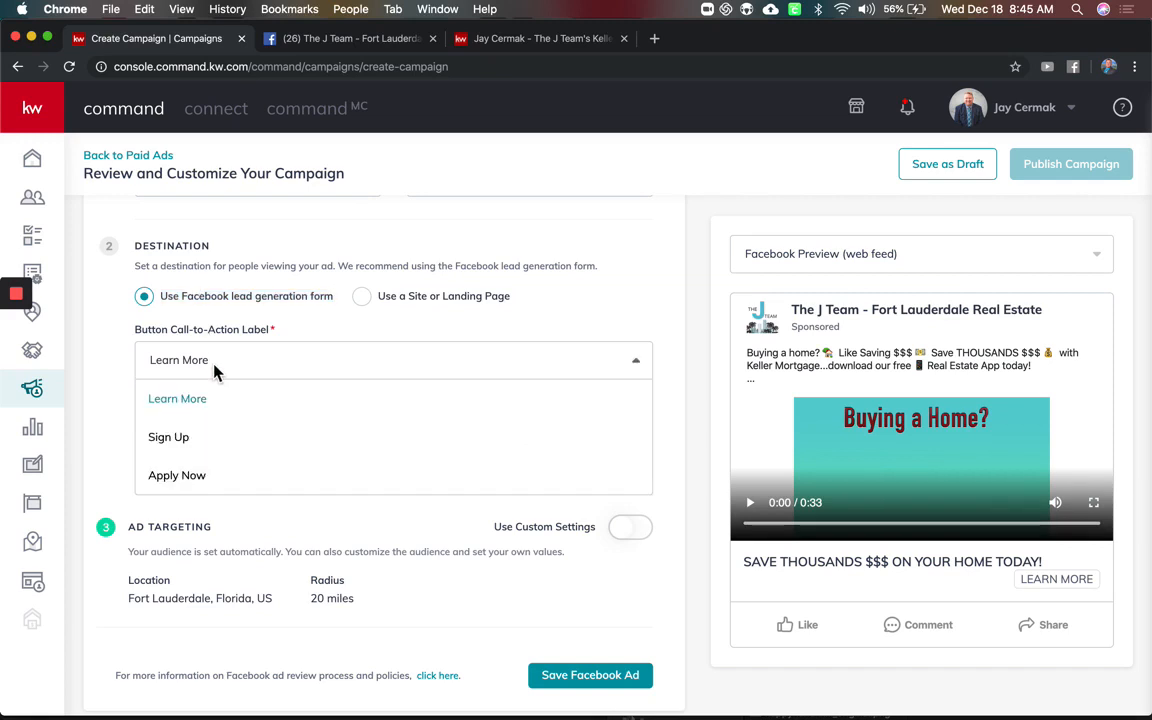
{"action": "left_click", "coordinate": [192, 445]}
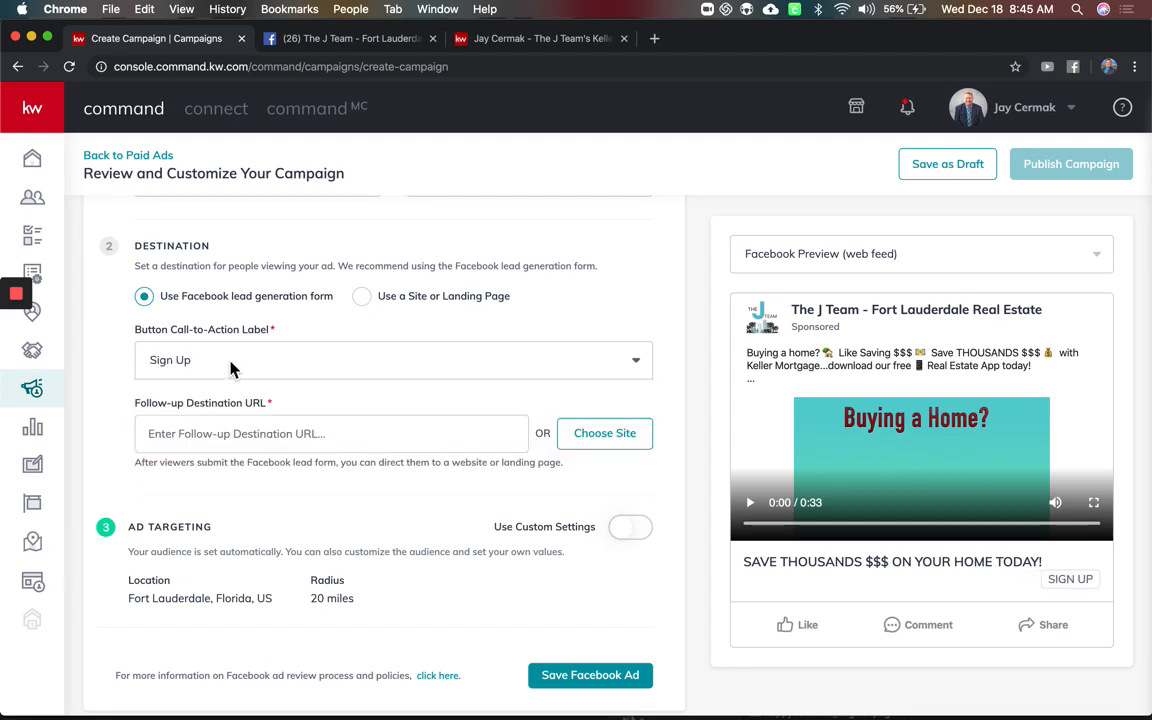
{"action": "left_click", "coordinate": [216, 437]}
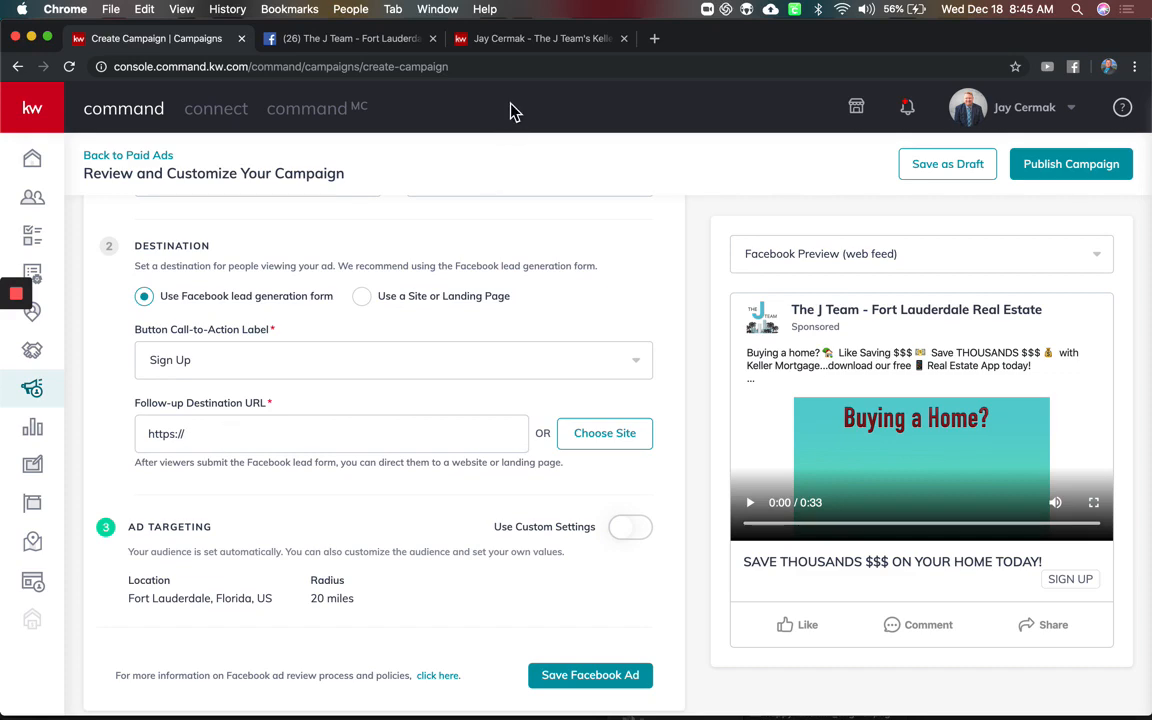
{"action": "left_click", "coordinate": [530, 40]}
{"action": "left_click", "coordinate": [482, 66]}
{"action": "left_click", "coordinate": [482, 66]}
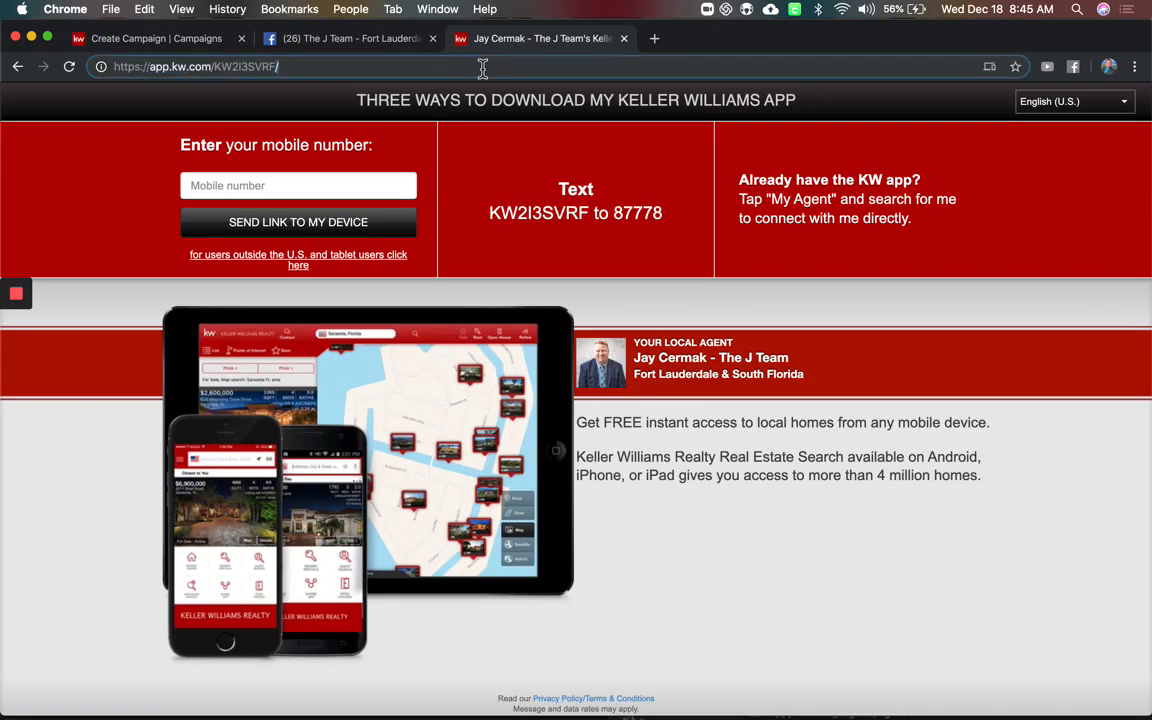
{"action": "key", "text": "super+a"}
{"action": "key", "text": "super+c"}
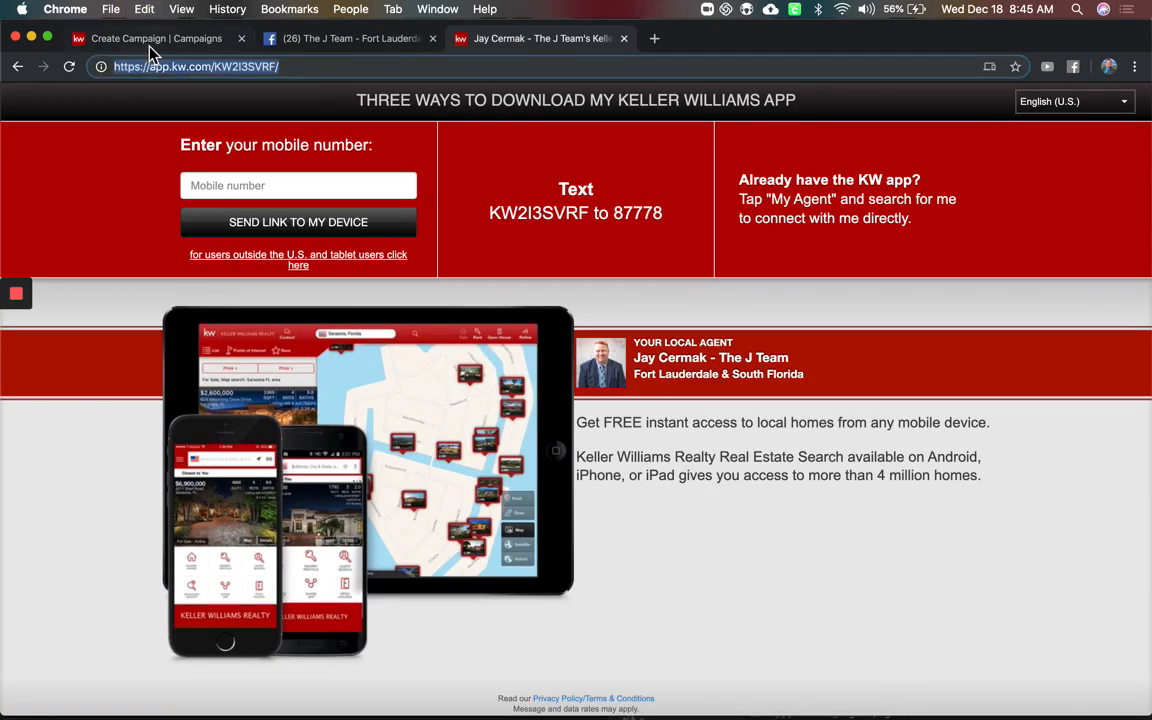
{"action": "left_click", "coordinate": [150, 38]}
{"action": "left_click", "coordinate": [307, 435]}
{"action": "key", "text": "super+a"}
{"action": "key", "text": "super+v"}
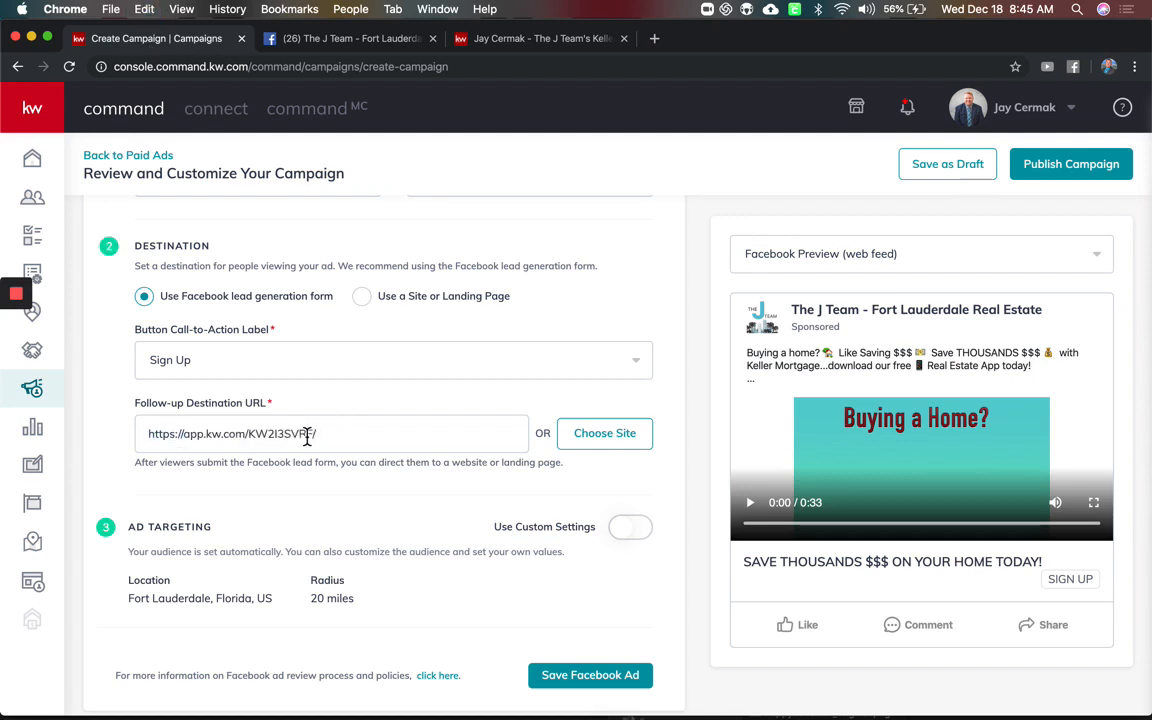
{"action": "left_click_drag", "start_coordinate": [146, 434], "coordinate": [184, 440]}
{"action": "left_click", "coordinate": [181, 434]}
{"action": "scroll", "coordinate": [270, 437], "scroll_direction": "down", "scroll_amount": 3}
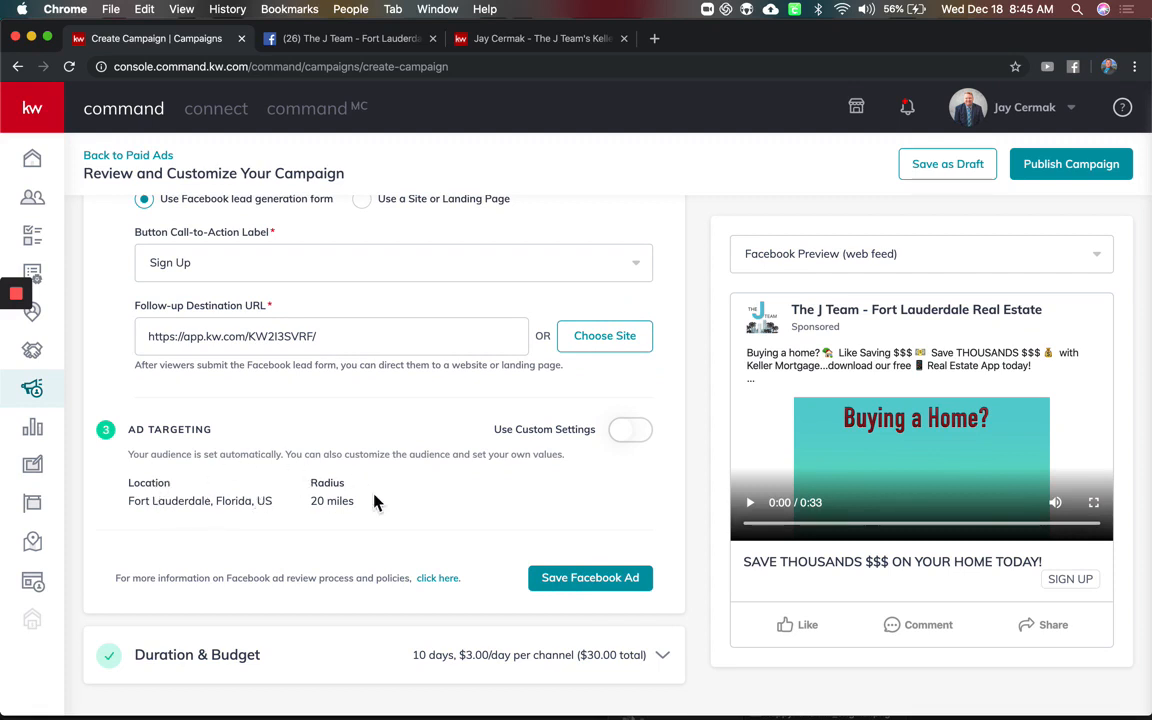
{"action": "left_click_drag", "start_coordinate": [128, 502], "coordinate": [242, 508]}
Turn on Use Custom Settings for the ad audience targeting
{"action": "left_click", "coordinate": [317, 503]}
{"action": "left_click", "coordinate": [646, 436]}
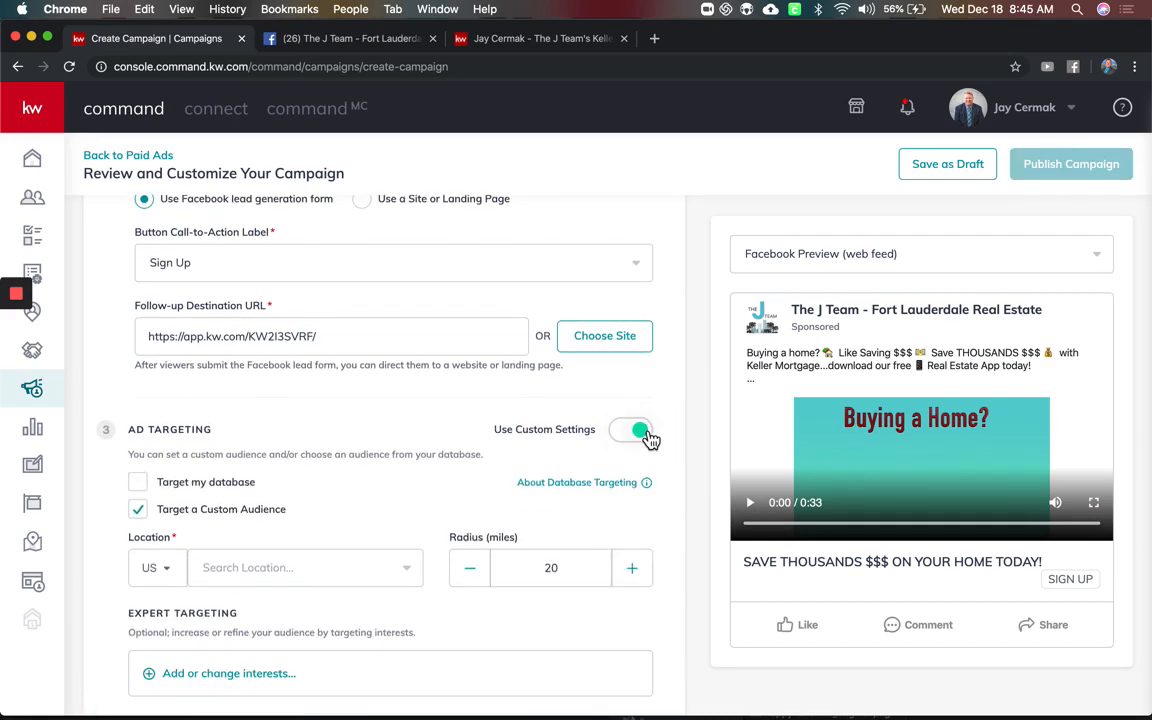
{"action": "scroll", "coordinate": [650, 440], "scroll_direction": "down", "scroll_amount": 3}
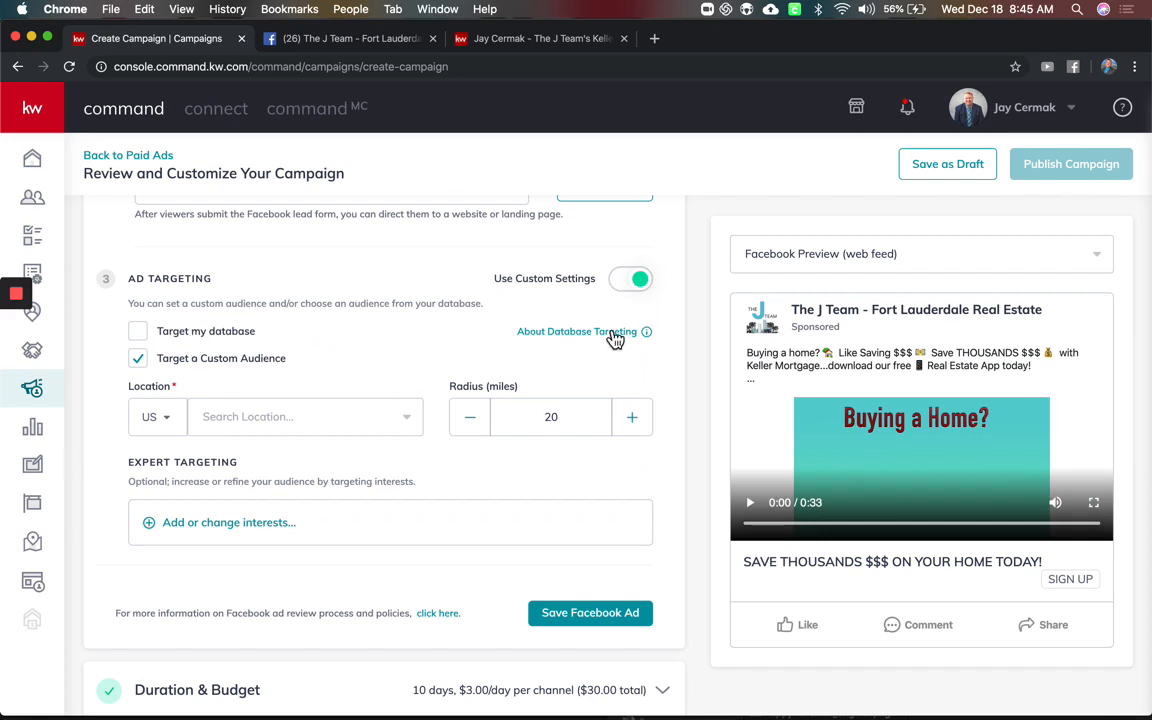
{"action": "mouse_move", "coordinate": [614, 340]}
Target Fort Lauderdale, Florida and reduce the radius to 15 miles
{"action": "left_click", "coordinate": [241, 424]}
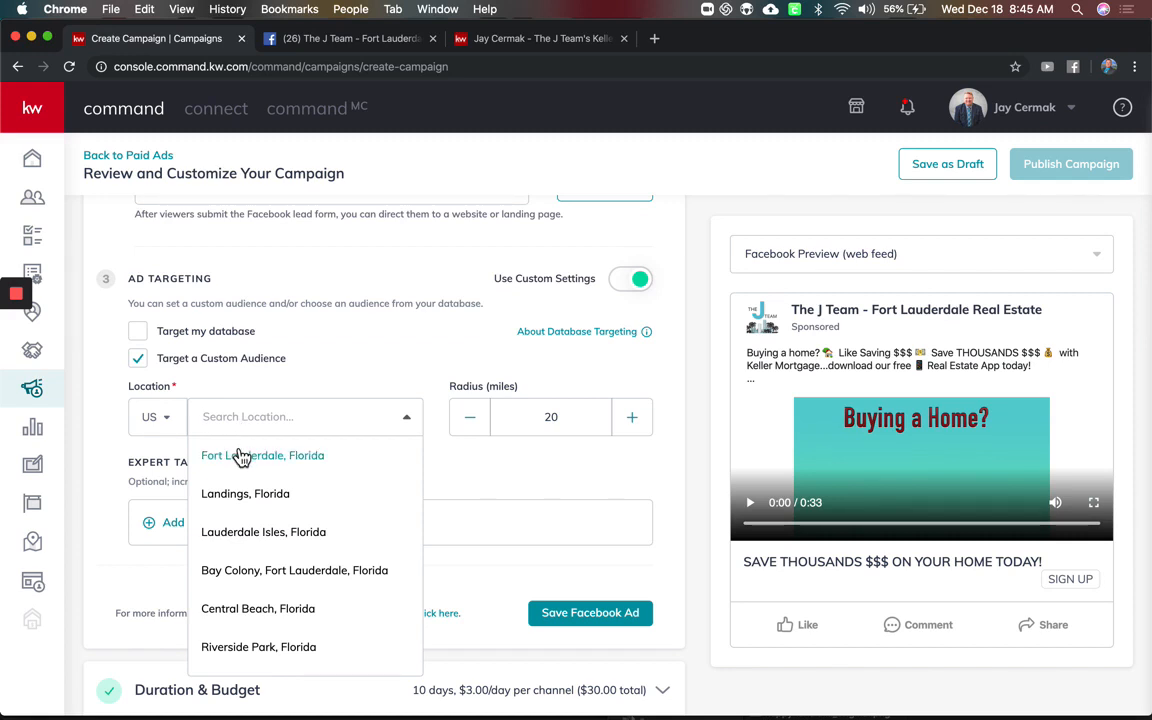
{"action": "left_click", "coordinate": [241, 456]}
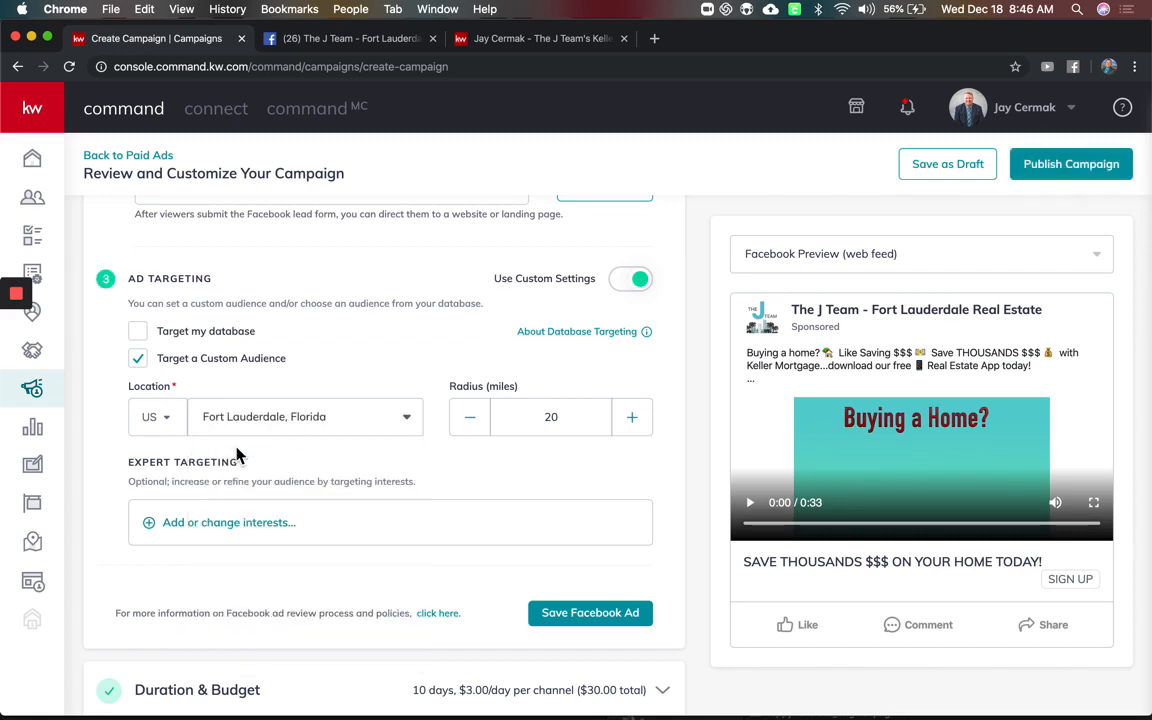
{"action": "left_click", "coordinate": [470, 418]}
{"action": "left_click", "coordinate": [470, 418]}
{"action": "left_click", "coordinate": [470, 418]}
{"action": "left_click", "coordinate": [470, 418]}
{"action": "left_click", "coordinate": [470, 418]}
{"action": "scroll", "coordinate": [637, 432], "scroll_direction": "down", "scroll_amount": 1}
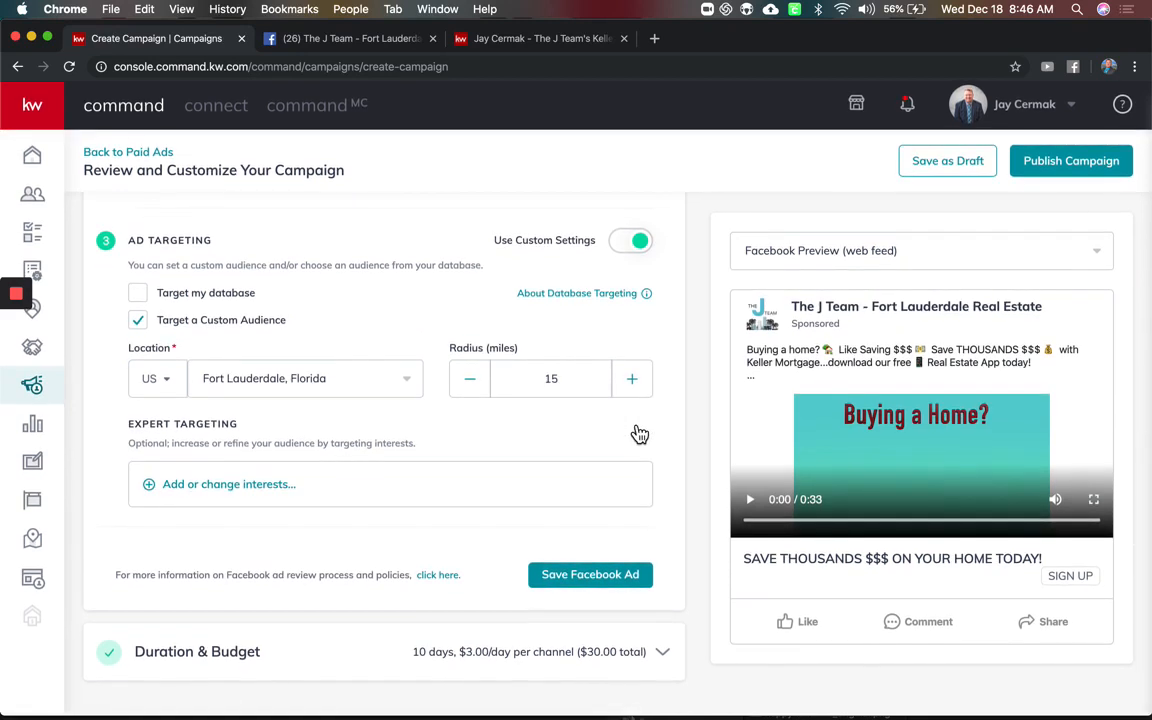
Search for 'zillow' in the interest picker and add Zillow as an interest
{"action": "left_click", "coordinate": [200, 490]}
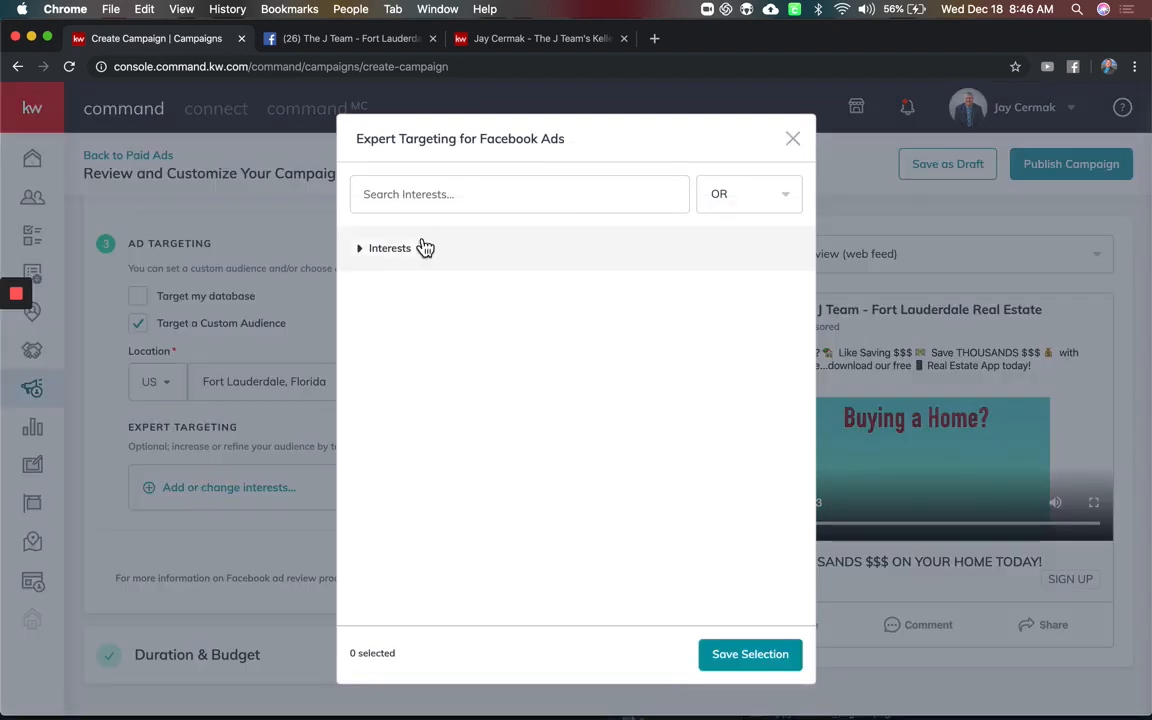
{"action": "left_click", "coordinate": [388, 262]}
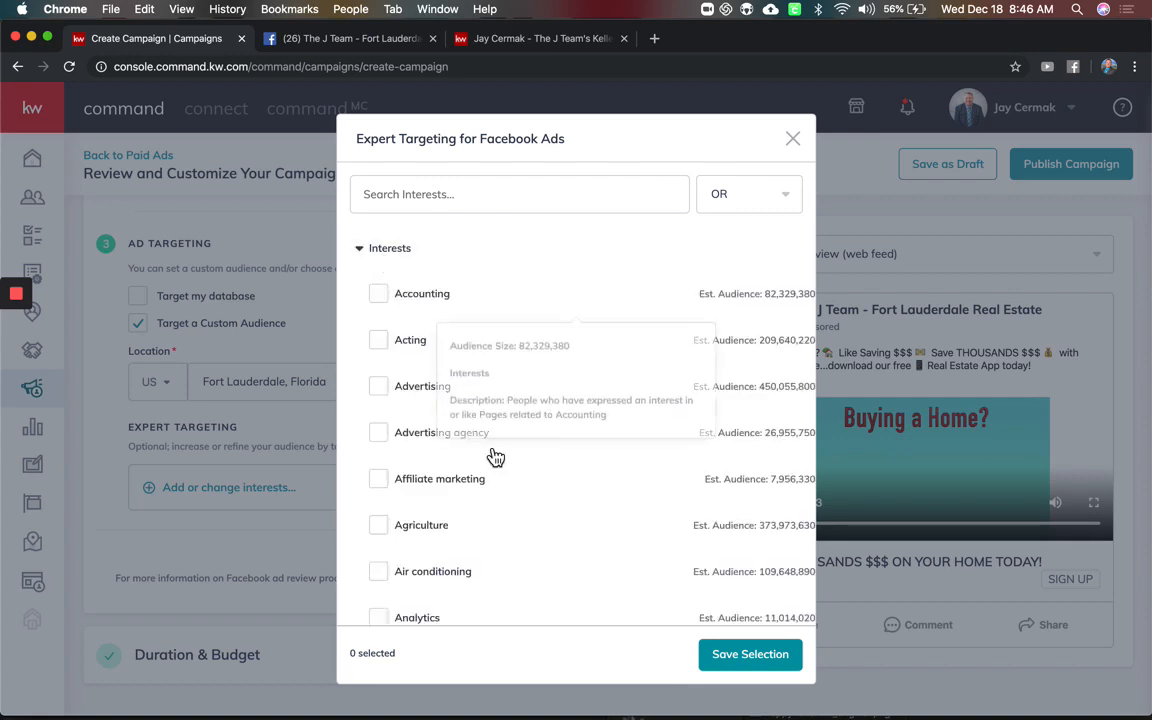
{"action": "scroll", "coordinate": [491, 455], "scroll_direction": "down", "scroll_amount": 5}
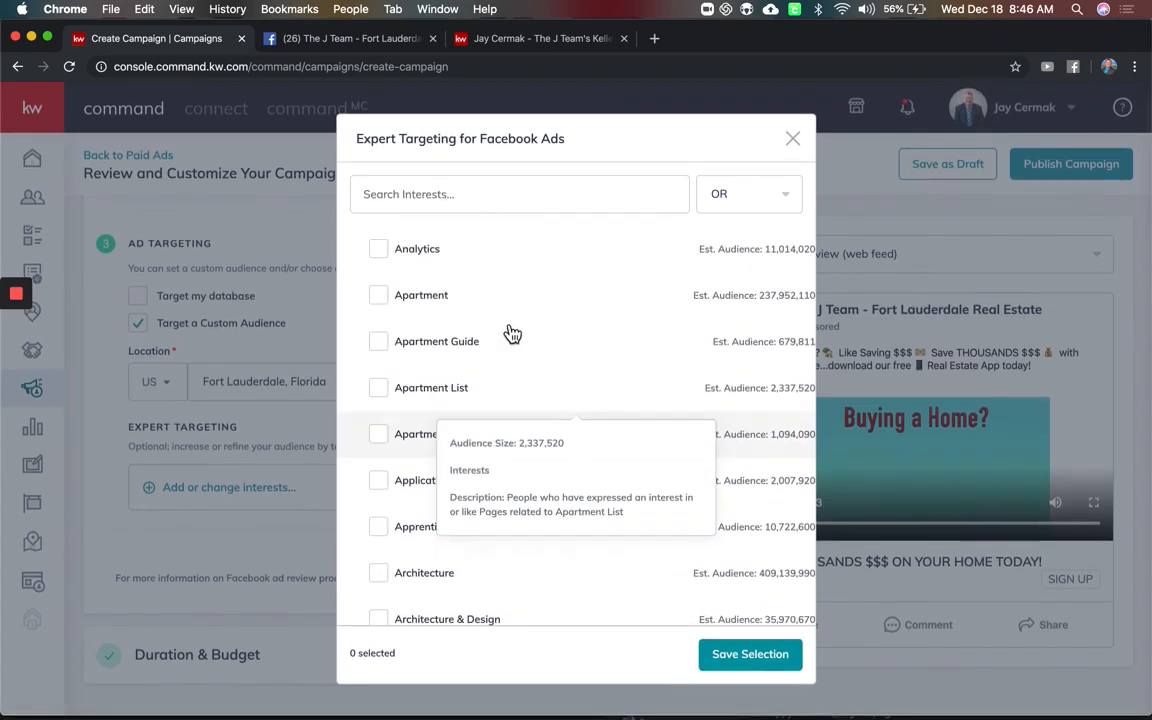
{"action": "scroll", "coordinate": [512, 332], "scroll_direction": "up", "scroll_amount": 5}
{"action": "left_click", "coordinate": [514, 207]}
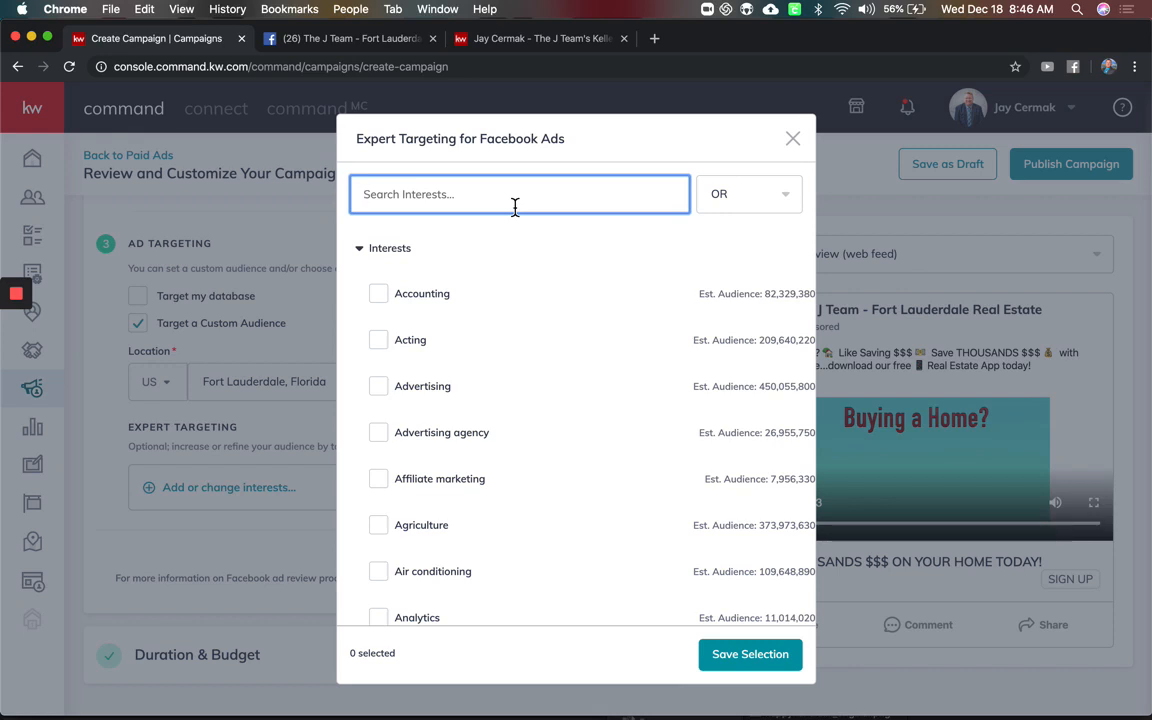
{"action": "type", "text": "zillow"}
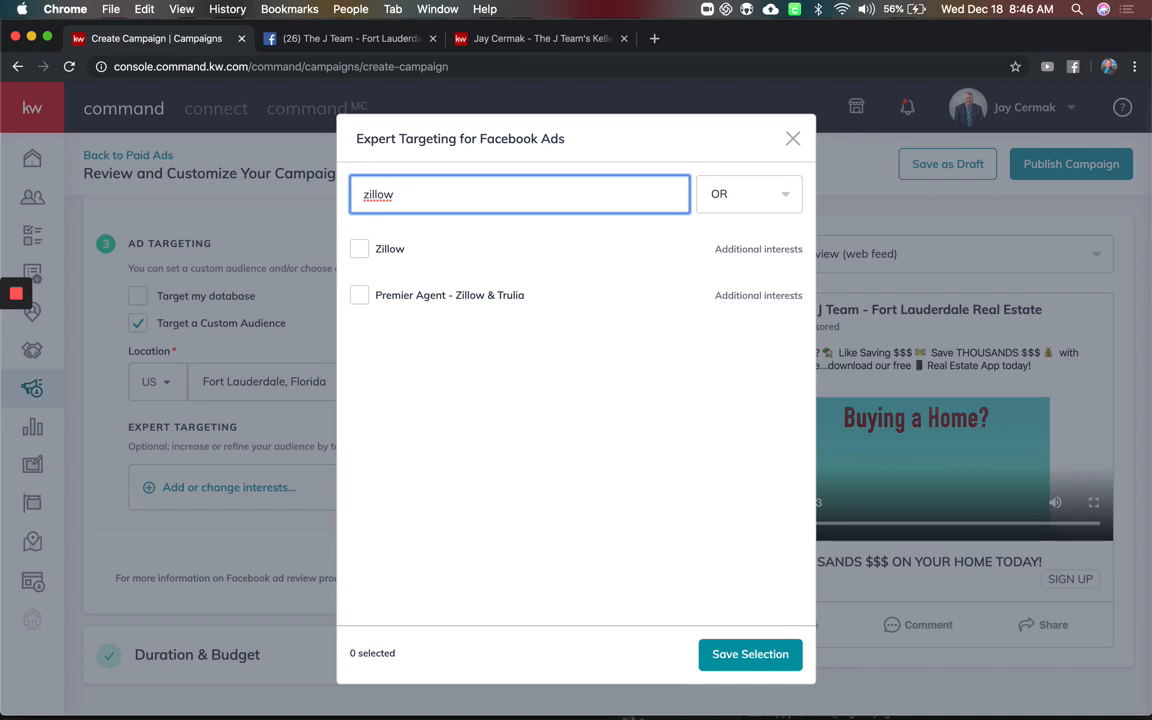
{"action": "left_click", "coordinate": [362, 251]}
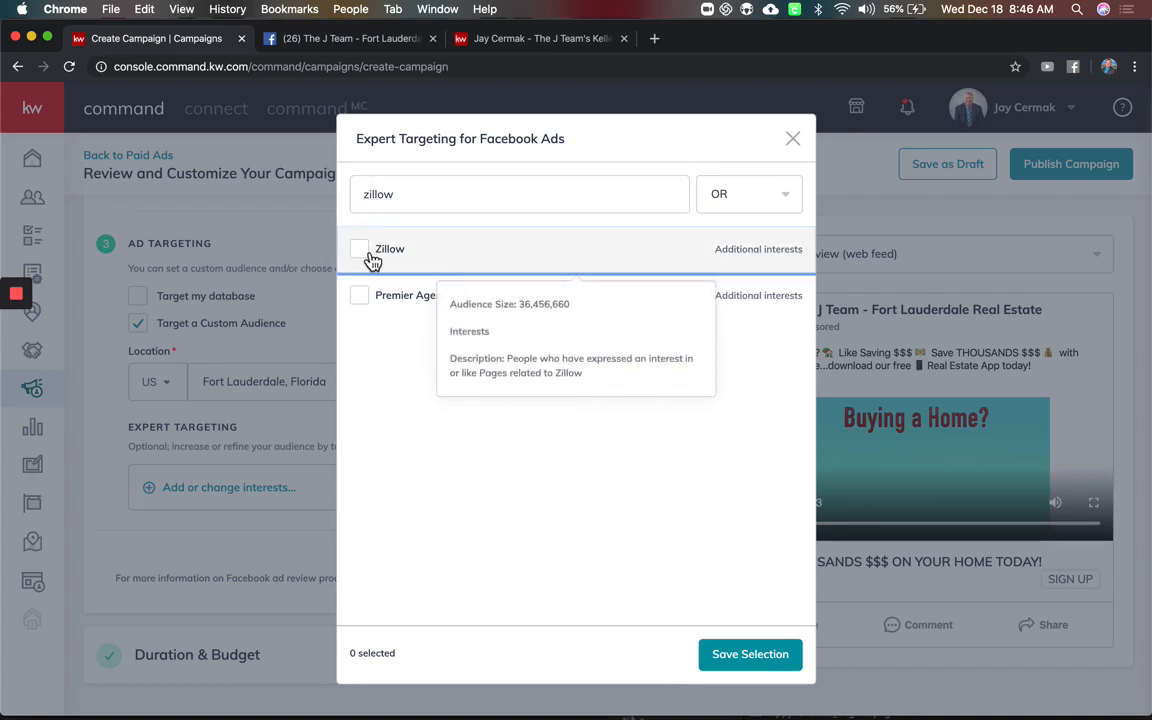
Search and add Trulia and realtor.com as additional interests
{"action": "double_click", "coordinate": [483, 193]}
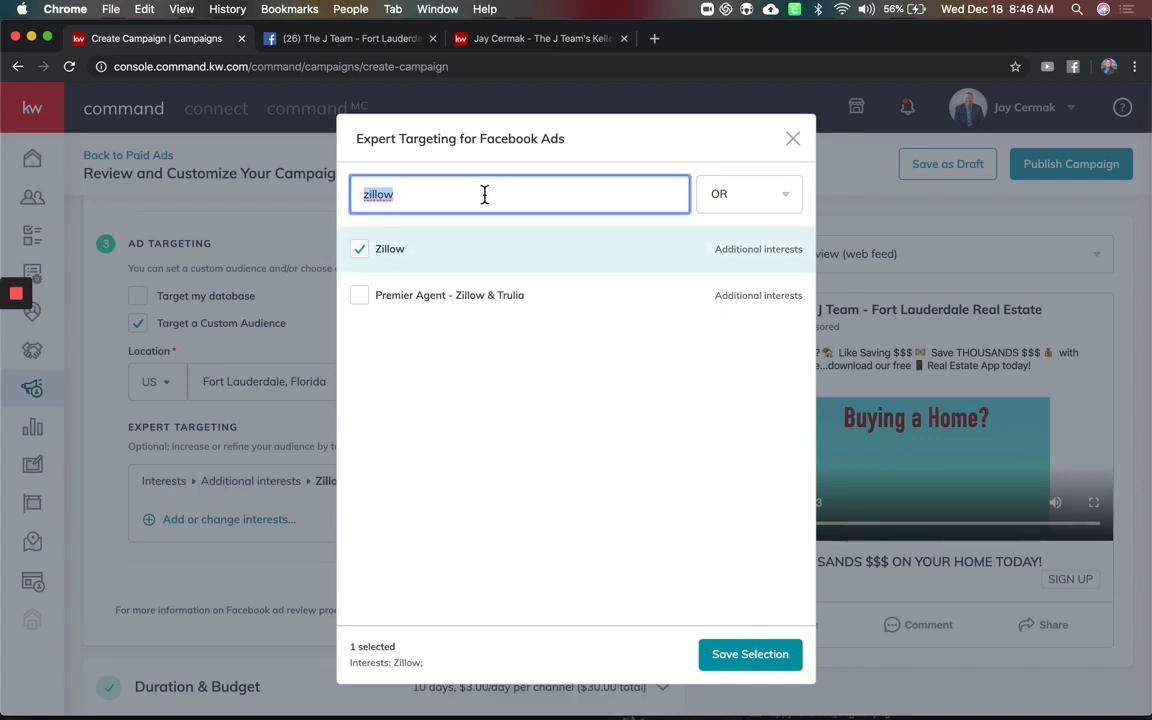
{"action": "left_click", "coordinate": [784, 198]}
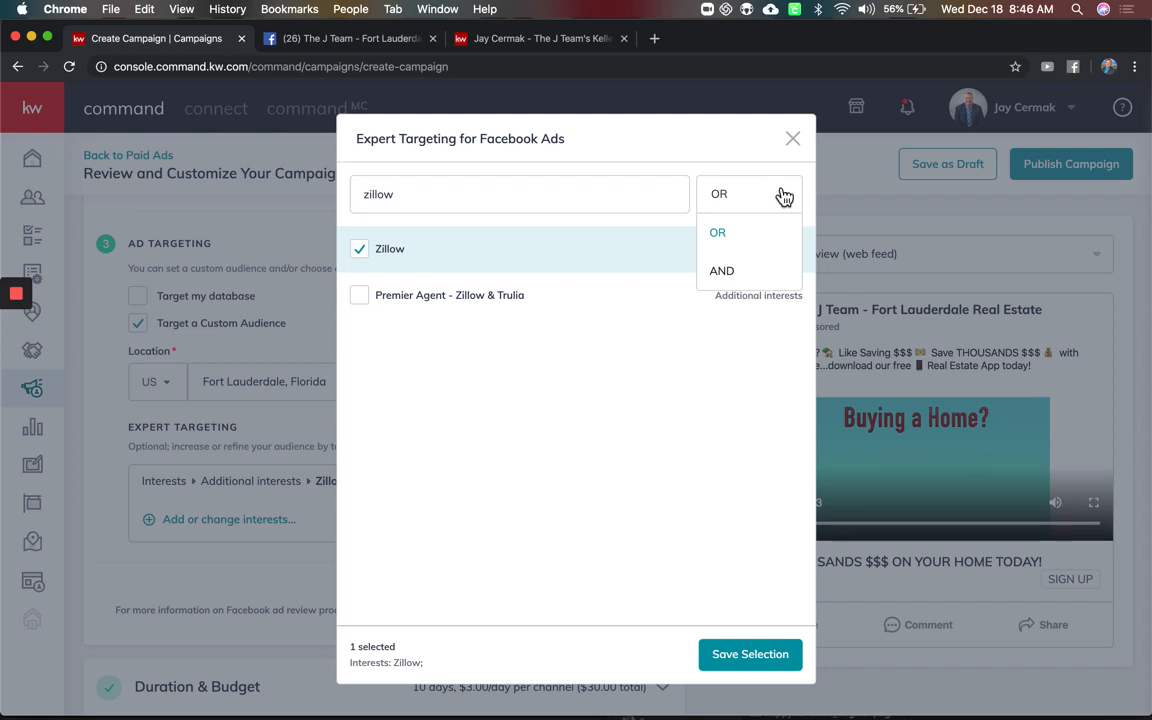
{"action": "double_click", "coordinate": [612, 200]}
{"action": "type", "text": "trulia"}
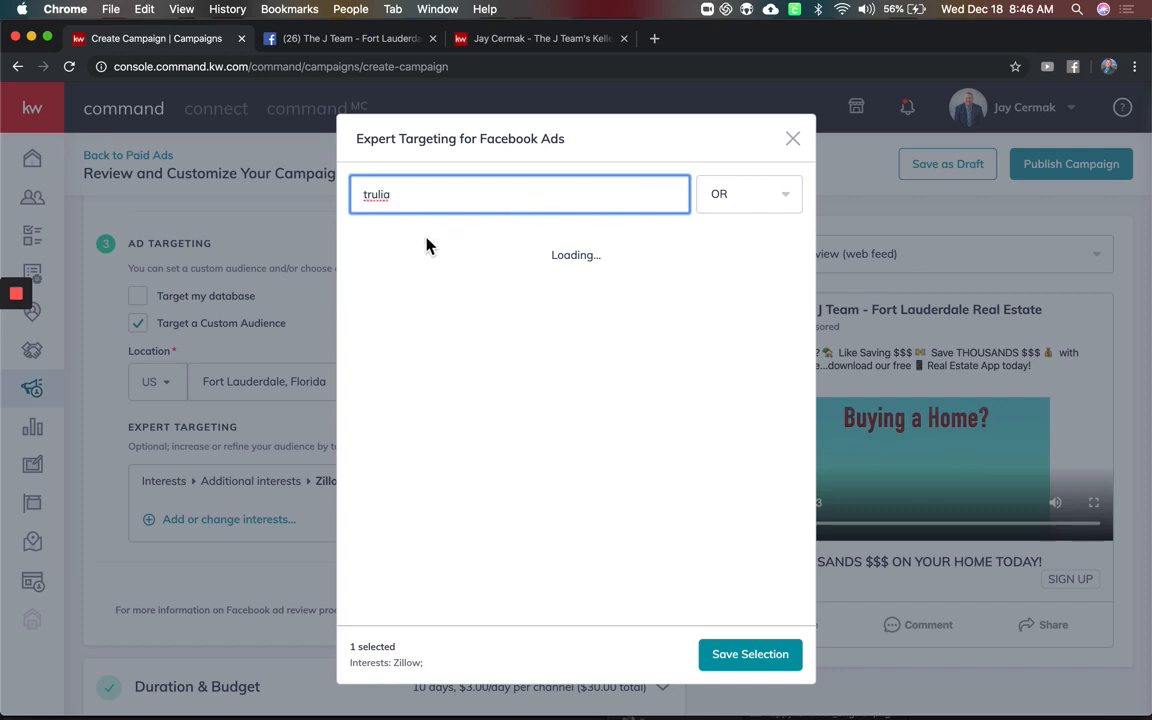
{"action": "left_click", "coordinate": [360, 250]}
{"action": "double_click", "coordinate": [488, 210]}
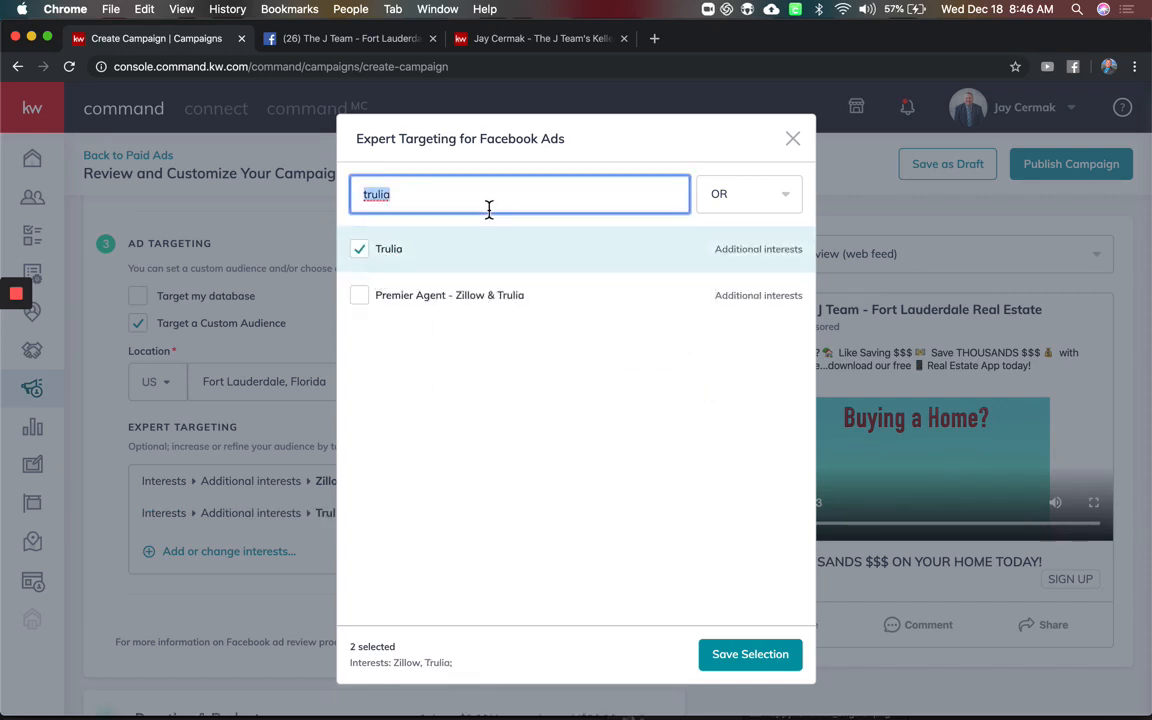
{"action": "type", "text": "realtor.com"}
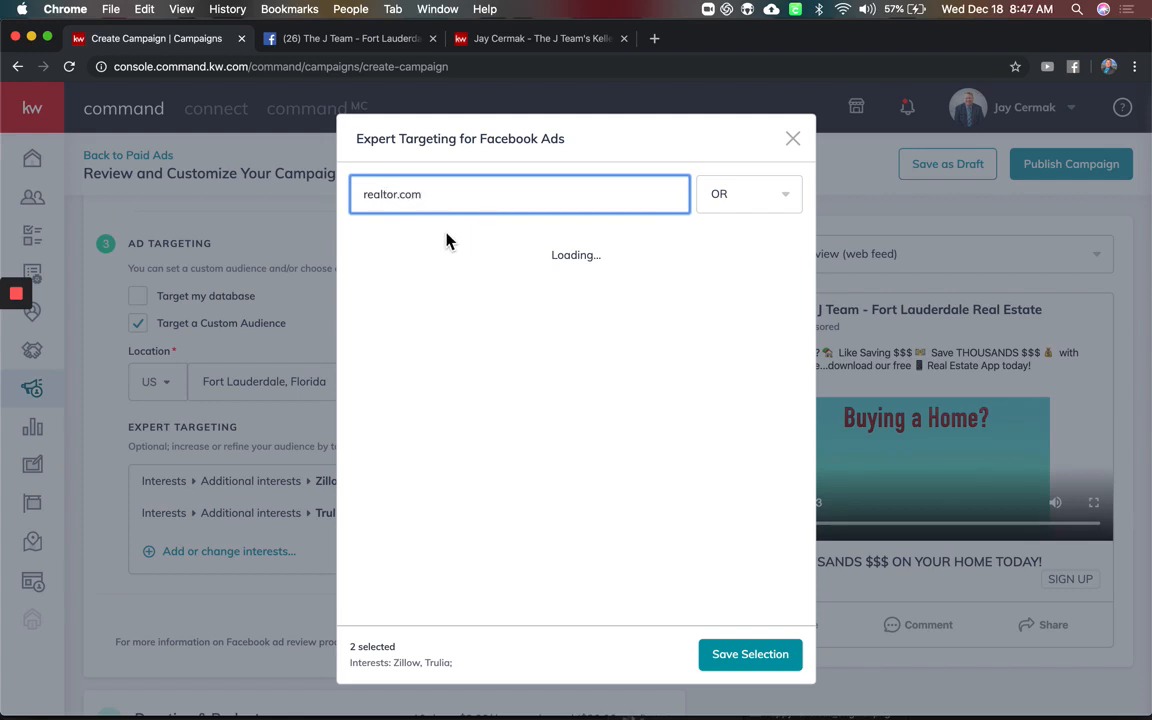
{"action": "left_click", "coordinate": [359, 251]}
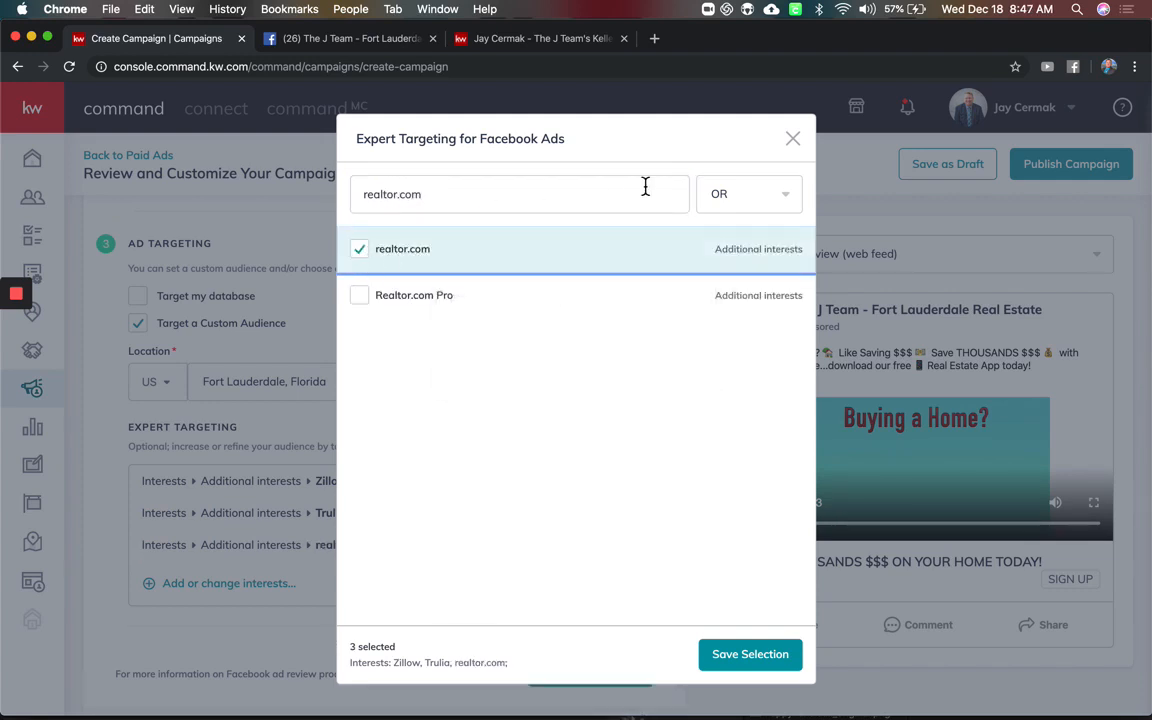
Clear the interest search and save the three selected interests
{"action": "left_click", "coordinate": [732, 197]}
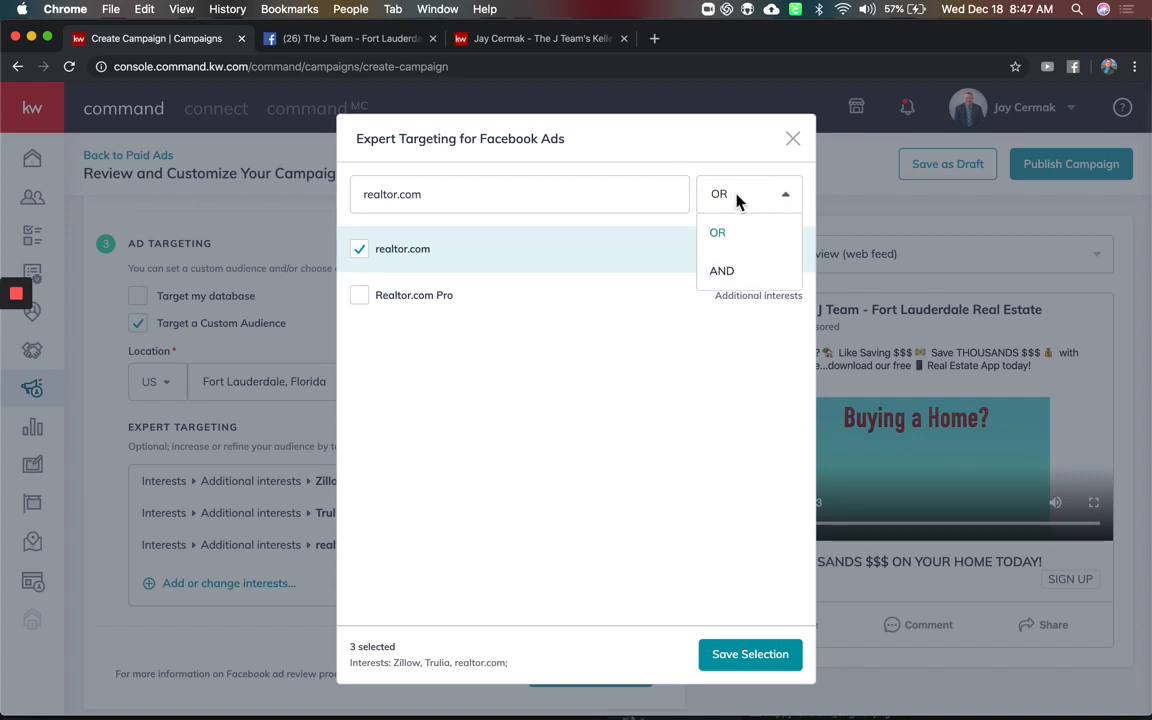
{"action": "triple_click", "coordinate": [599, 198]}
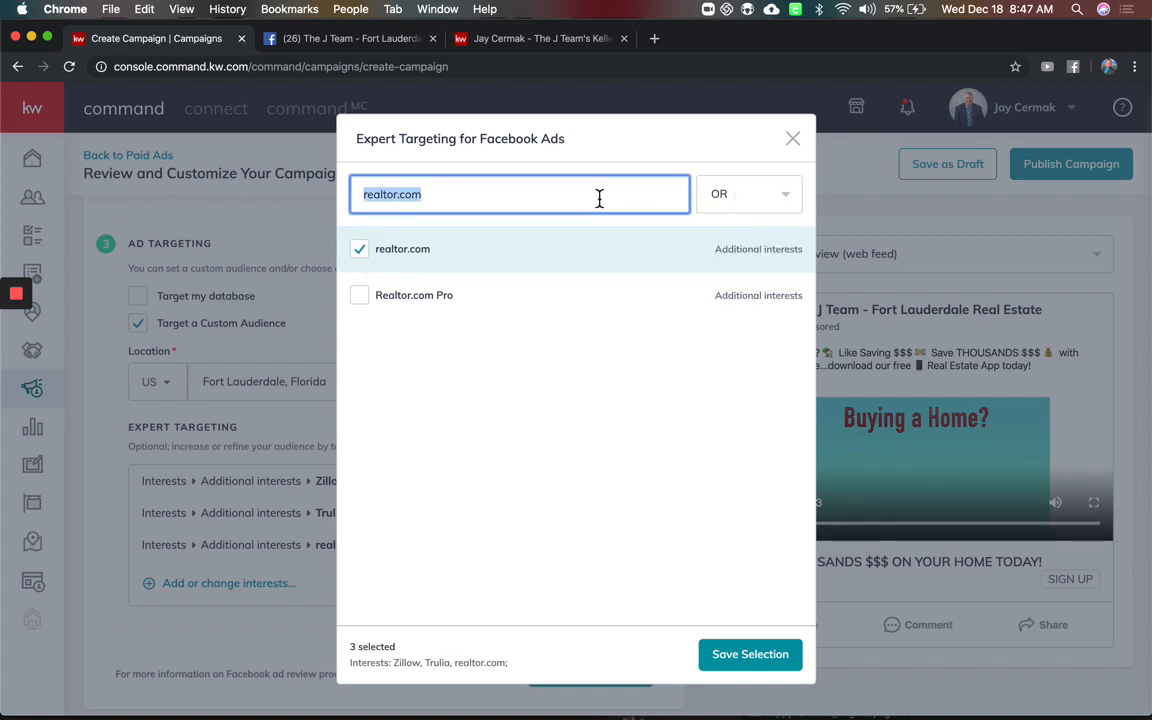
{"action": "key", "text": "BackSpace"}
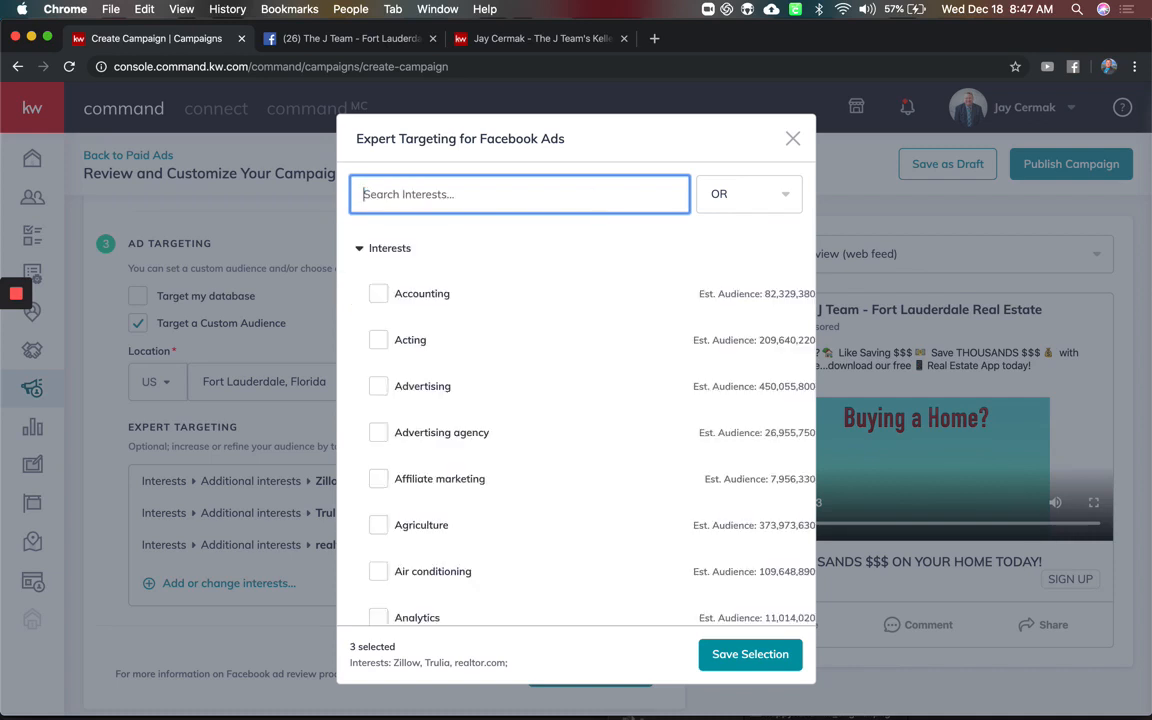
{"action": "scroll", "coordinate": [519, 427], "scroll_direction": "down", "scroll_amount": 5}
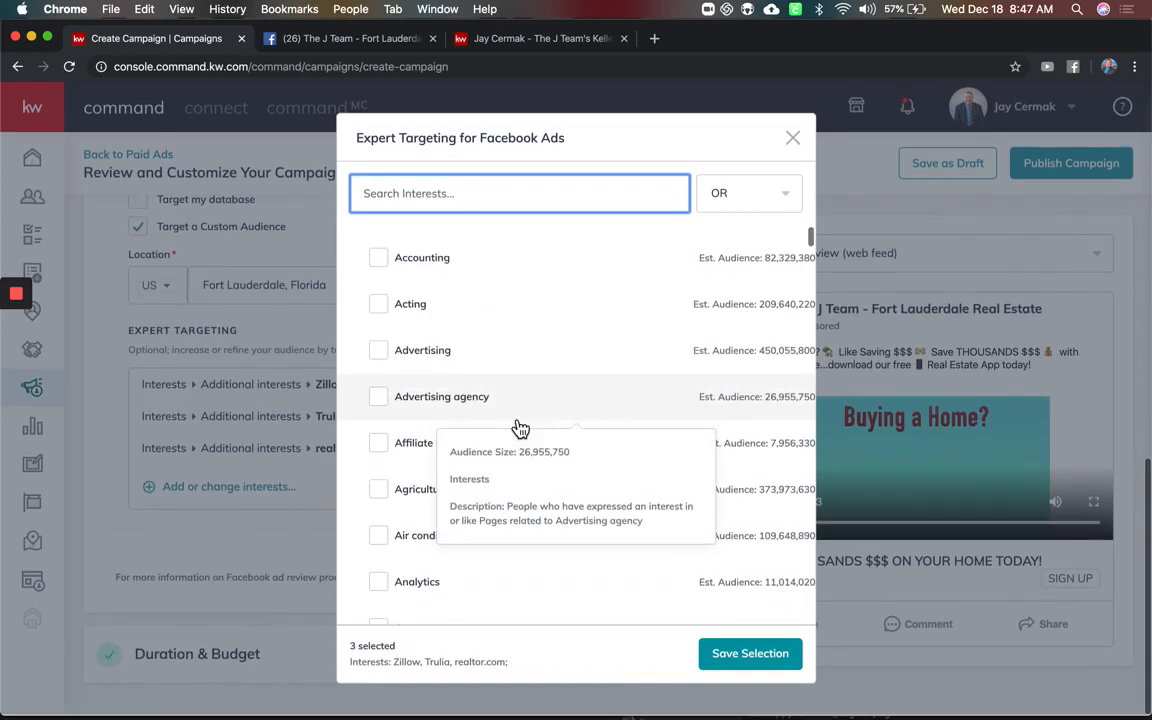
{"action": "scroll", "coordinate": [457, 436], "scroll_direction": "down", "scroll_amount": 1}
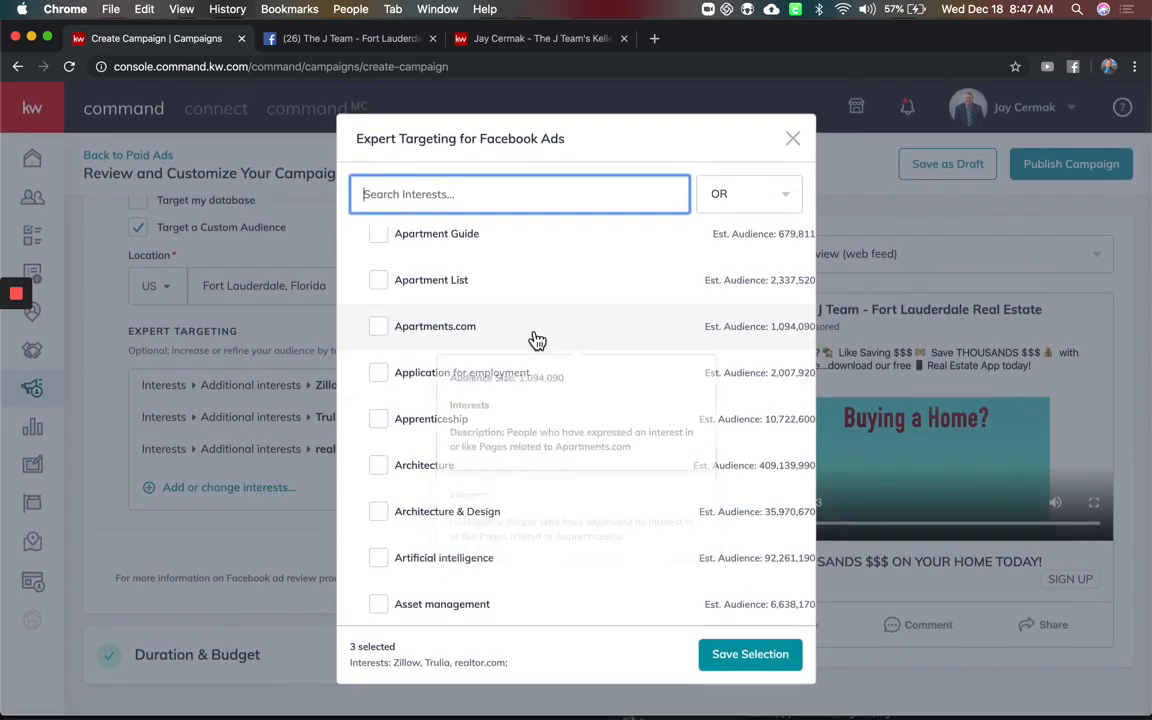
{"action": "scroll", "coordinate": [533, 336], "scroll_direction": "down", "scroll_amount": 5}
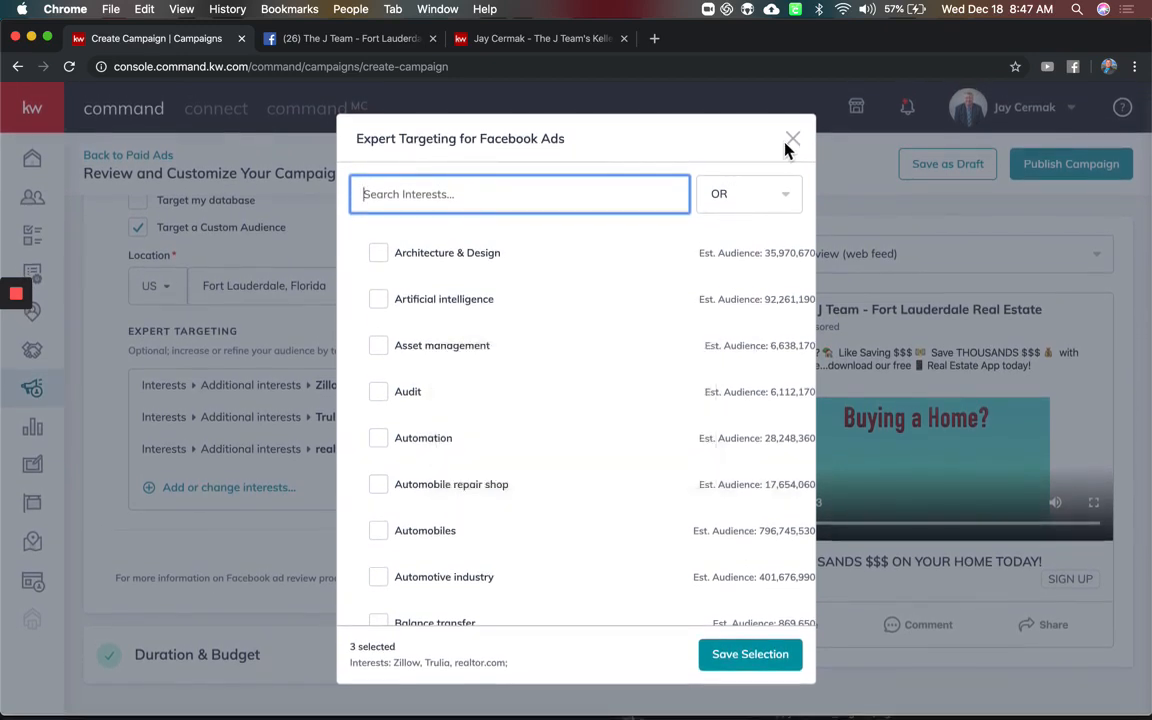
{"action": "left_click", "coordinate": [760, 666]}
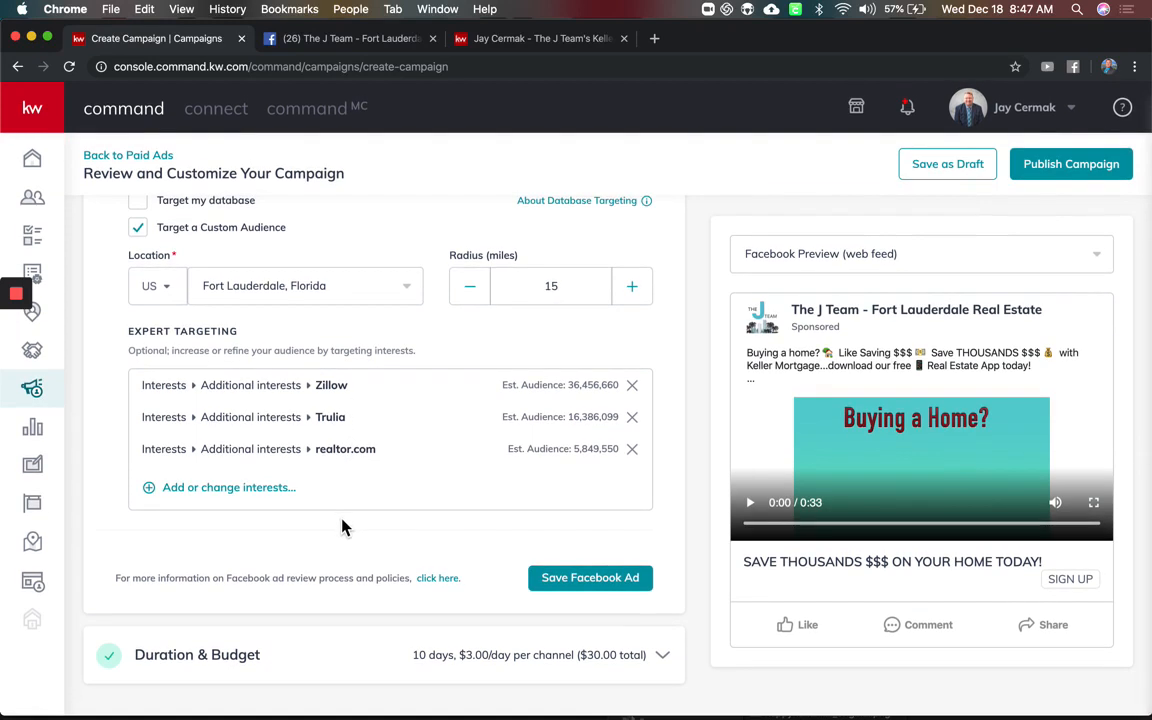
Review the Ad Targeting section and save the Facebook ad
{"action": "scroll", "coordinate": [412, 512], "scroll_direction": "up", "scroll_amount": 2}
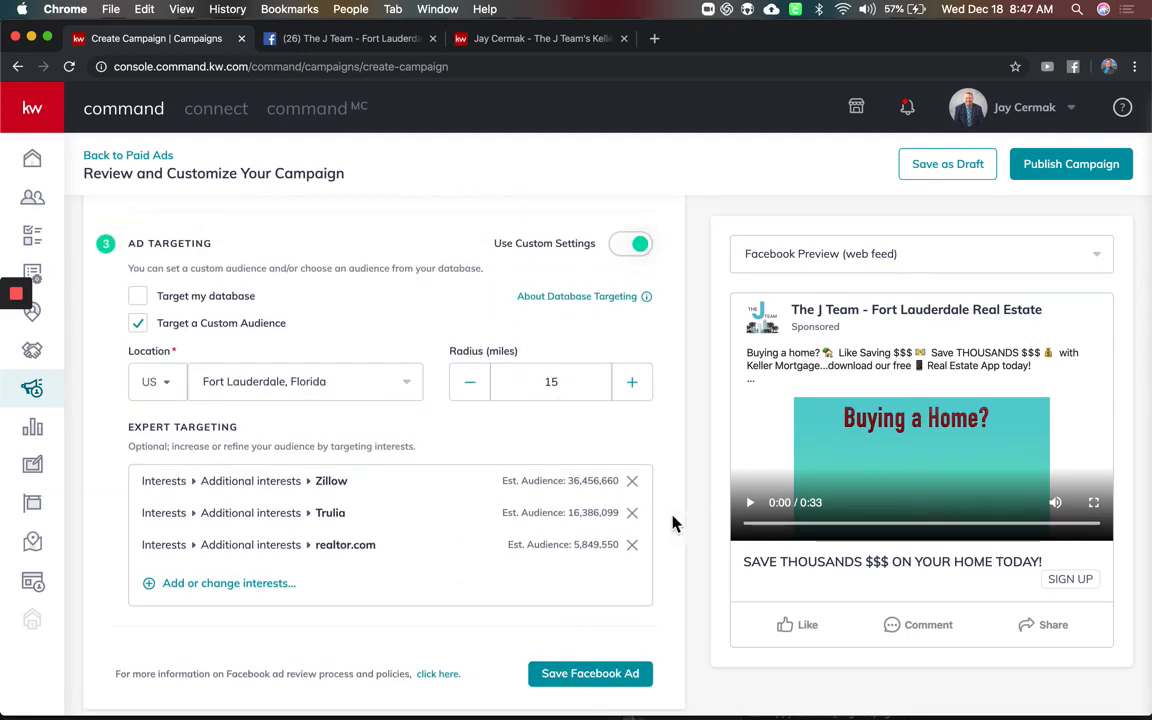
{"action": "scroll", "coordinate": [463, 557], "scroll_direction": "down", "scroll_amount": 2}
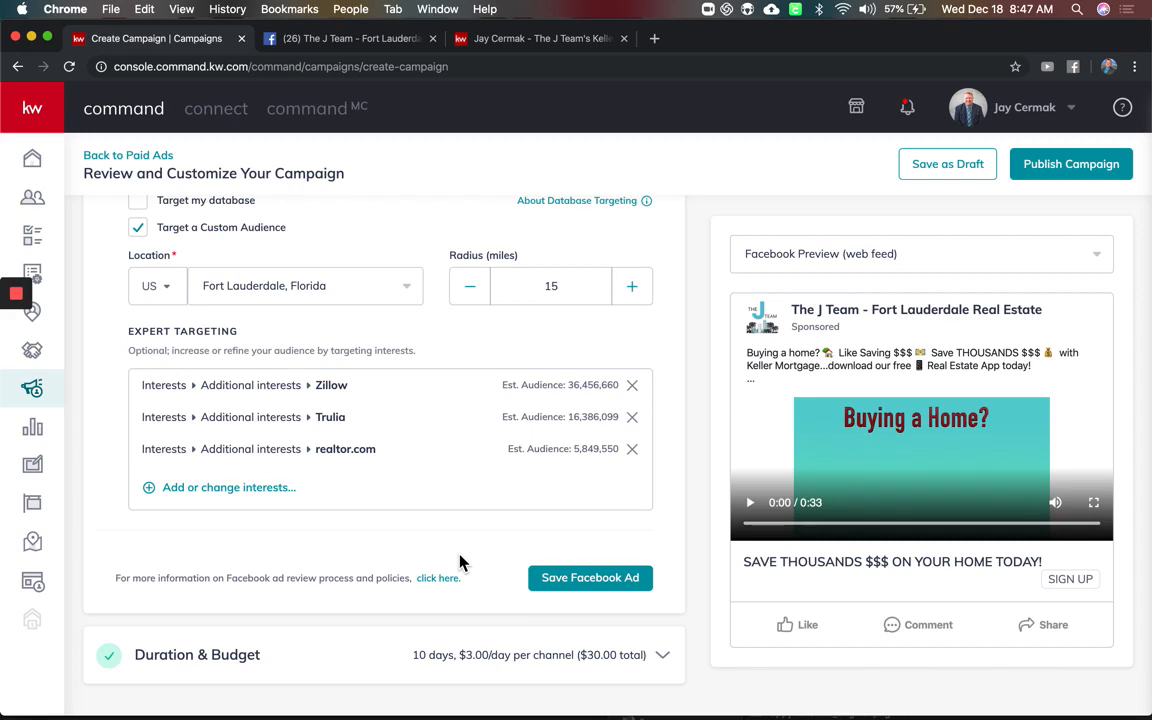
{"action": "left_click", "coordinate": [574, 582]}
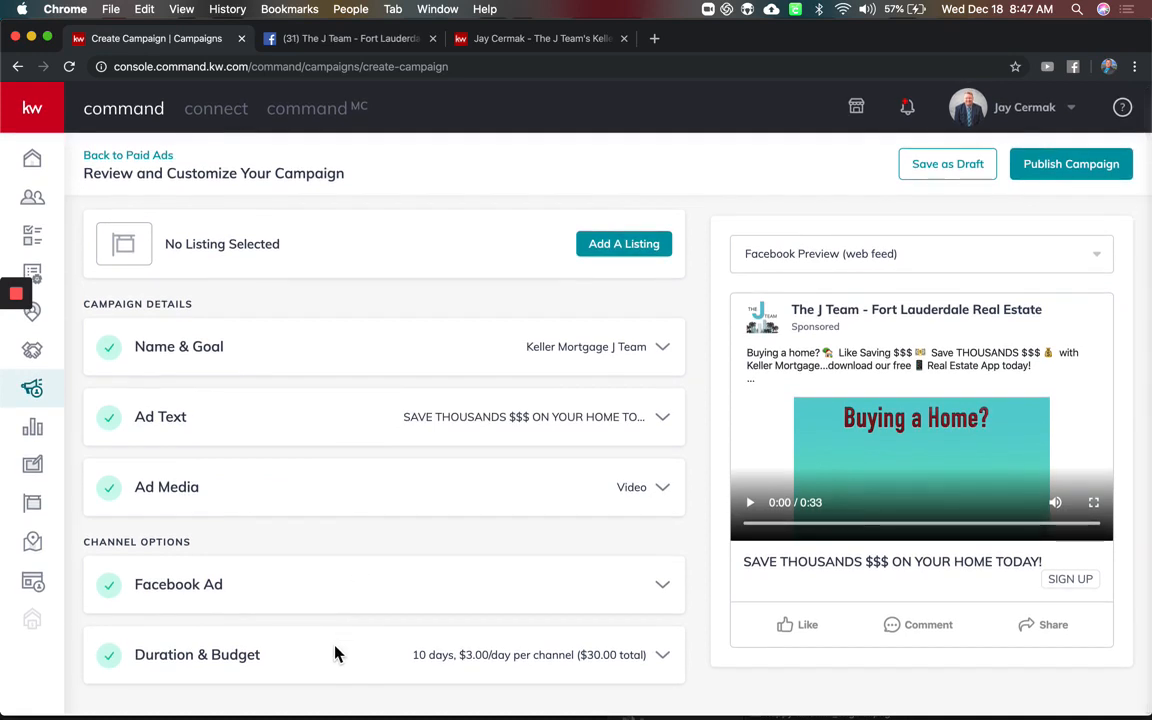
Set Total Campaign Budget to 50 ($5.00/day per channel, 10 days) and save Duration & Budget
{"action": "left_click", "coordinate": [668, 659]}
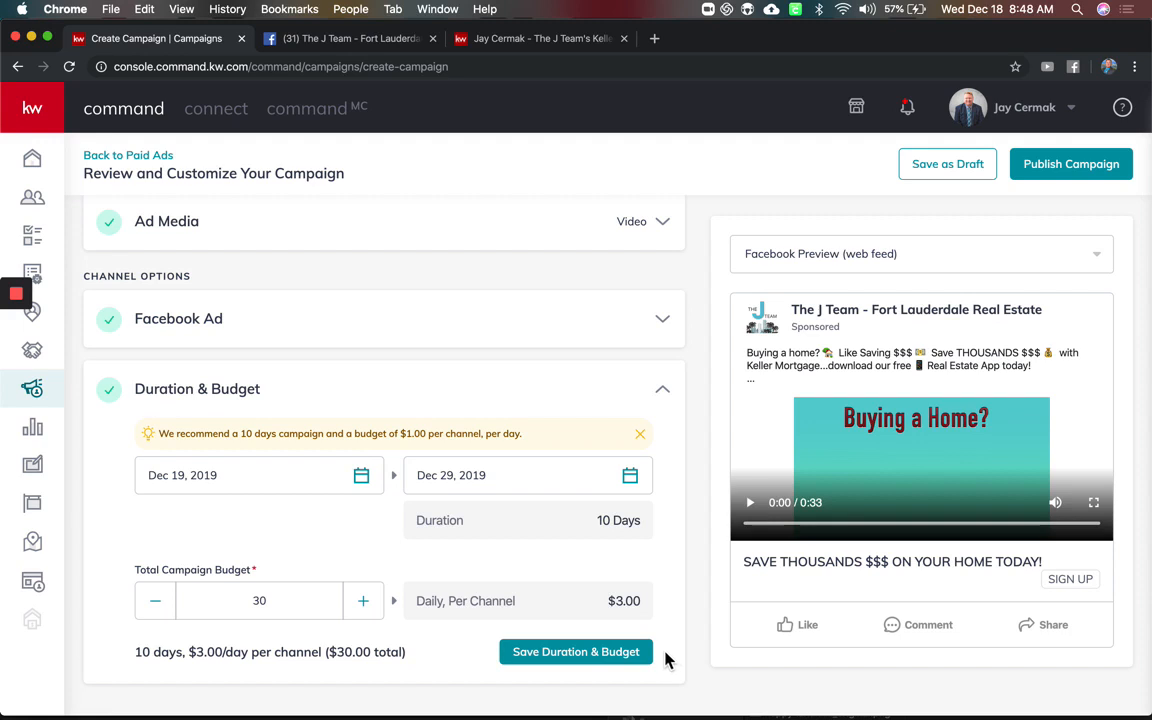
{"action": "left_click", "coordinate": [382, 602]}
{"action": "left_click", "coordinate": [355, 603]}
{"action": "double_click", "coordinate": [306, 600]}
{"action": "type", "text": "50"}
{"action": "left_click", "coordinate": [536, 652]}
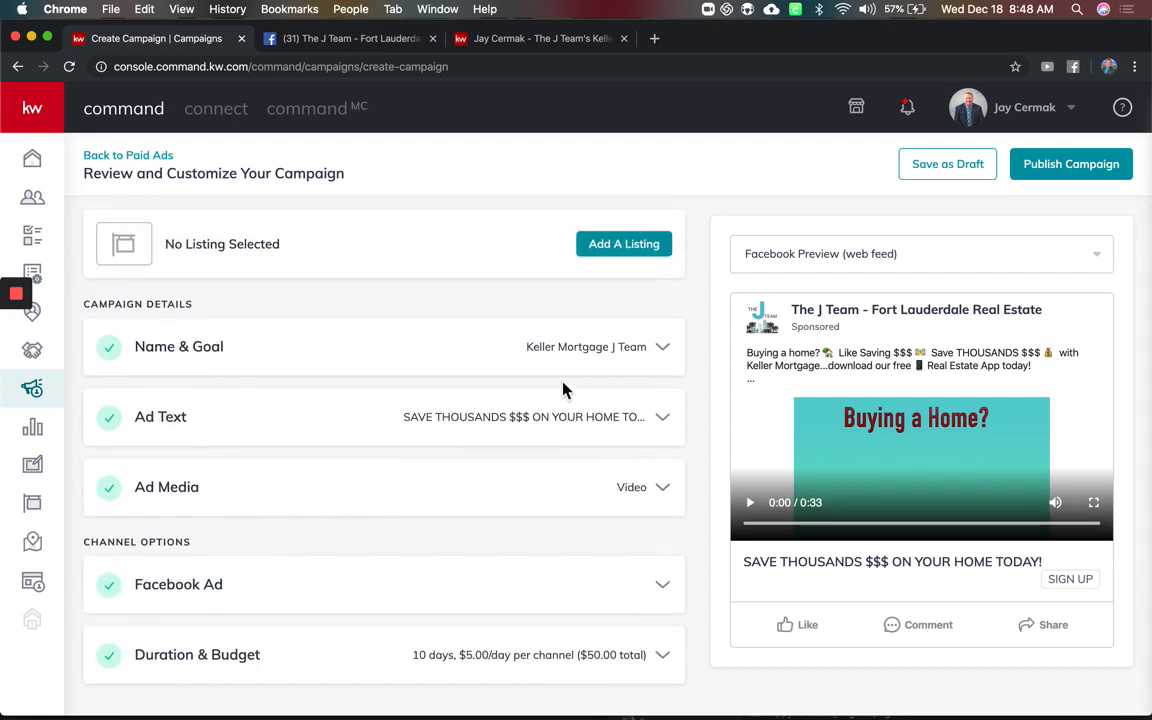
Keep the web feed preview and publish the campaign with the default saved payment card
{"action": "left_click", "coordinate": [985, 264]}
{"action": "left_click", "coordinate": [962, 290]}
{"action": "left_click", "coordinate": [950, 252]}
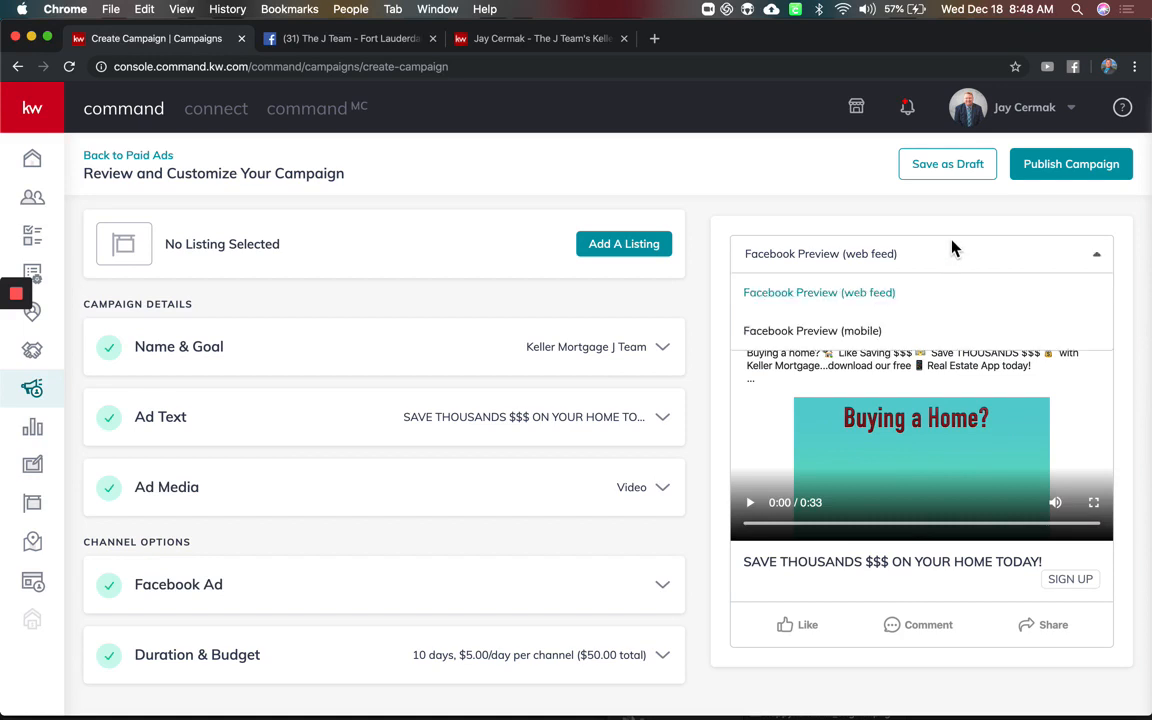
{"action": "left_click", "coordinate": [905, 295]}
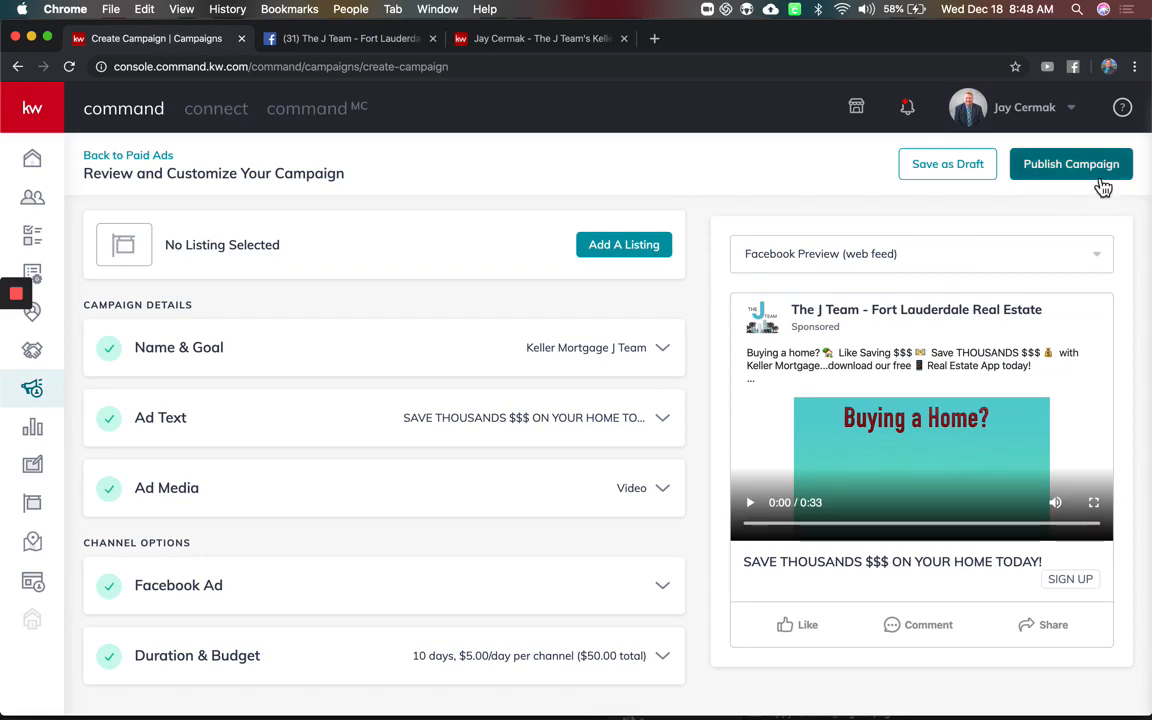
{"action": "left_click", "coordinate": [1101, 180]}
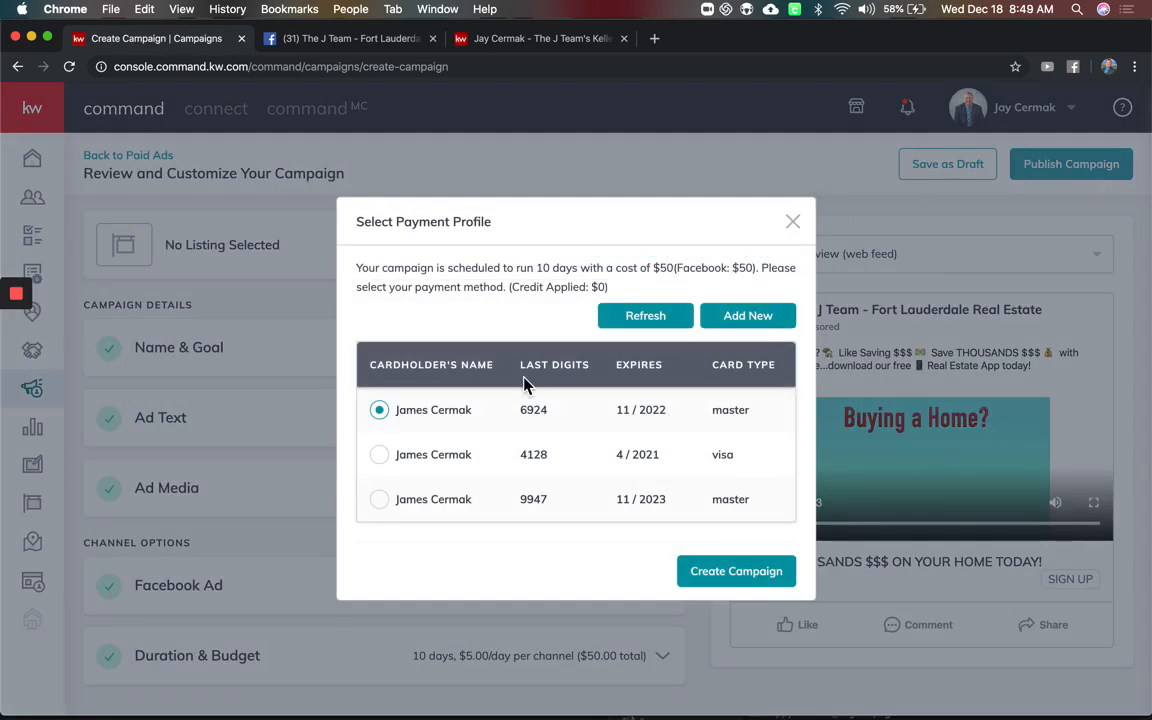
{"action": "left_click", "coordinate": [716, 579]}
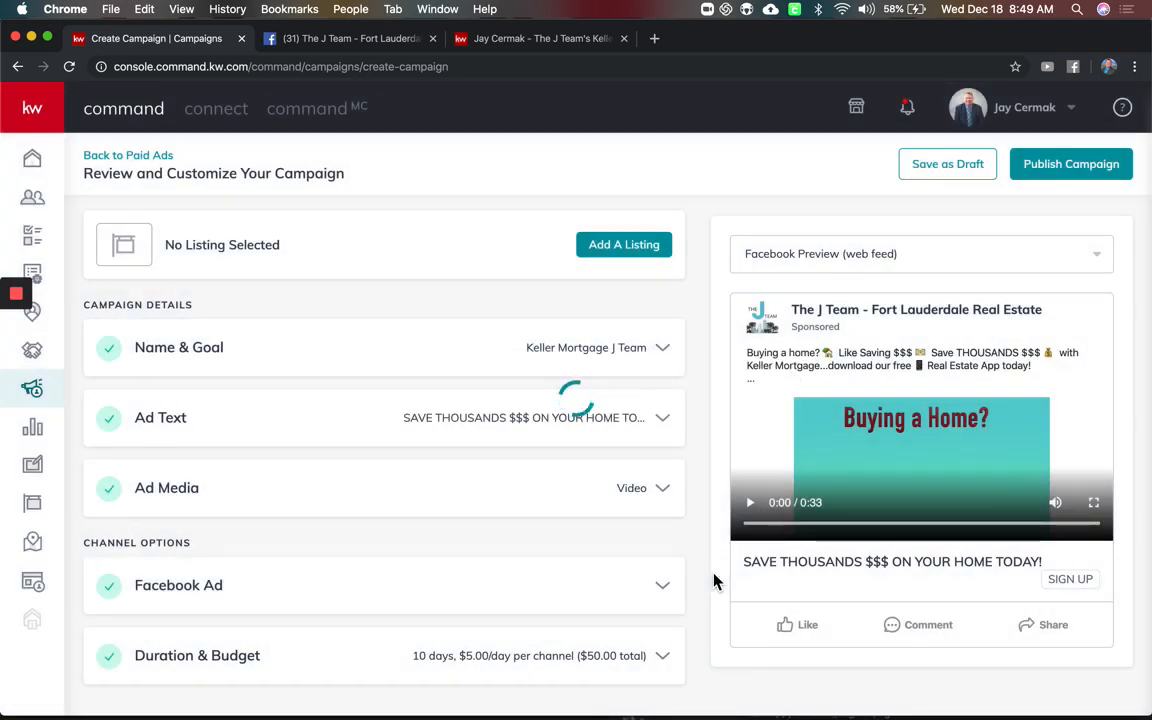